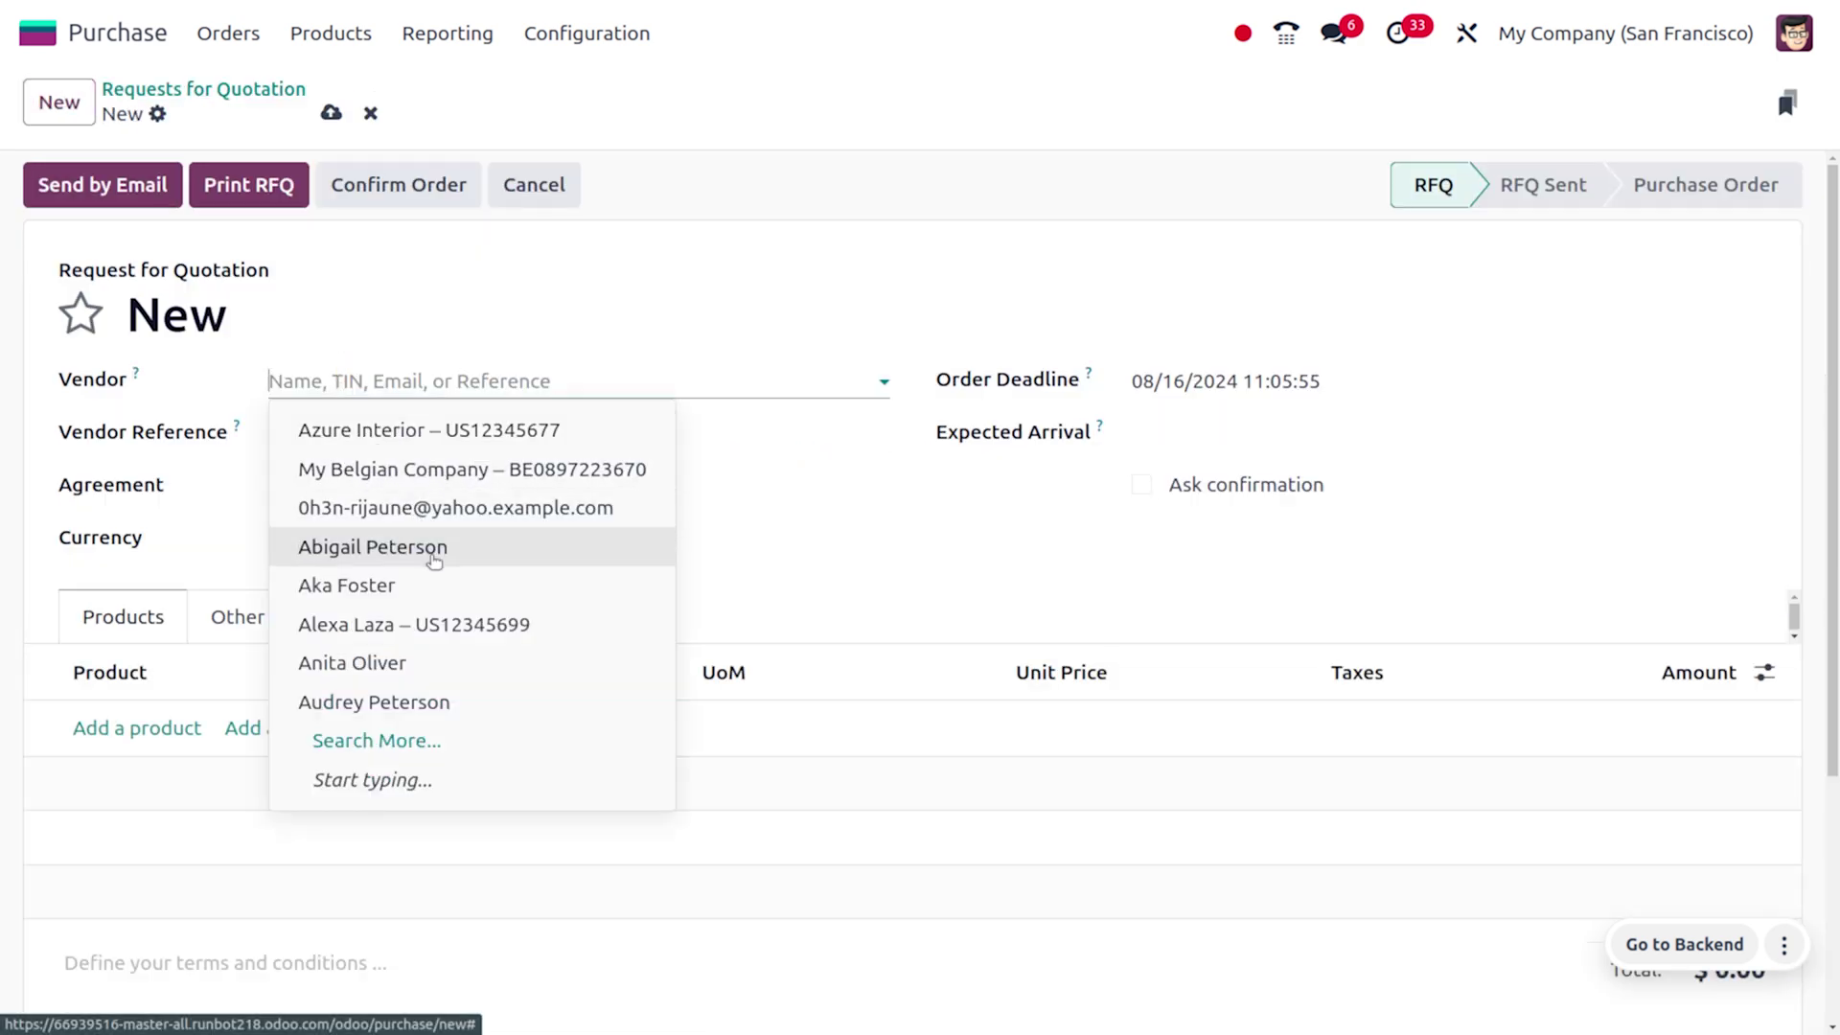
# Pick the vendor on a new RFQ and add an empty product line.
pyautogui.click(436, 560)
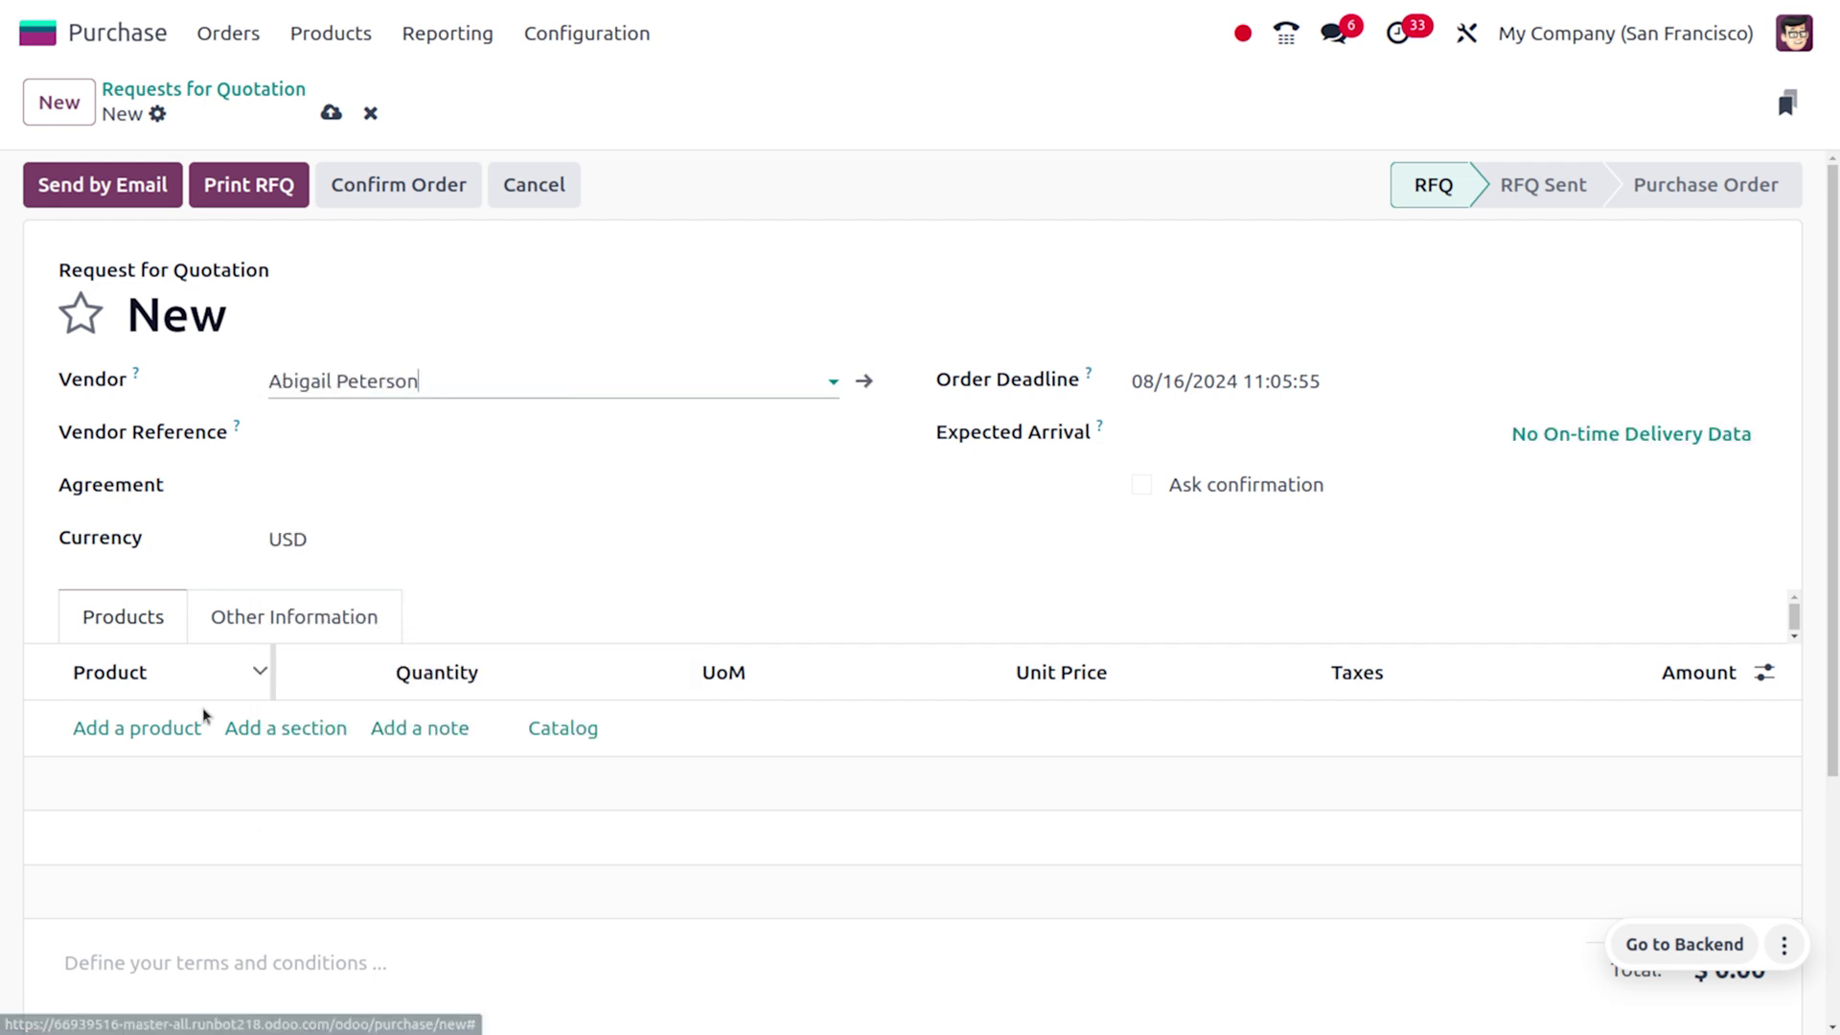
pyautogui.click(103, 726)
pyautogui.click(115, 723)
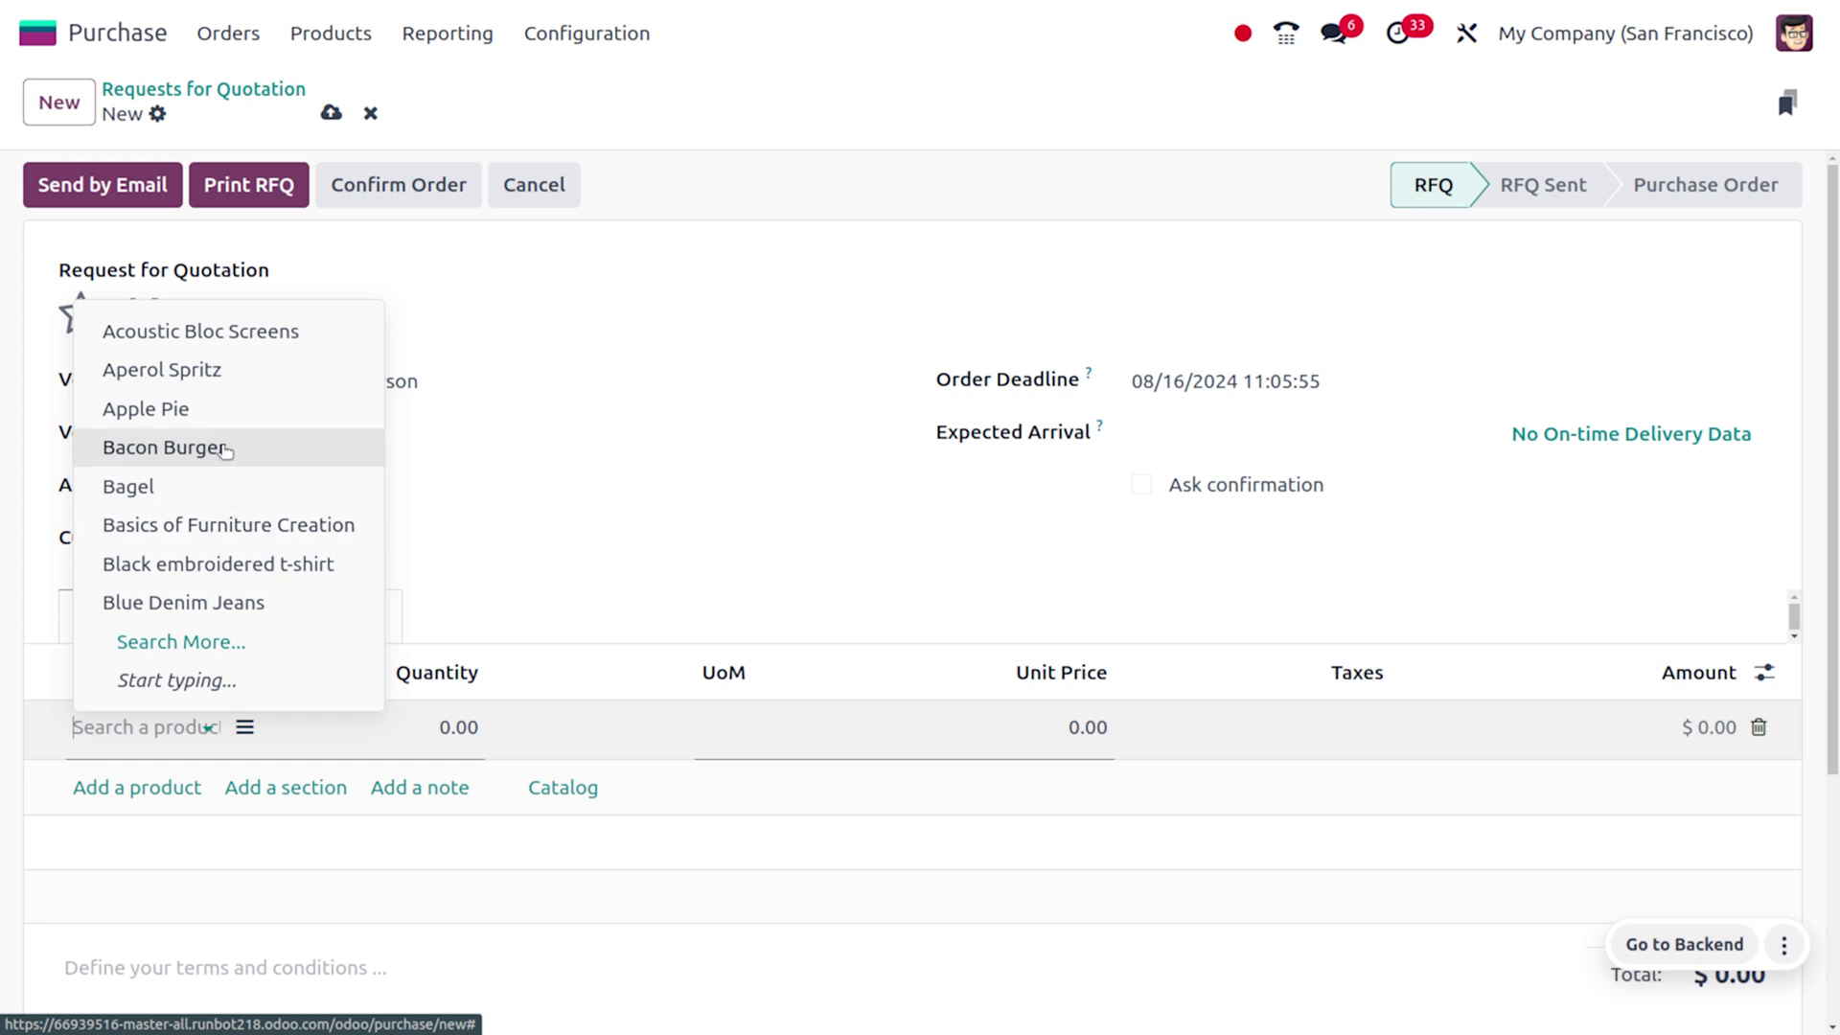
# Add Bacon Burger variants with quantities 1, 2, 5, 6 and 10 to the order.
pyautogui.click(222, 444)
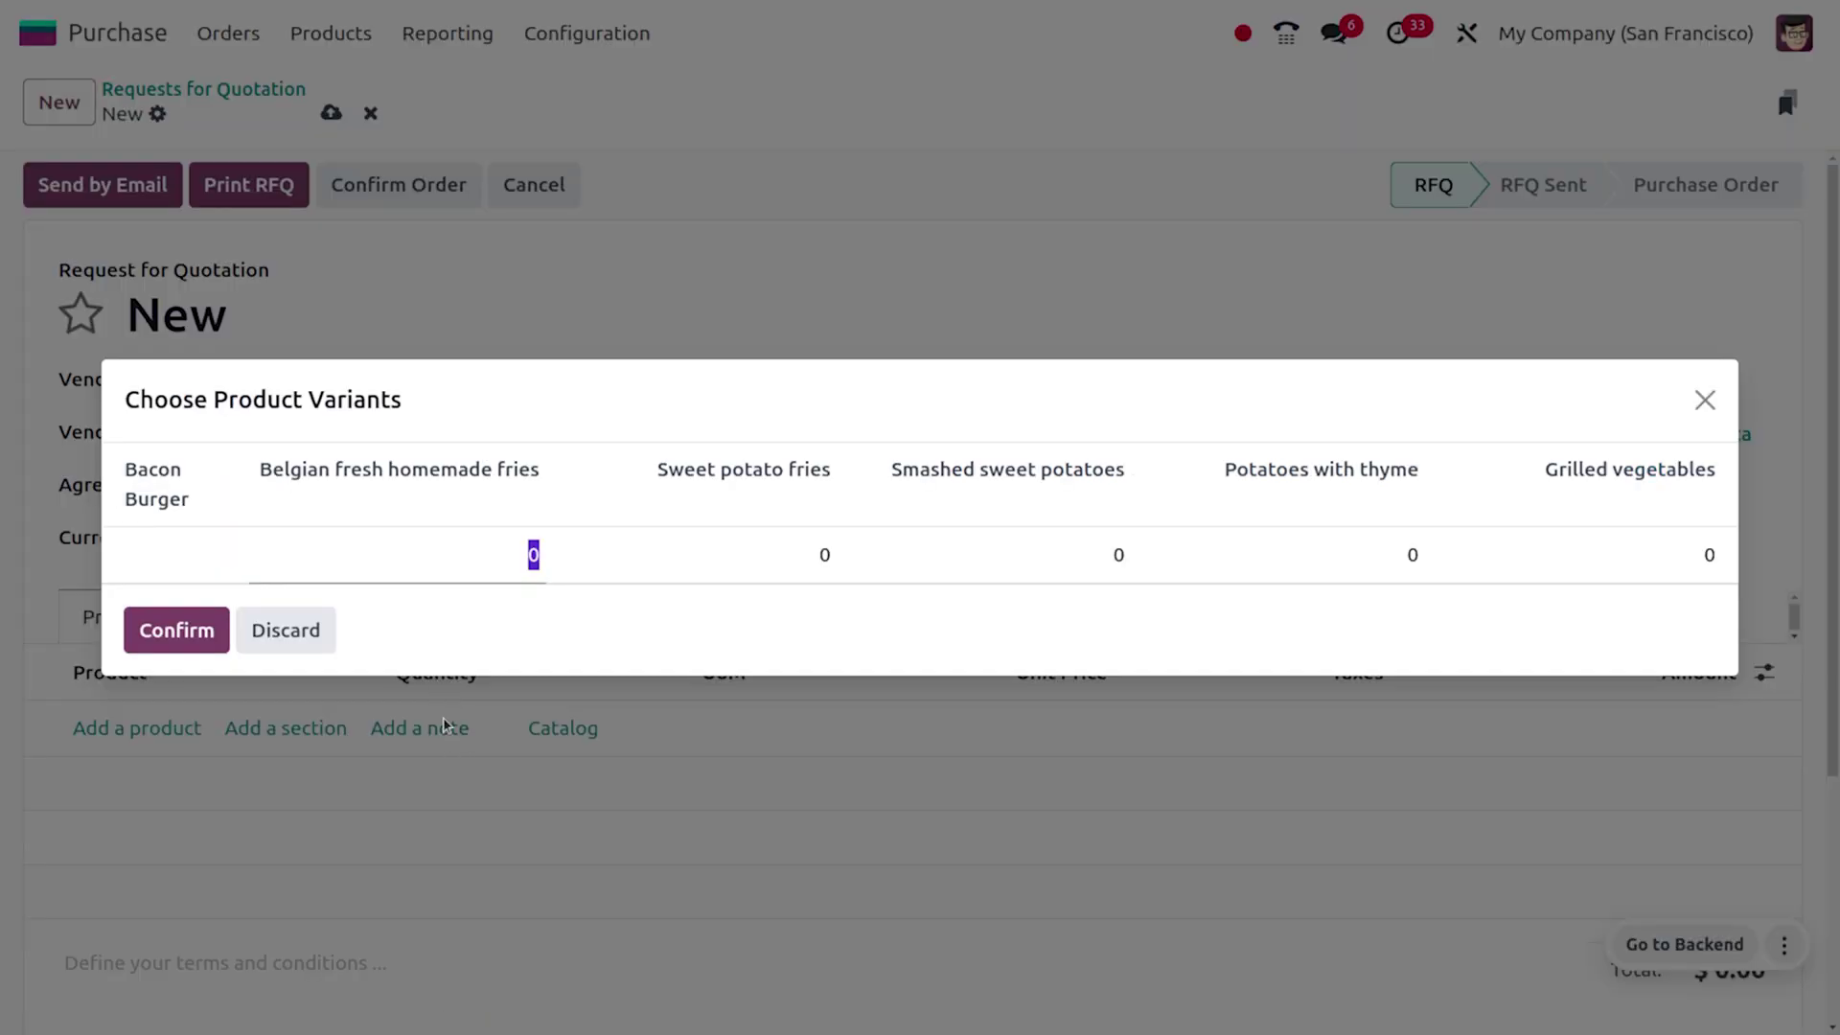
pyautogui.write('1')
pyautogui.click(824, 555)
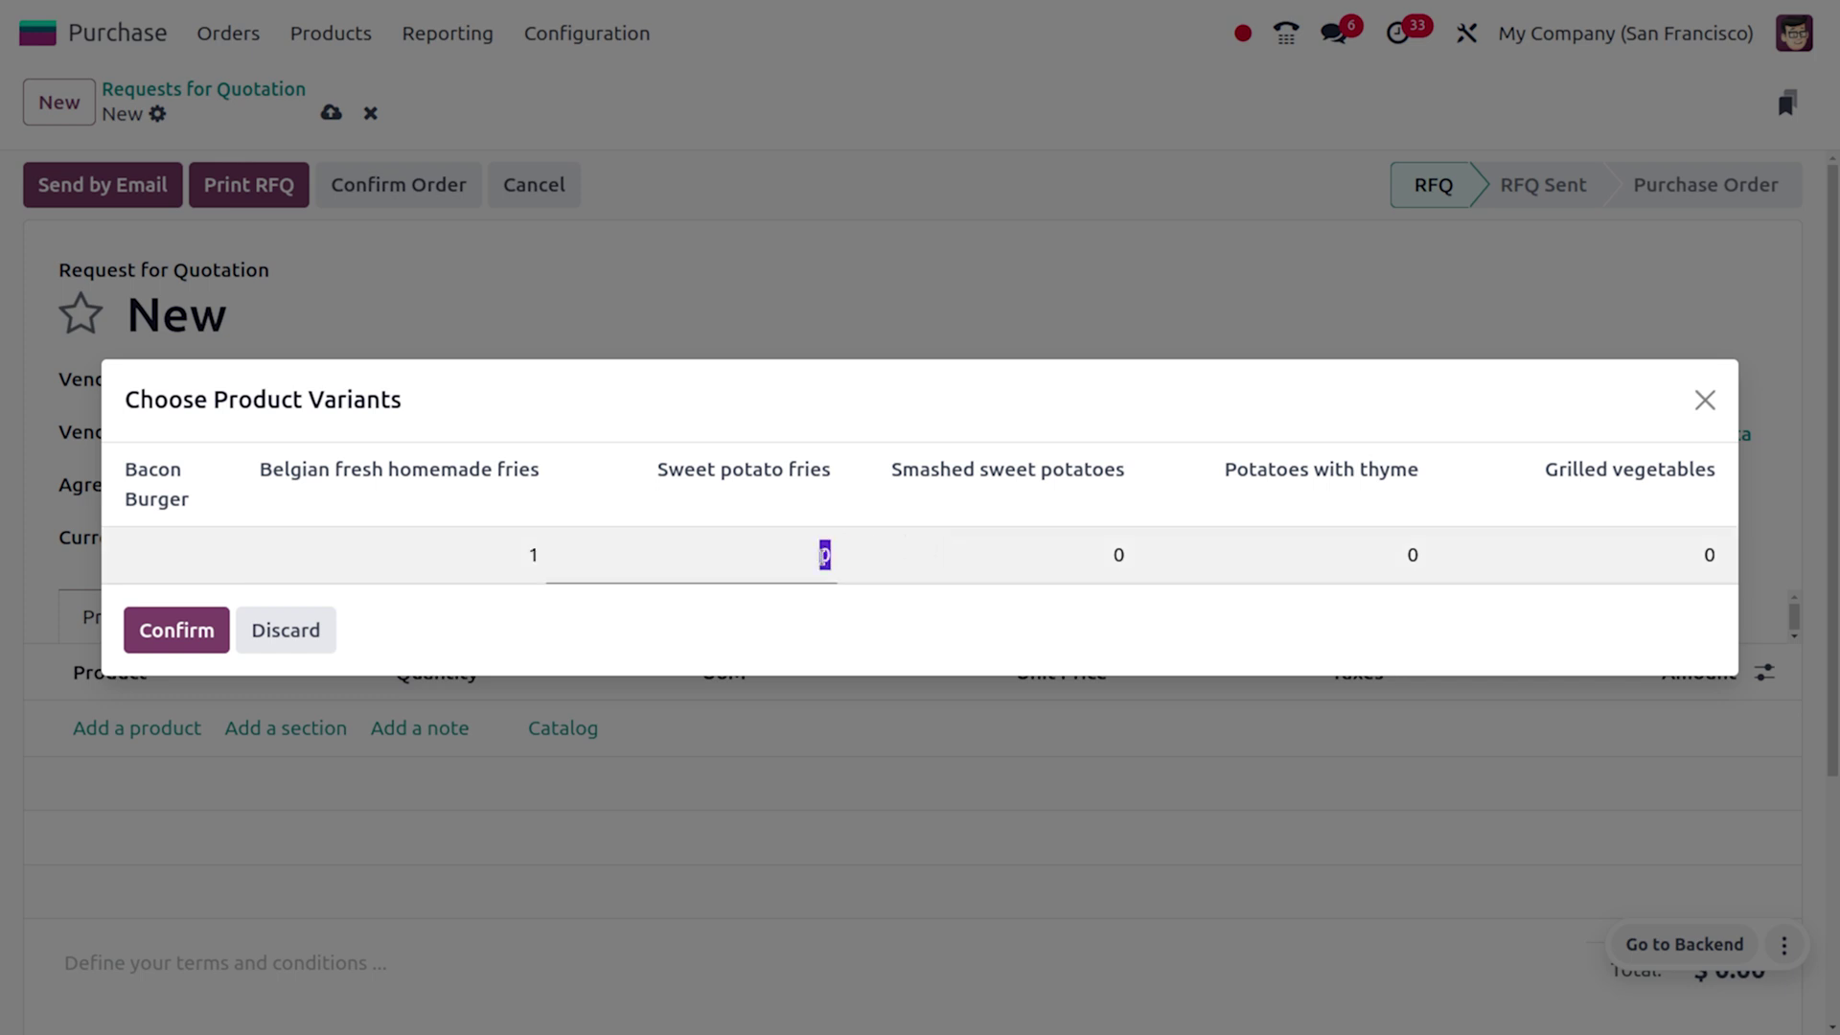
pyautogui.write('2')
pyautogui.click(1097, 554)
pyautogui.write('5')
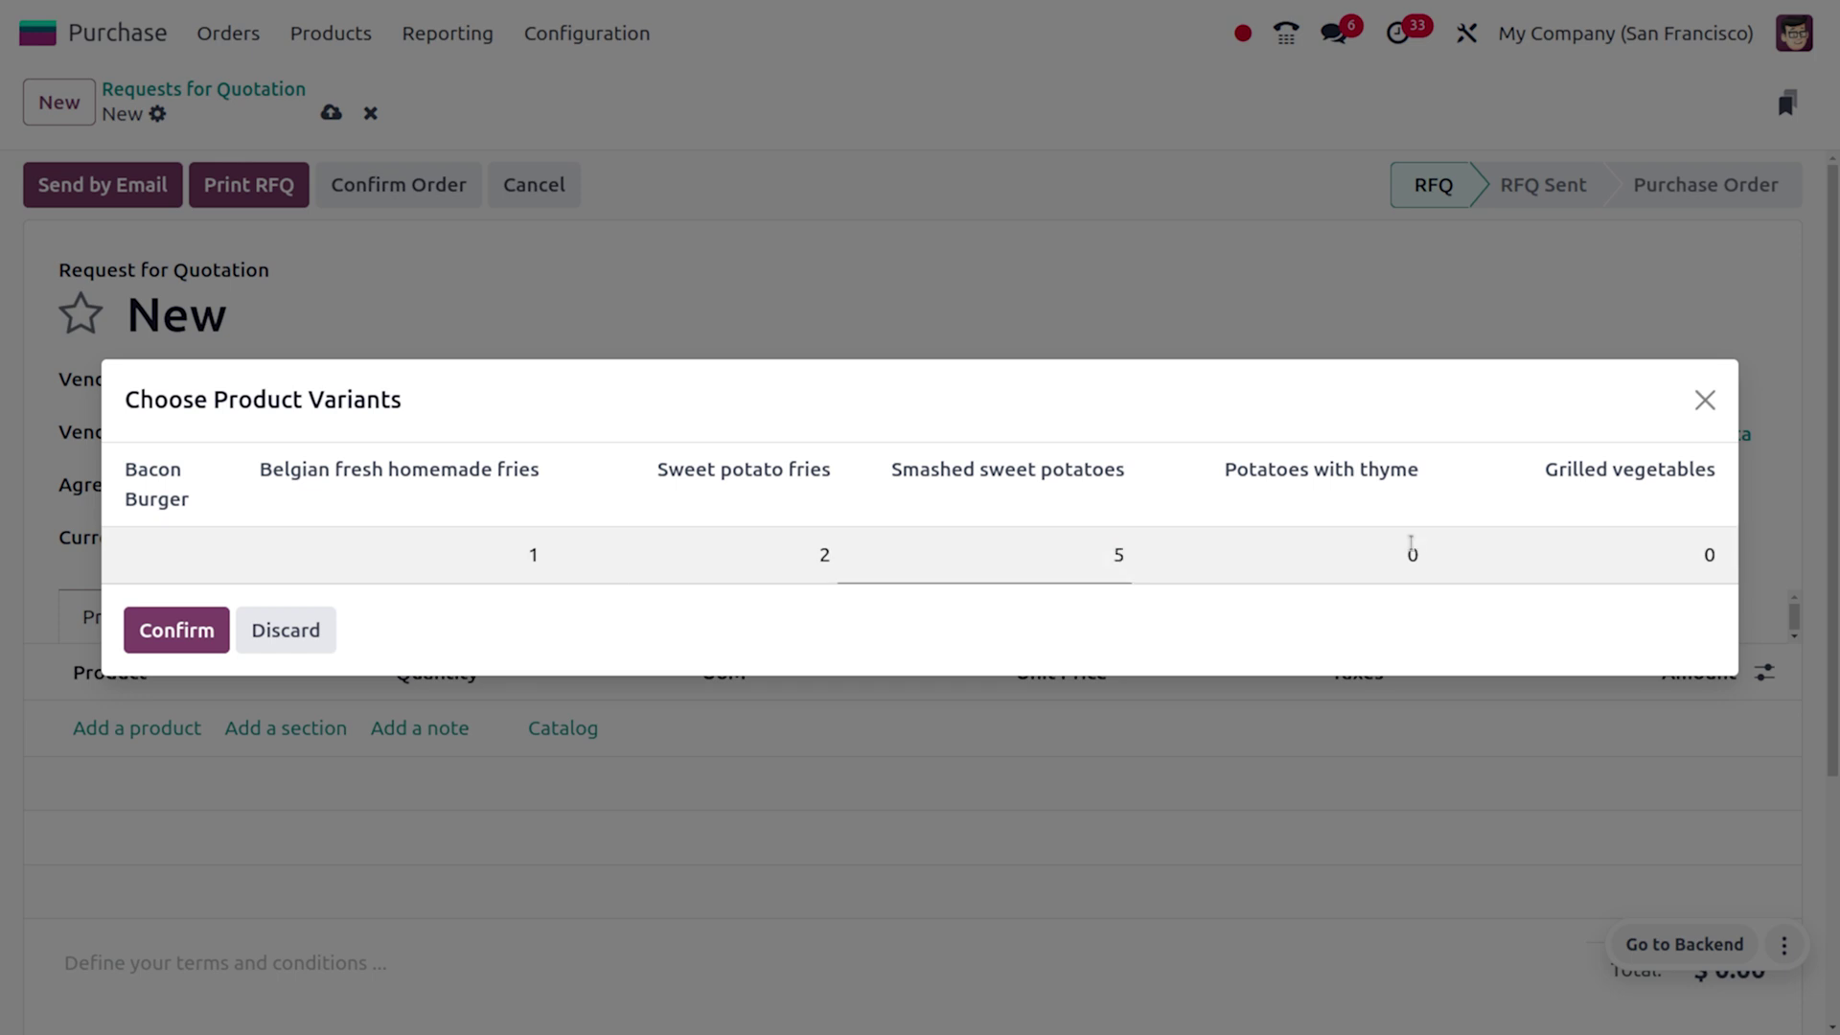
pyautogui.click(1412, 555)
pyautogui.write('6')
pyautogui.click(1709, 553)
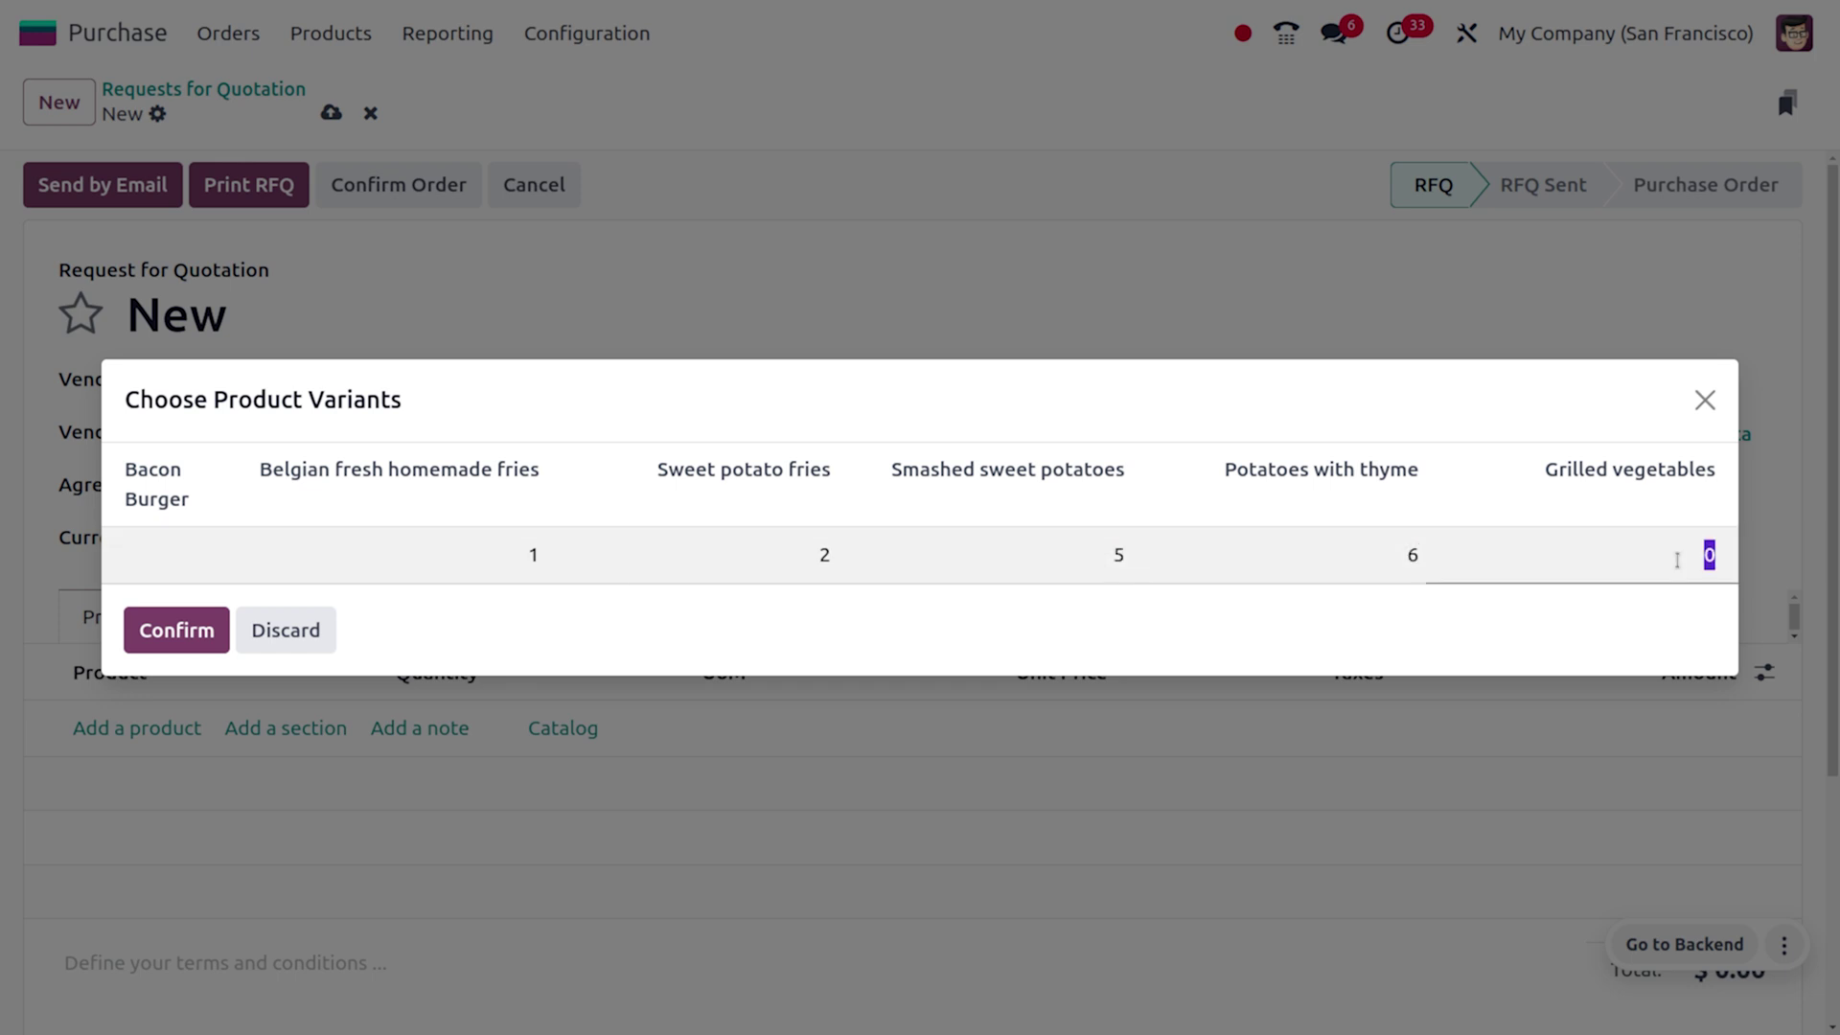
pyautogui.write('10')
pyautogui.click(177, 630)
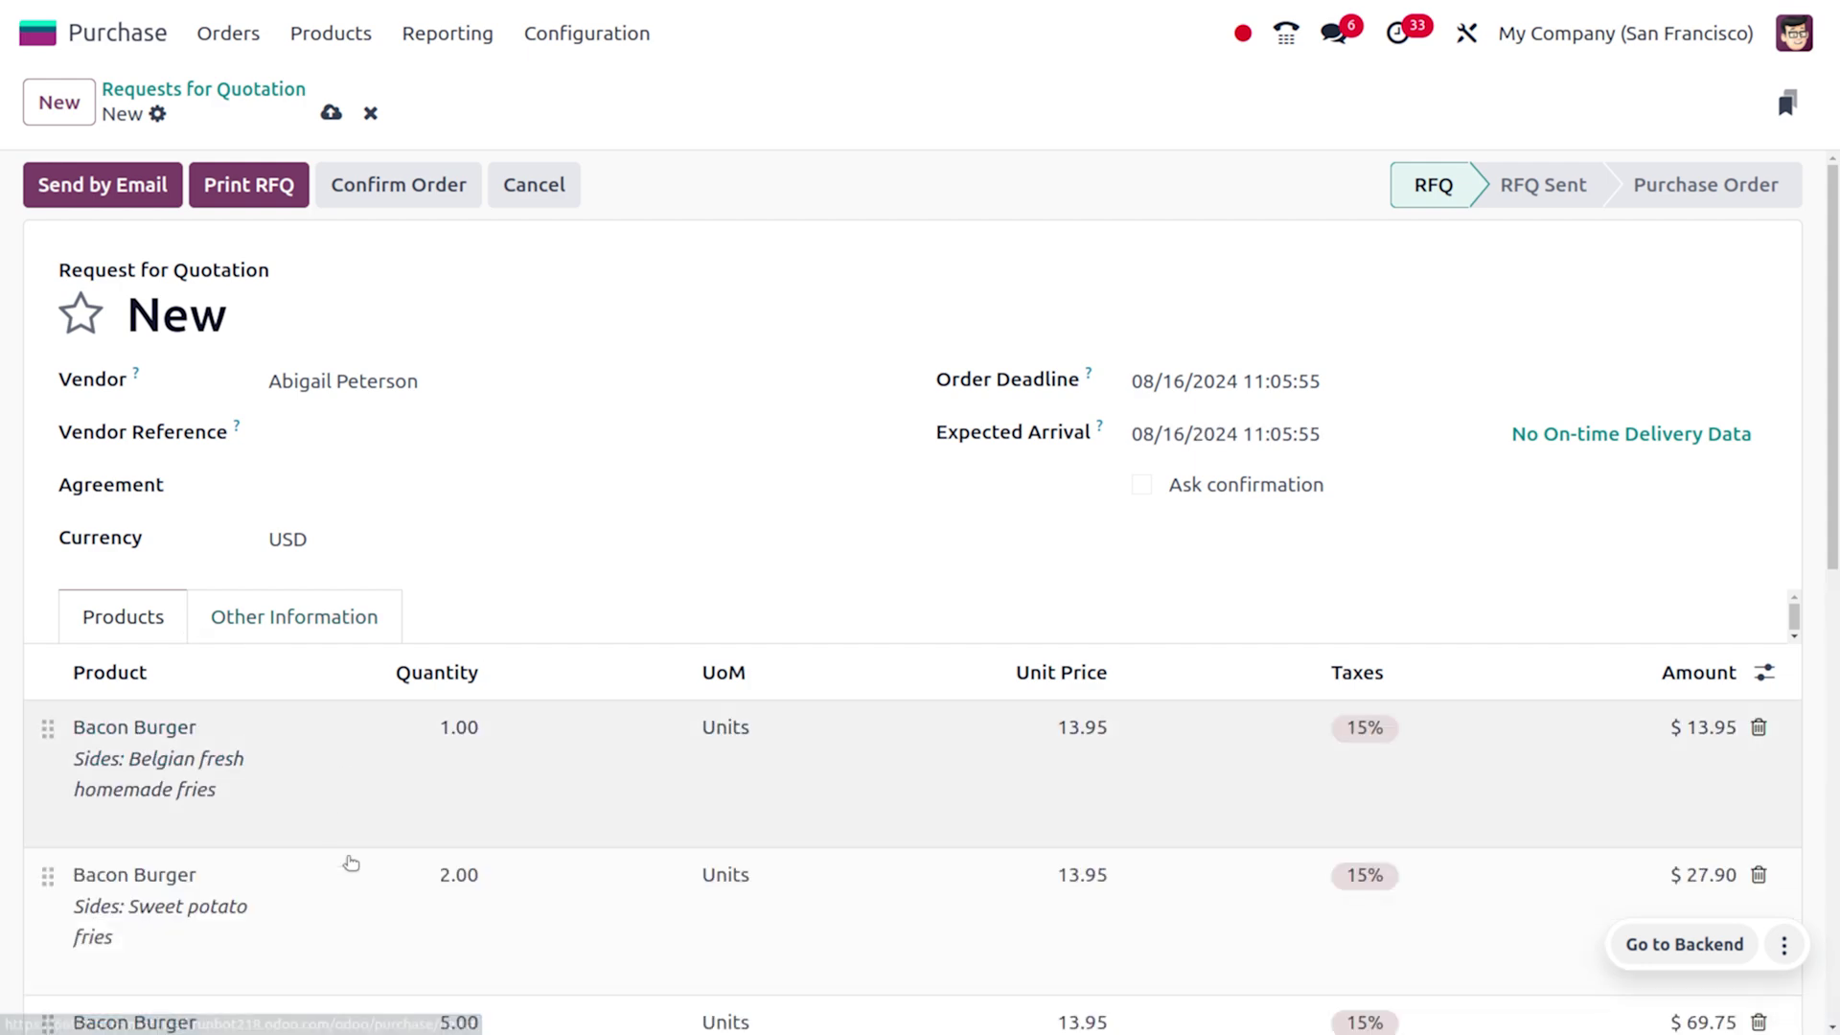
# Review the order lines and save the quotation as P00028 totalling $385.03.
pyautogui.scroll(-5, 365, 883)
pyautogui.scroll(-5, 365, 882)
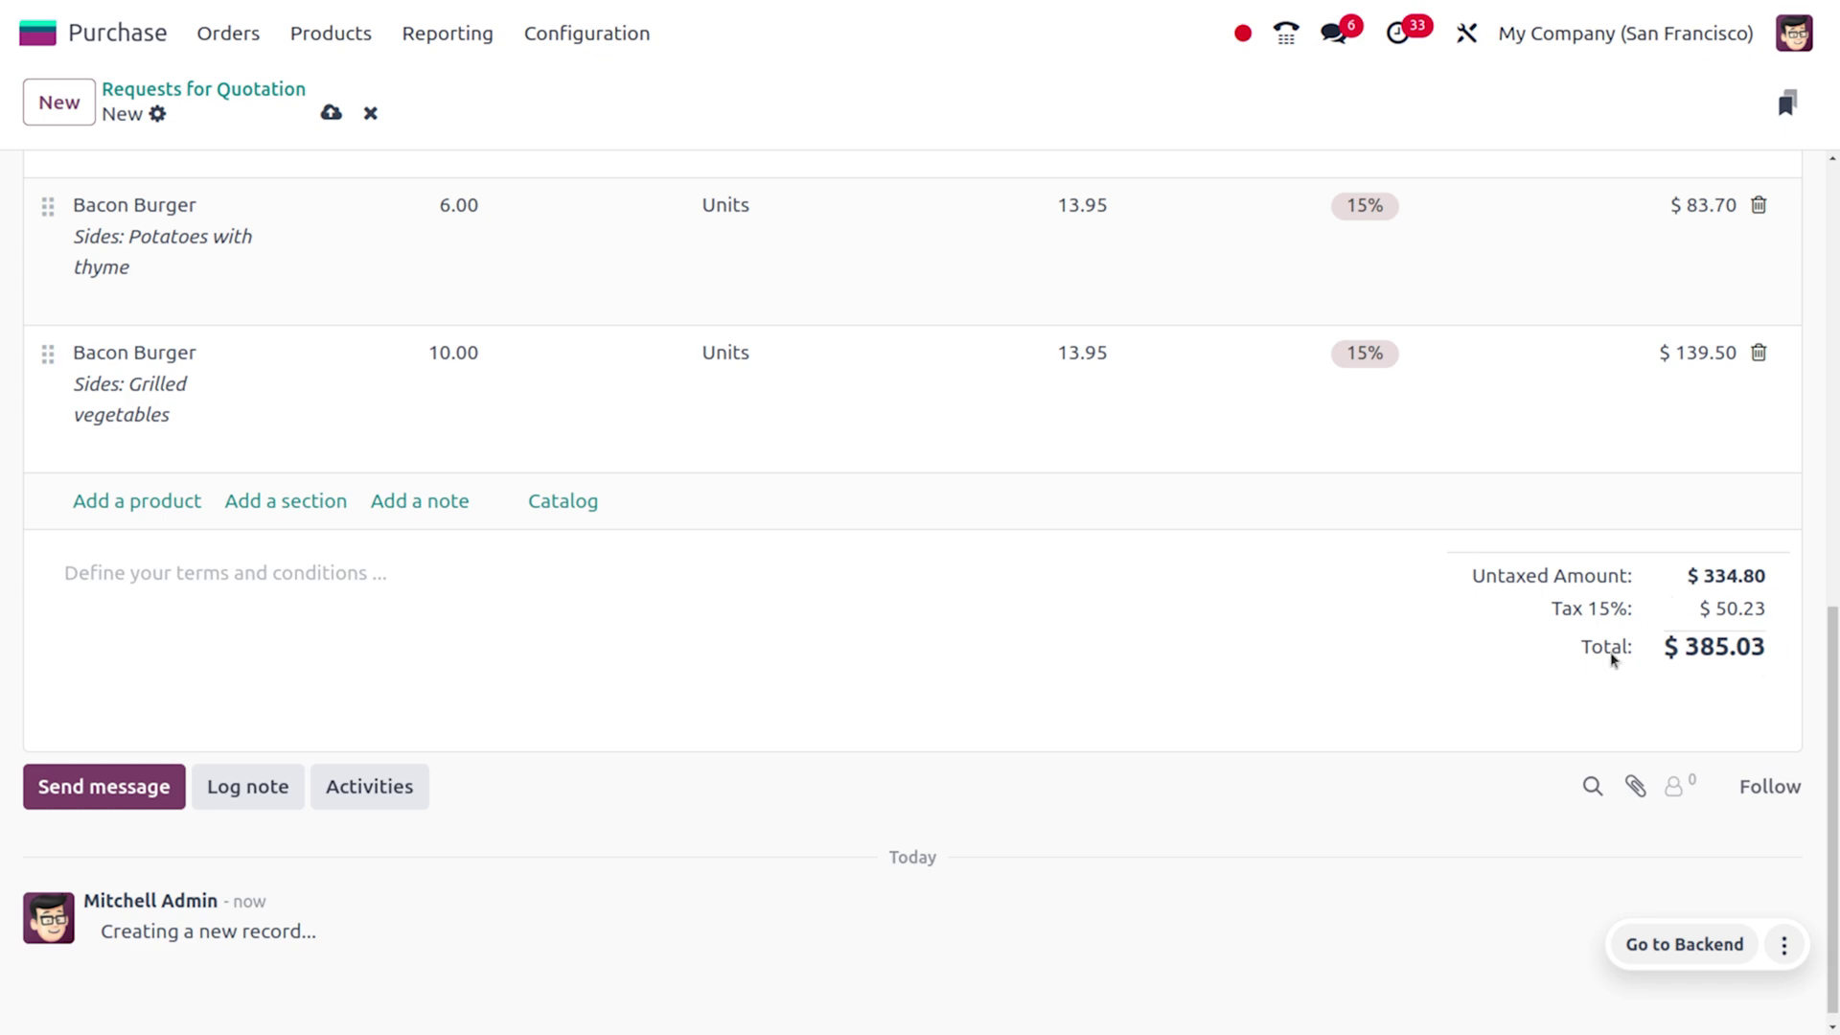
pyautogui.scroll(5, 1611, 659)
pyautogui.click(331, 113)
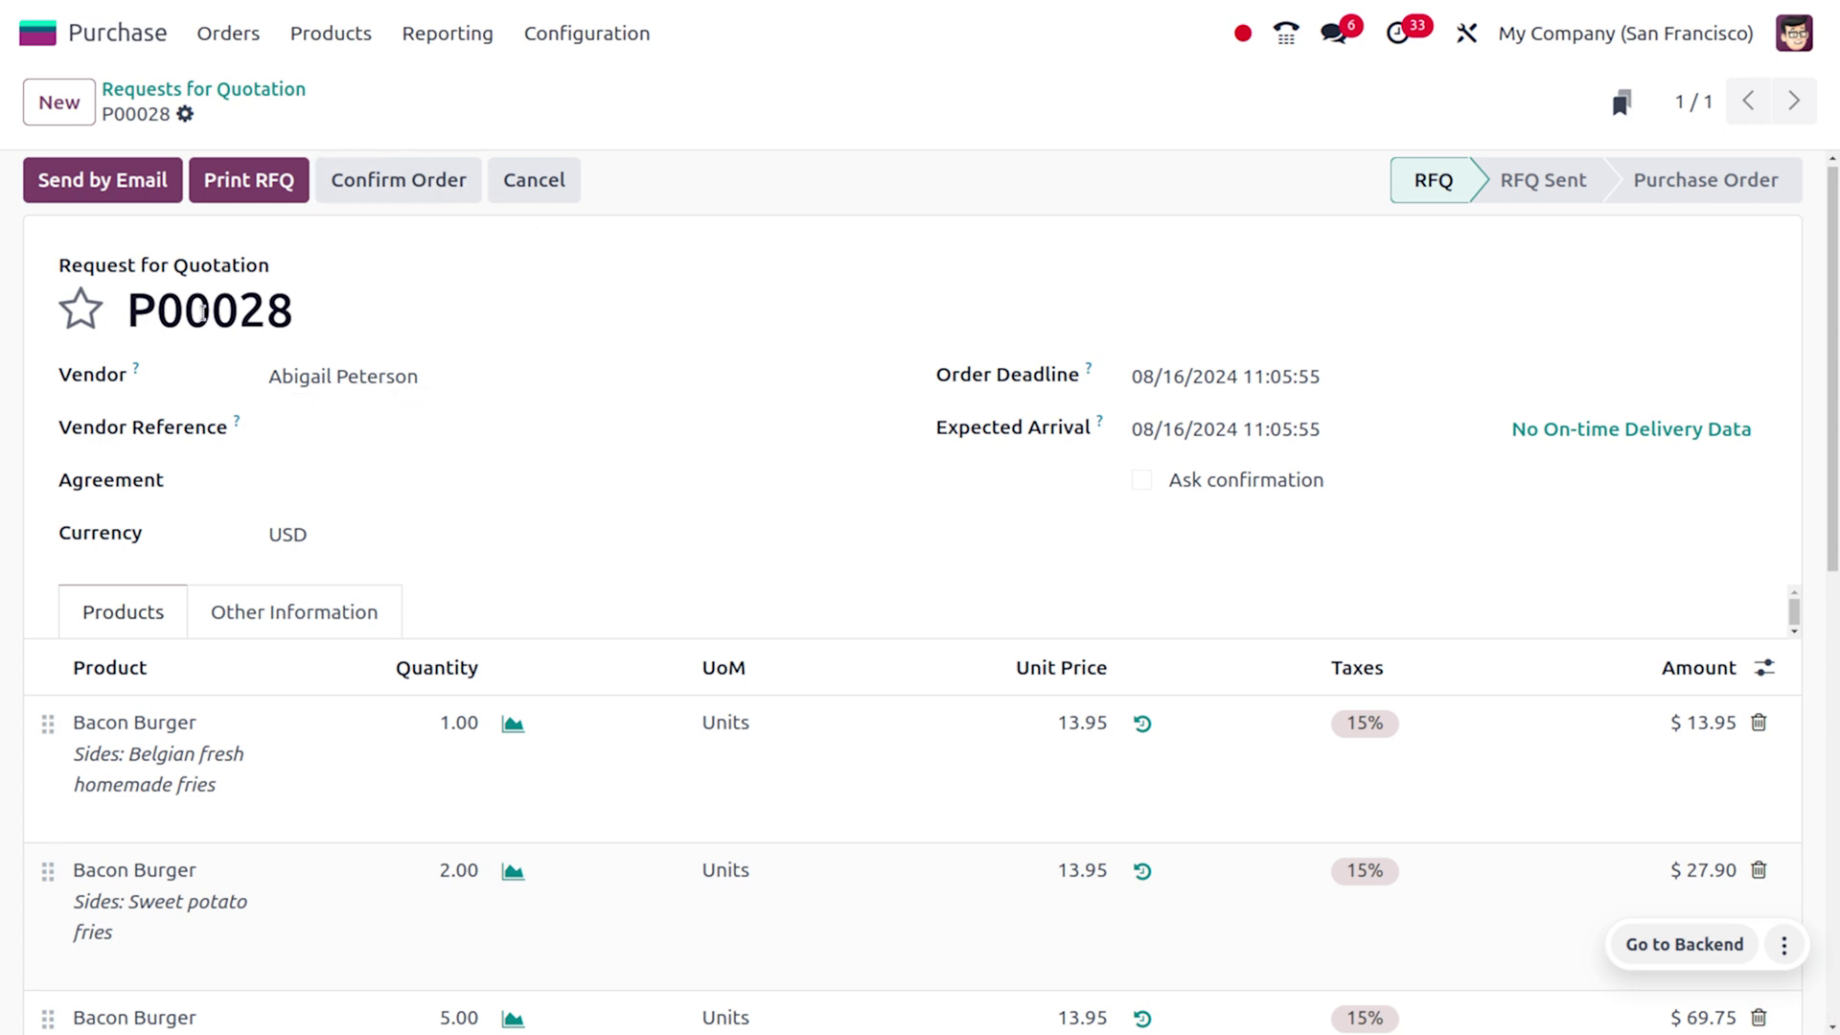
# Confirm quotation P00028 as a purchase order and return to the apps home screen.
pyautogui.doubleClick(201, 311)
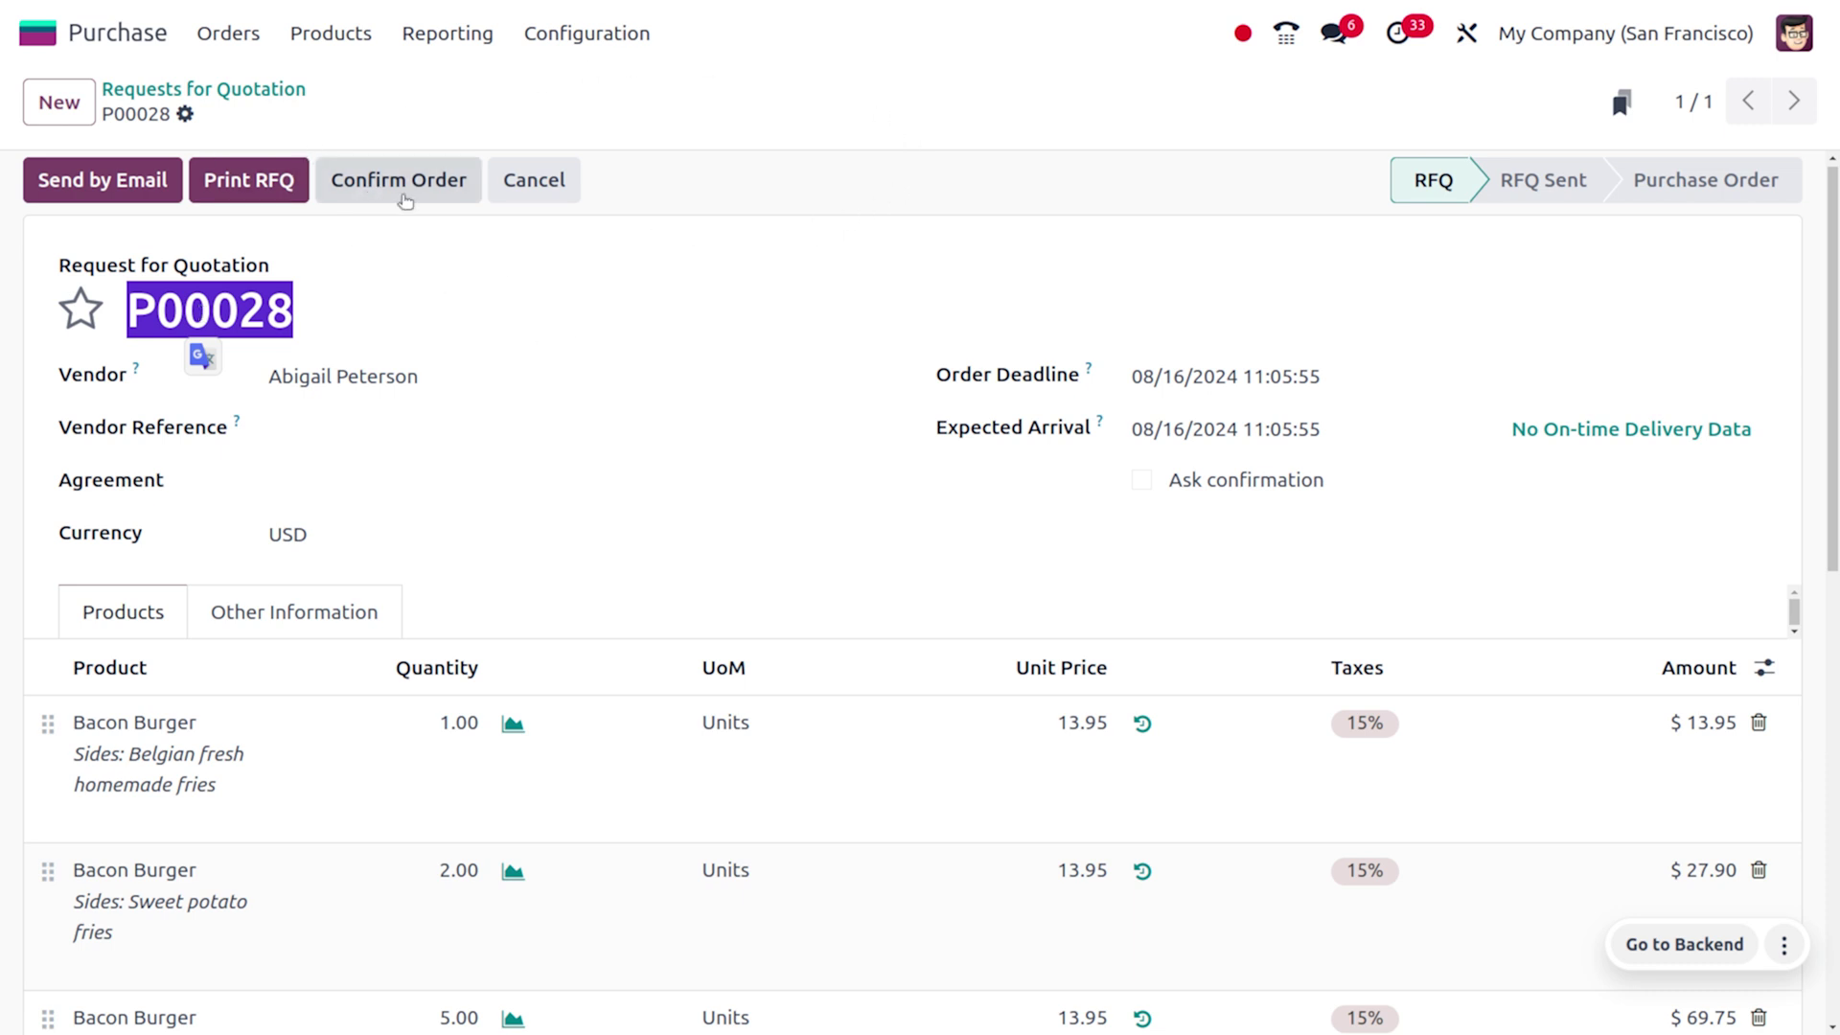
pyautogui.click(405, 191)
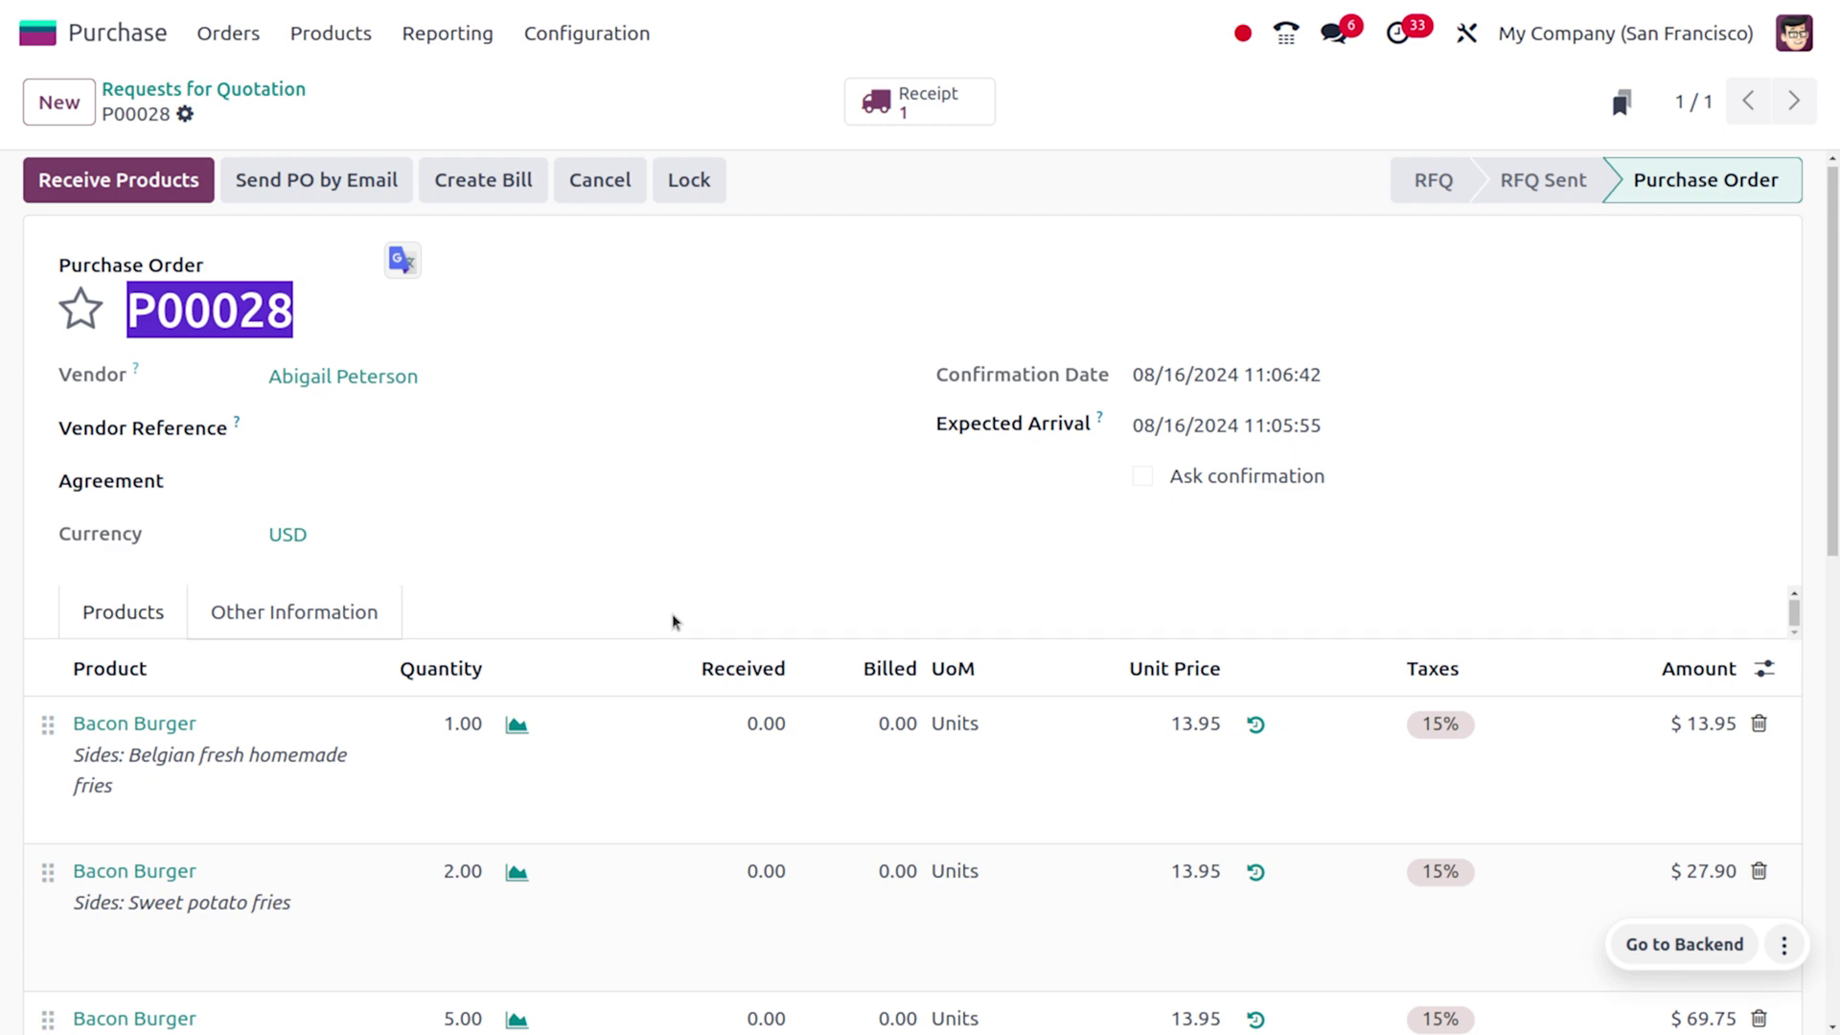
pyautogui.scroll(-4, 673, 622)
pyautogui.scroll(4, 674, 618)
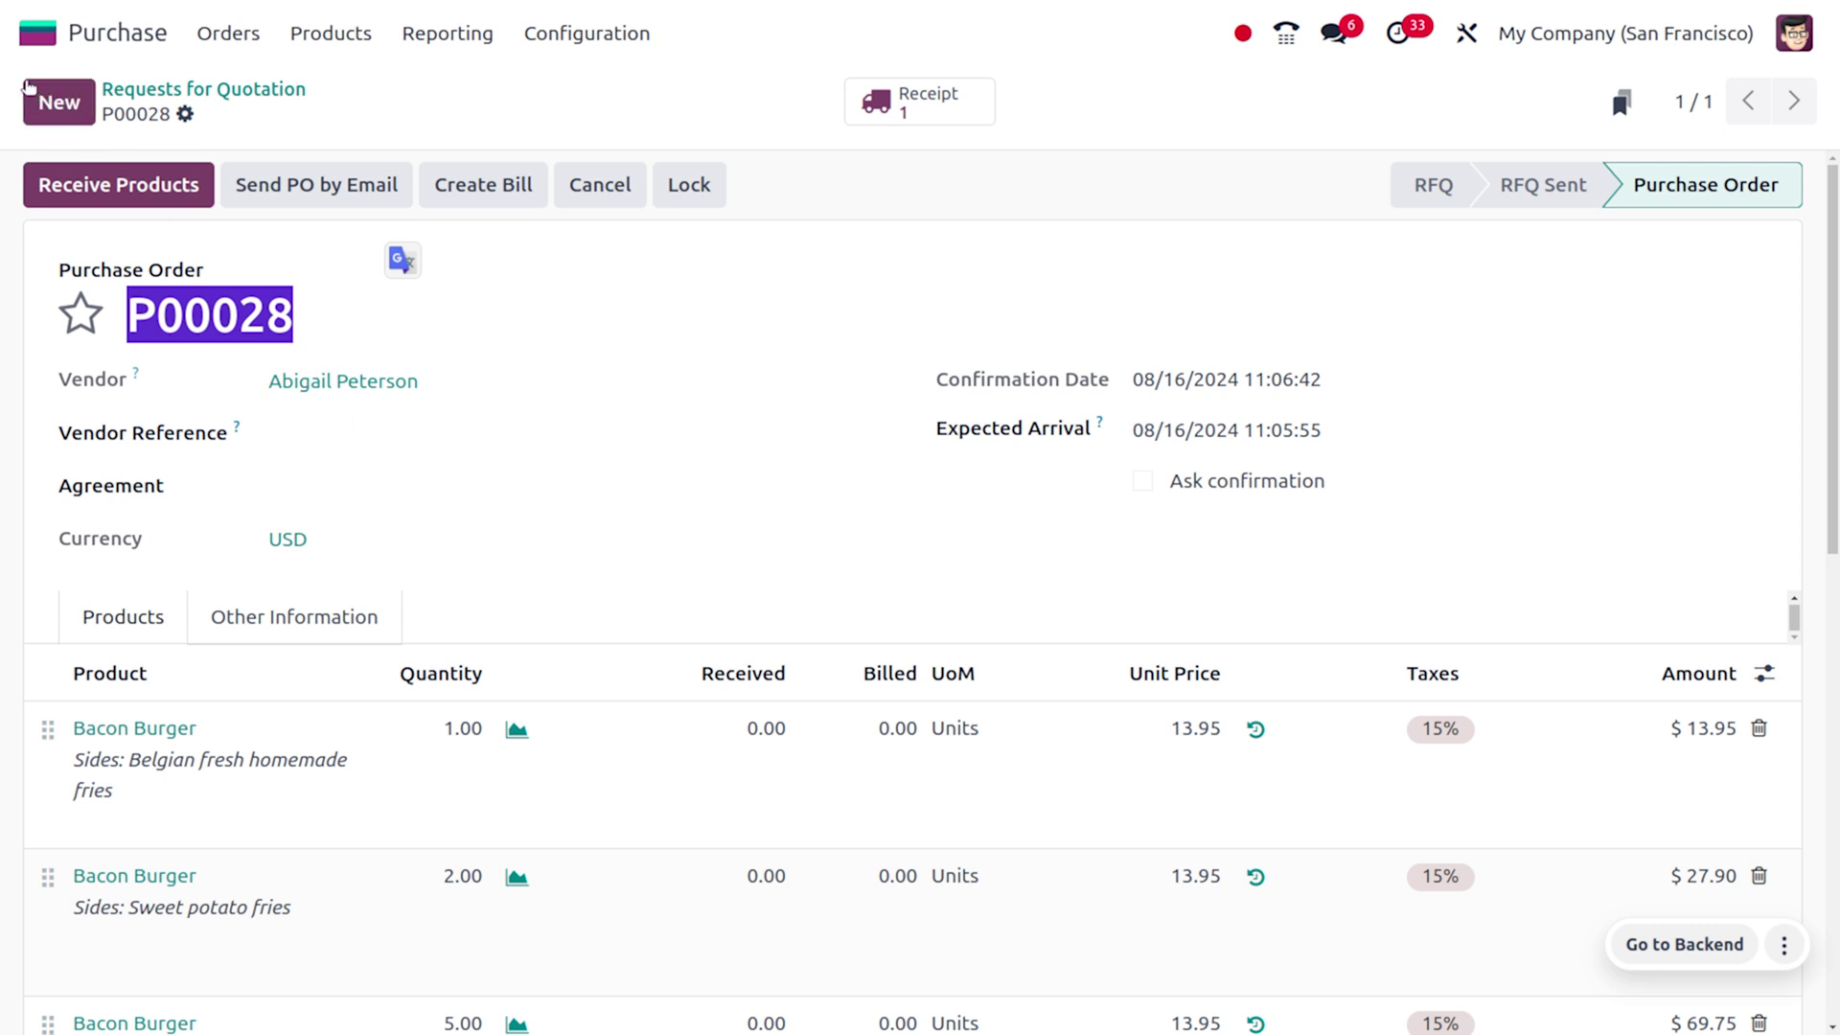
pyautogui.click(34, 38)
# Start a new vendor bill from Accounting's Vendors > Bills list.
pyautogui.write('acc')
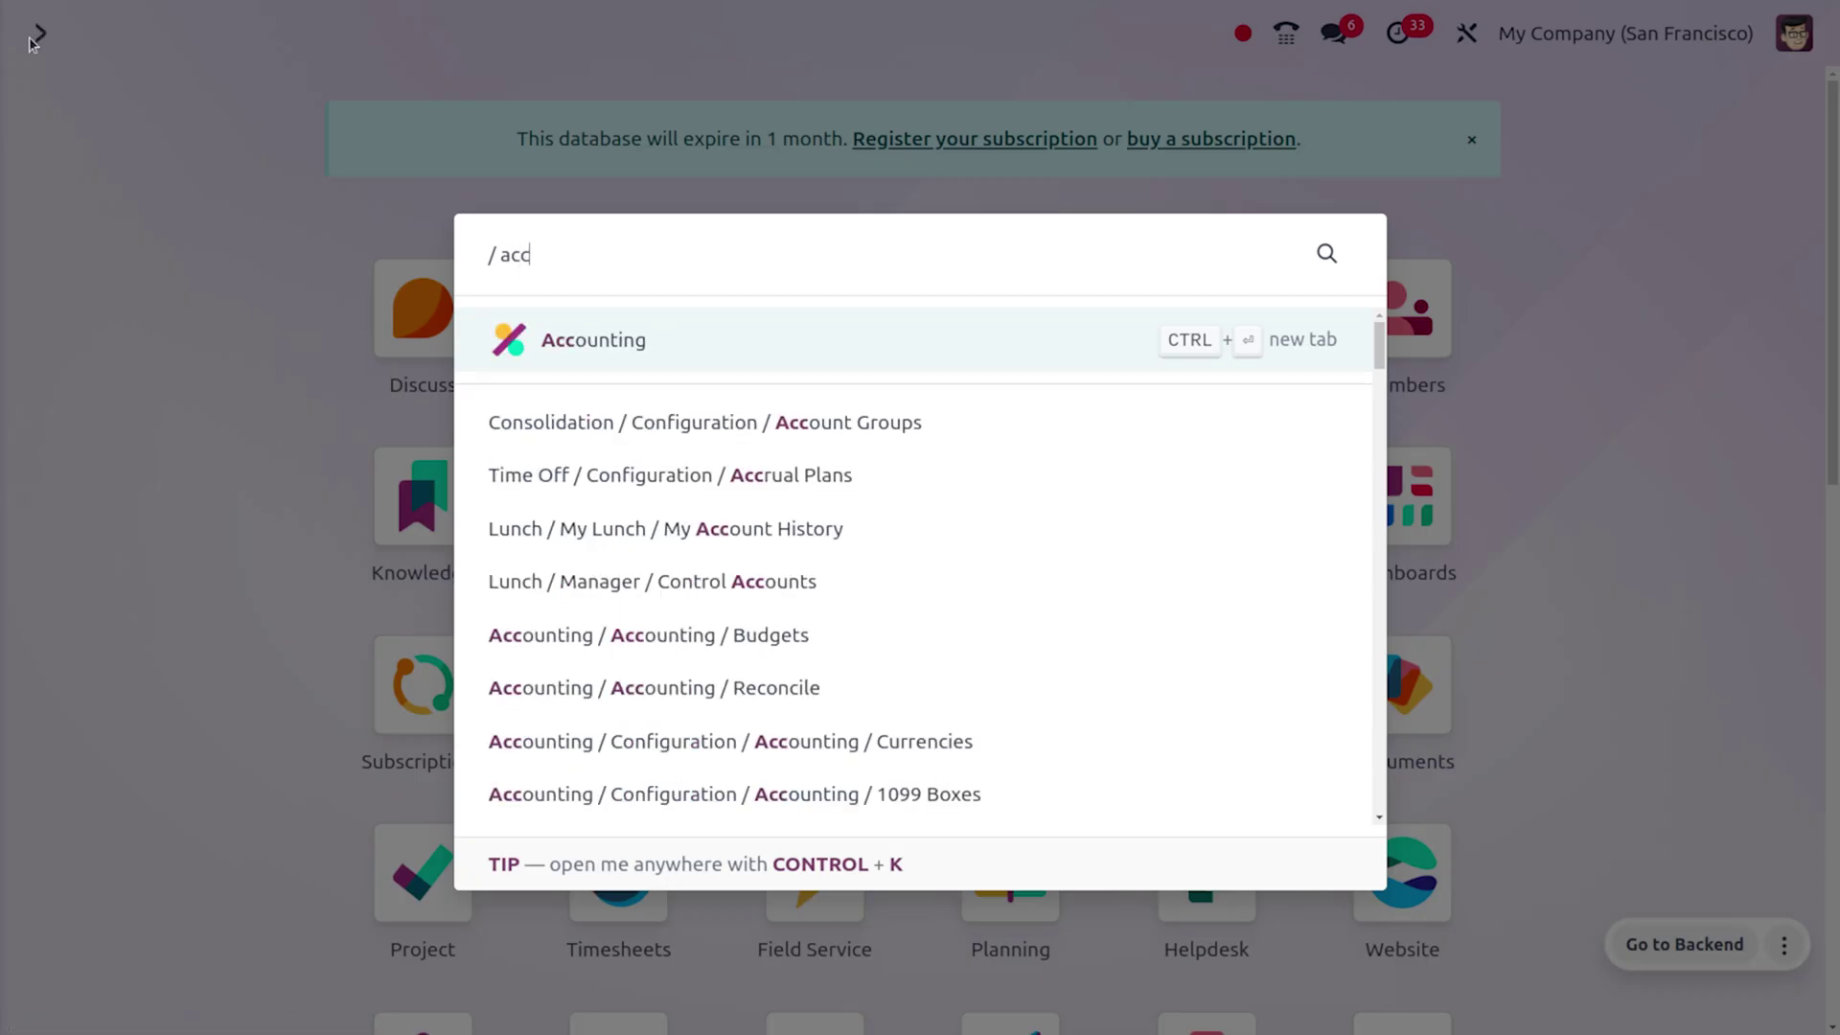
pyautogui.press('Return')
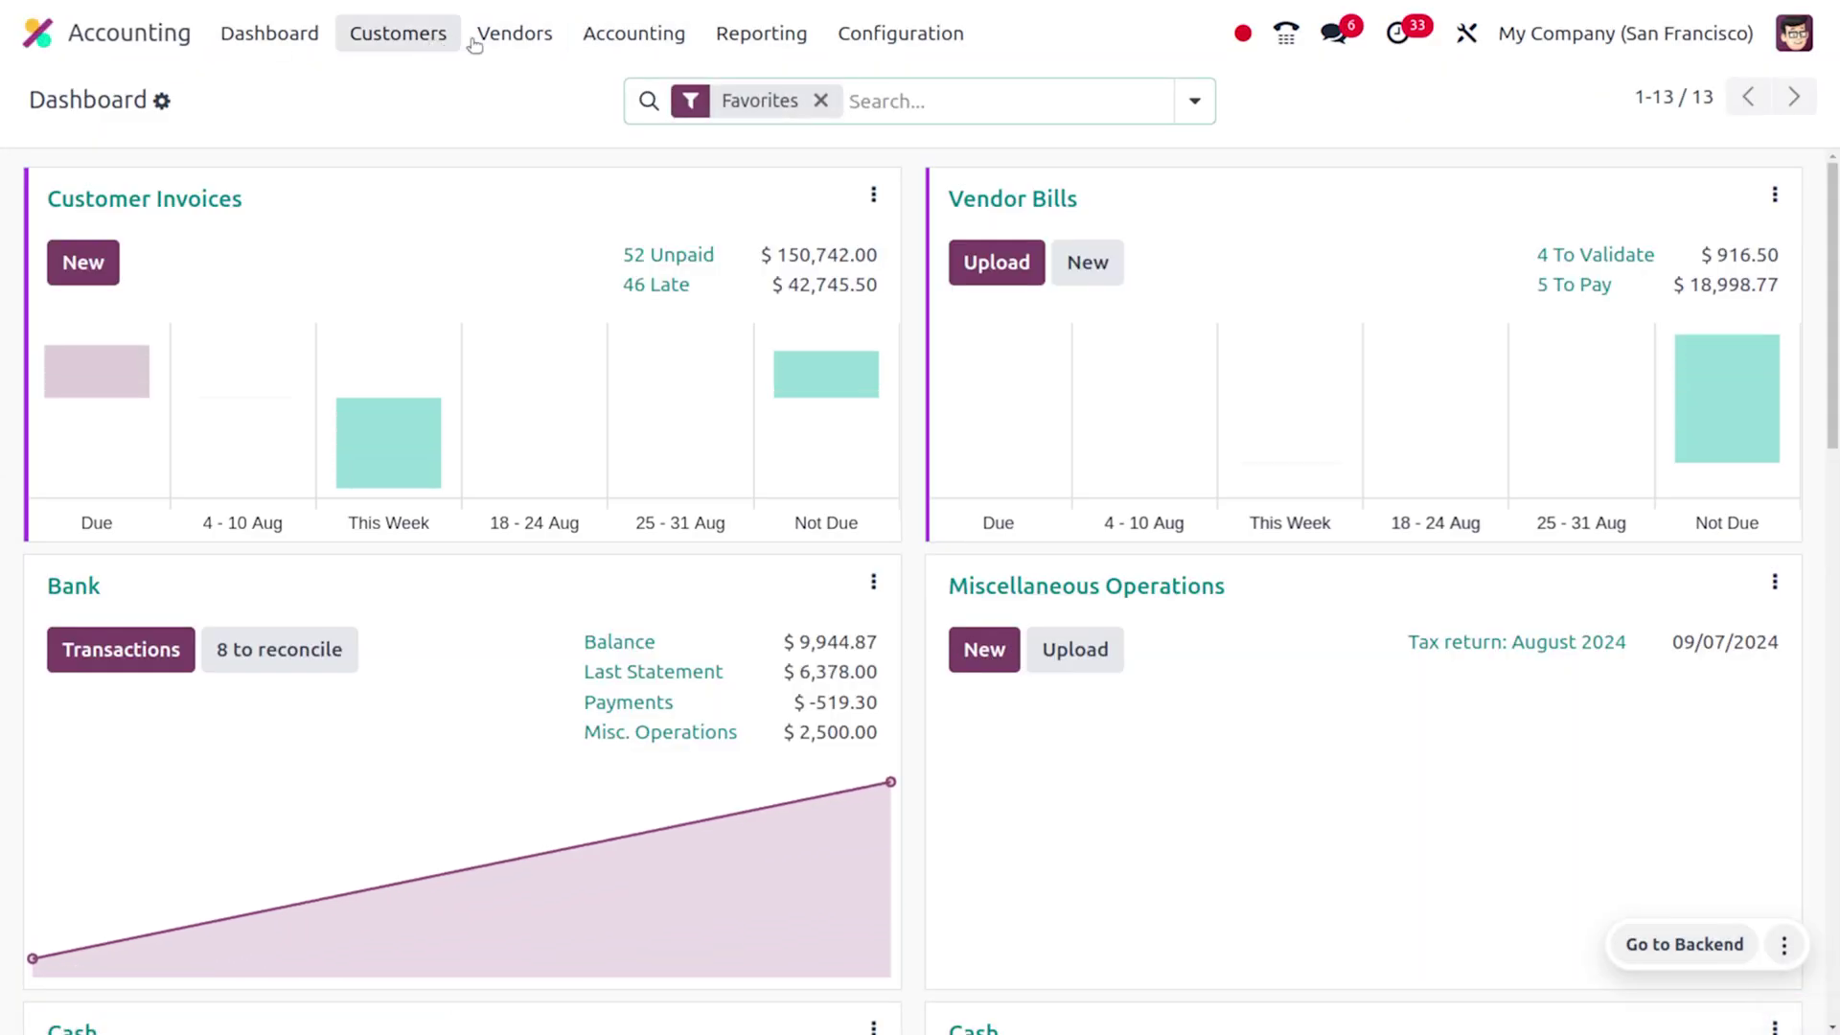
pyautogui.click(489, 37)
pyautogui.click(513, 90)
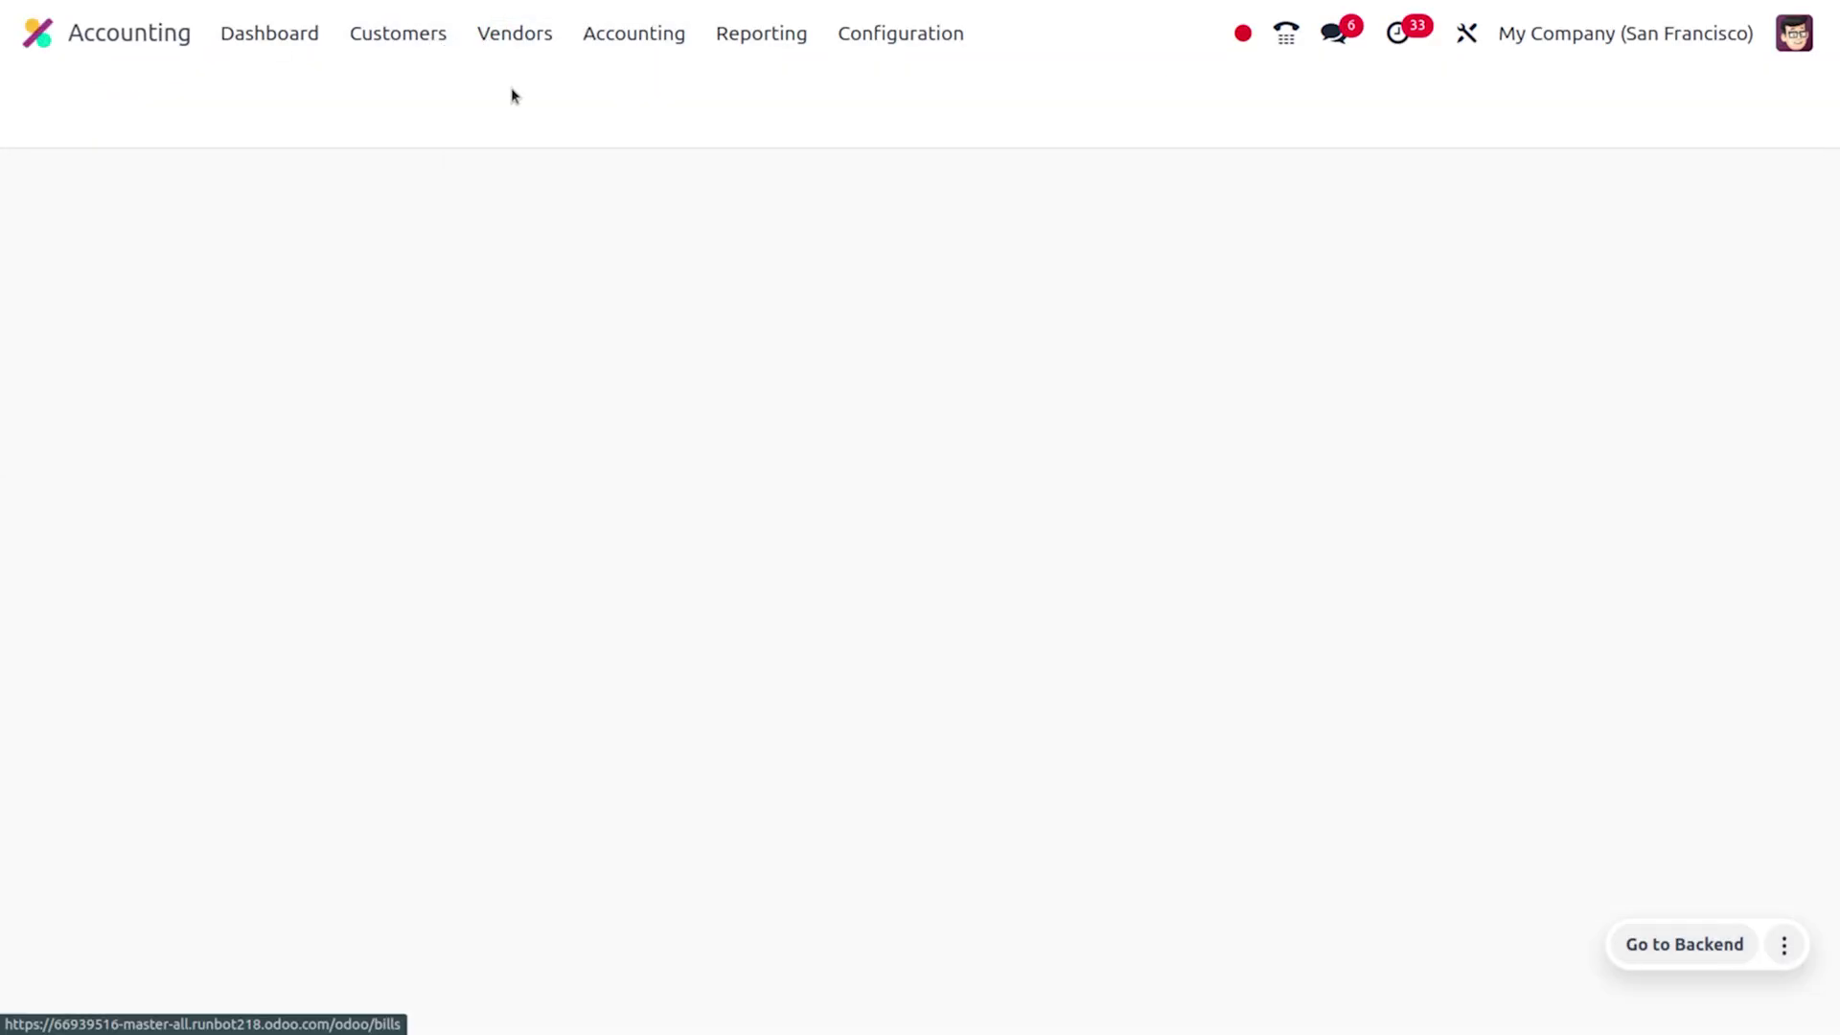
pyautogui.click(57, 102)
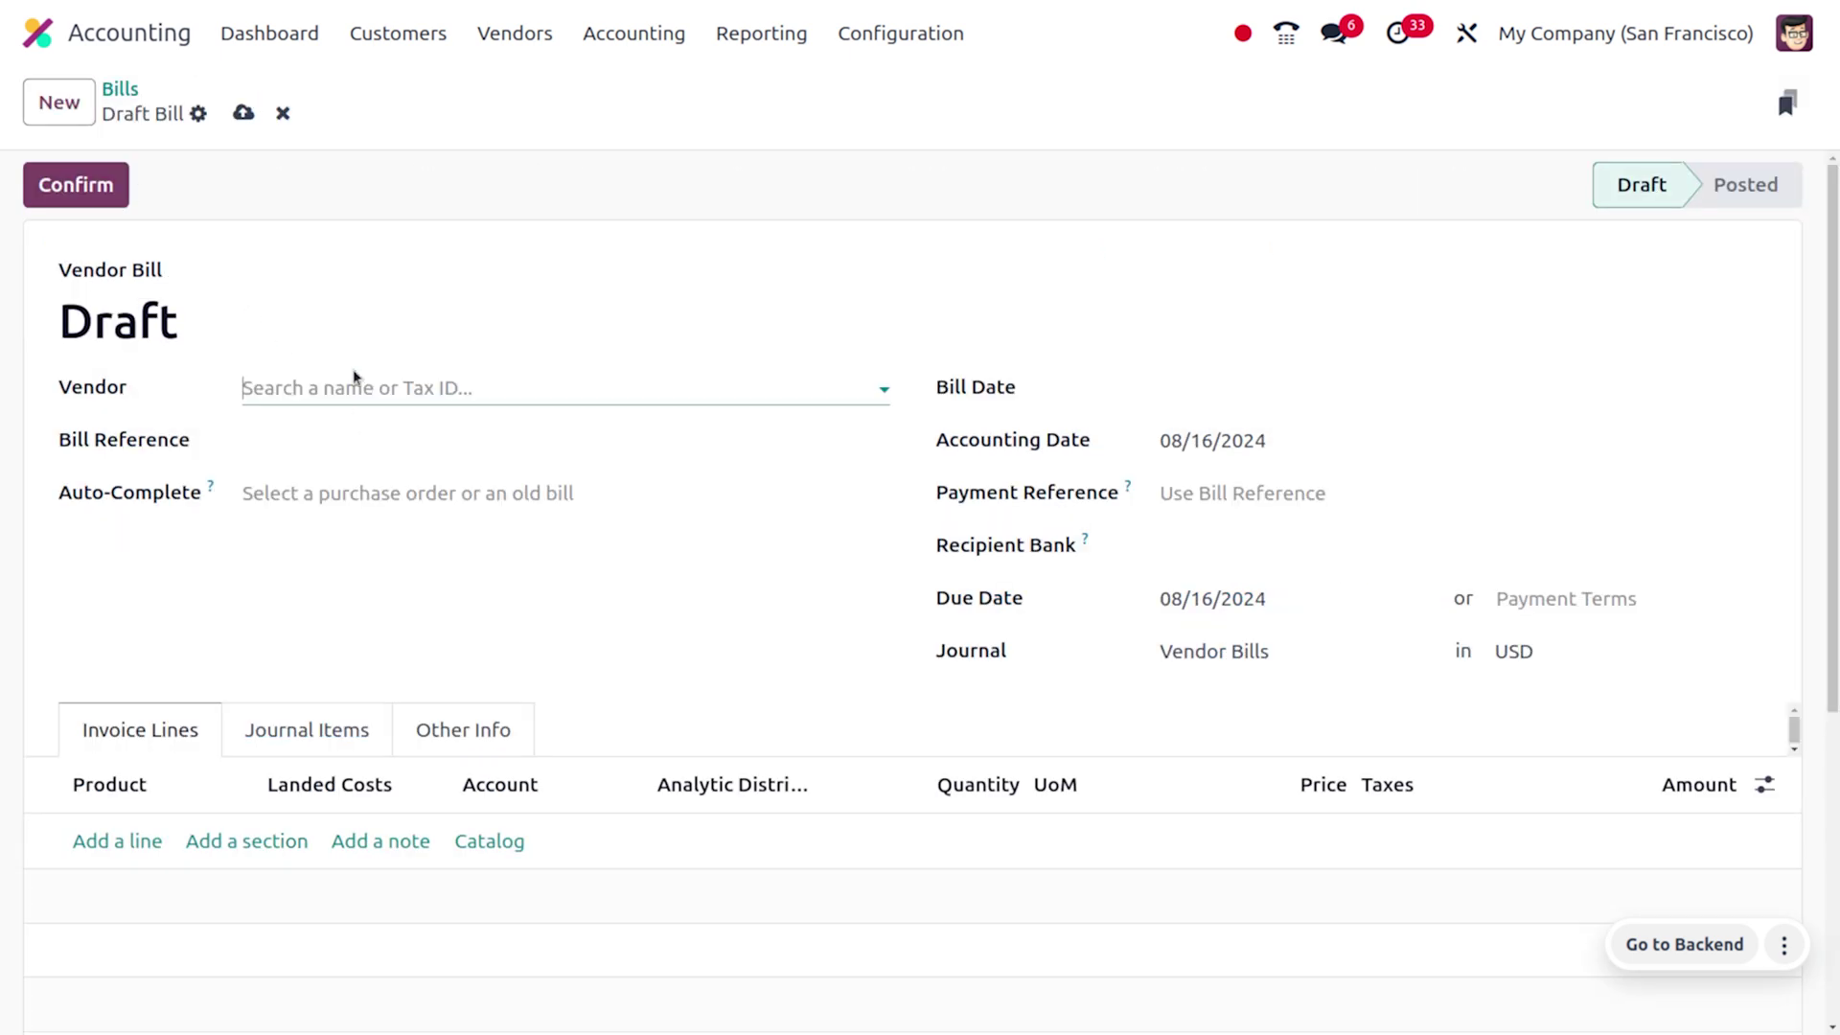
# Set the bill's vendor and a Bill Date of 08/16/2024.
pyautogui.click(360, 386)
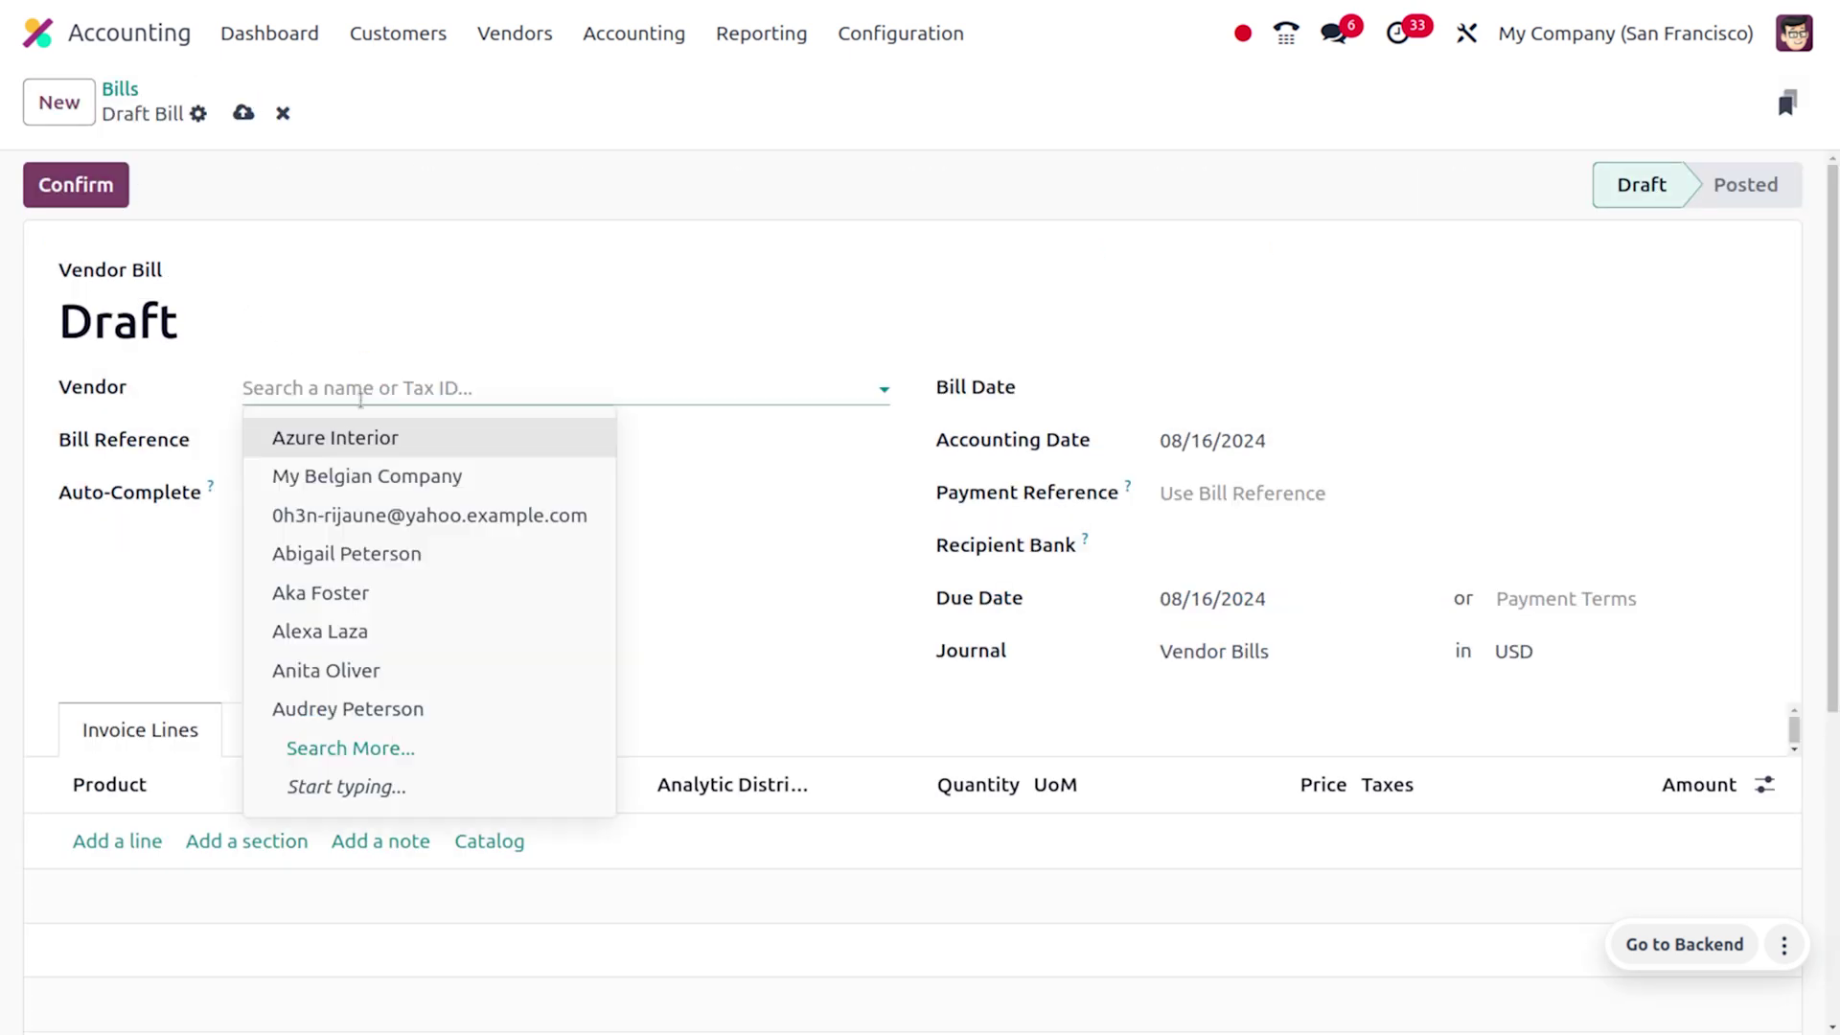
pyautogui.click(362, 556)
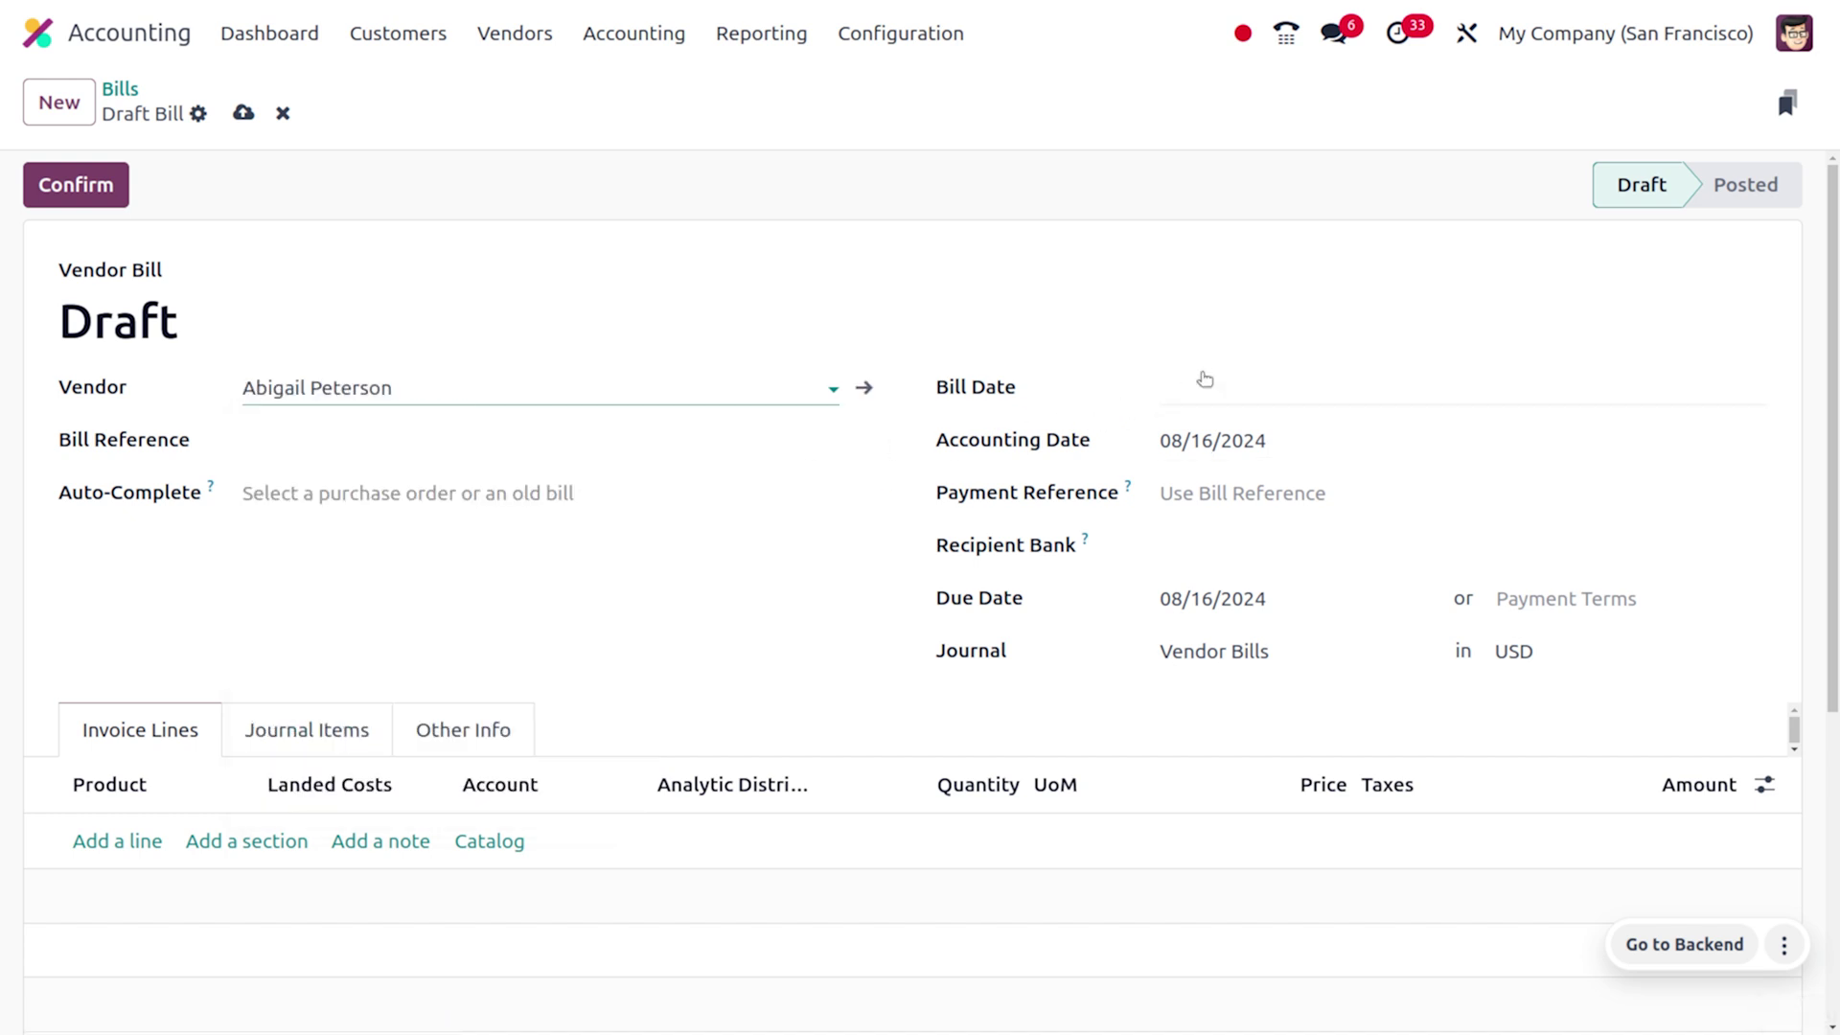
pyautogui.click(1235, 406)
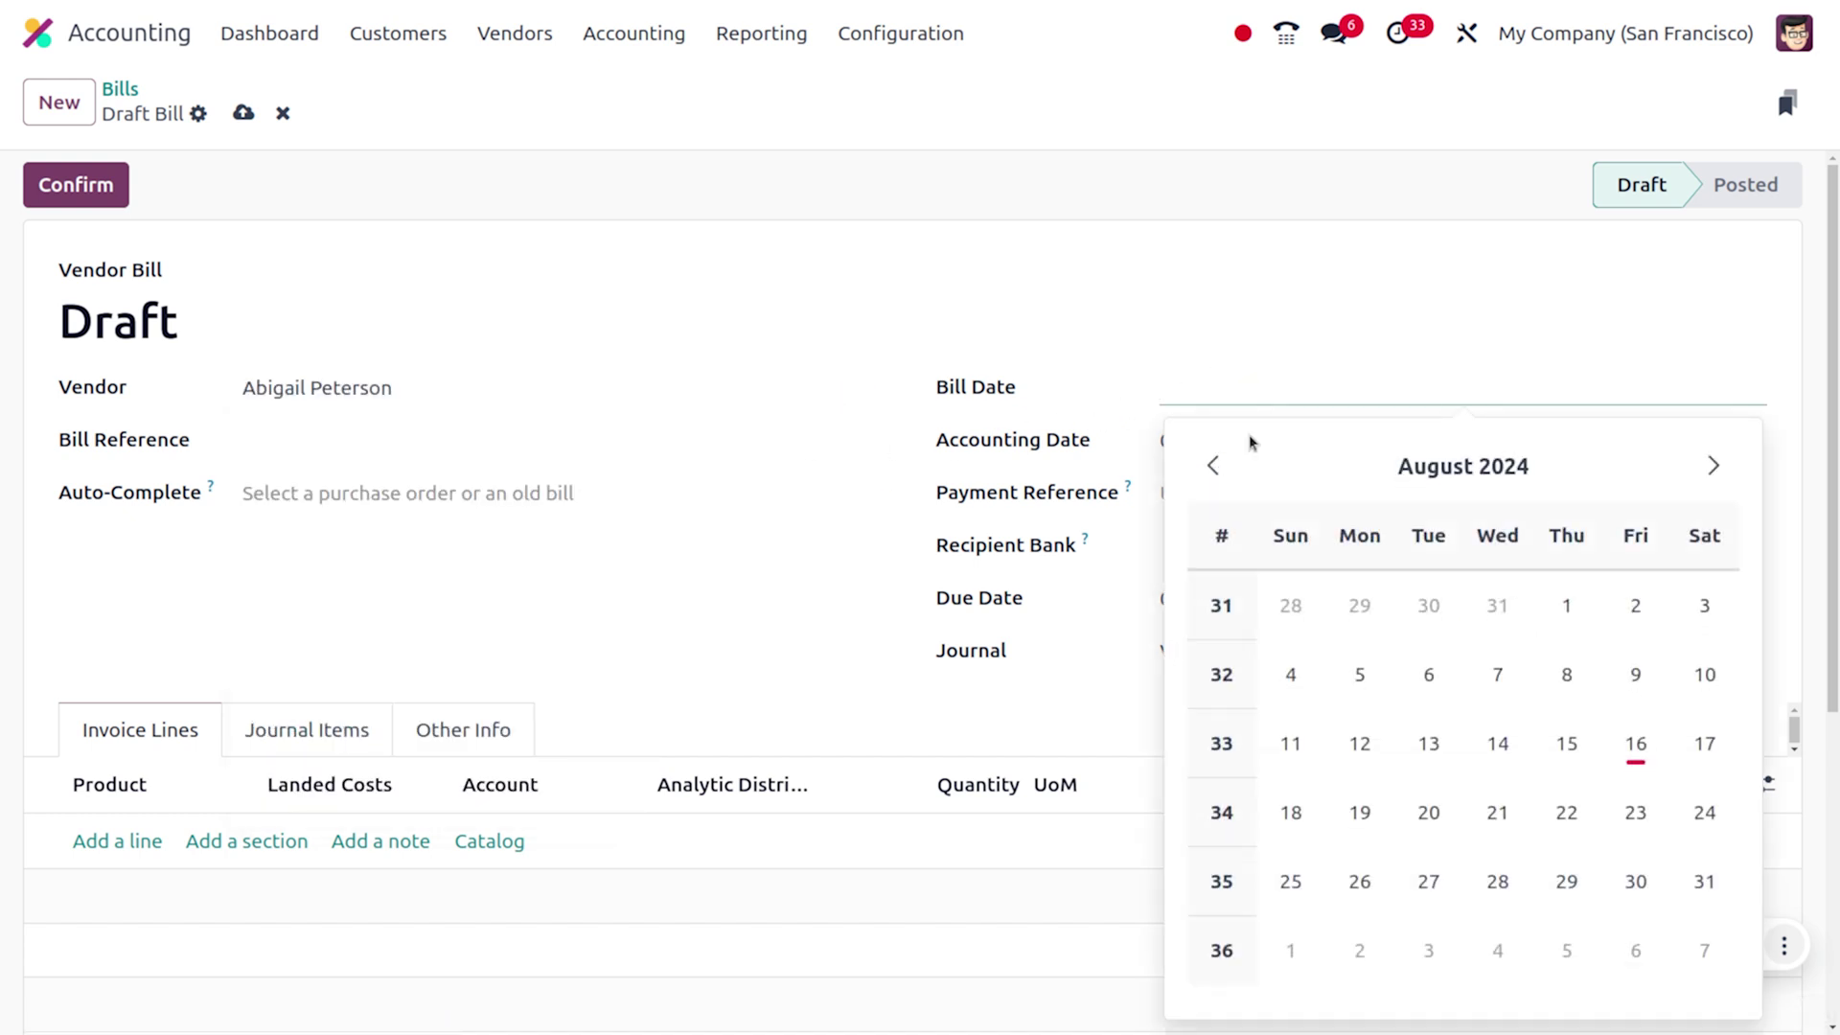
pyautogui.click(1636, 748)
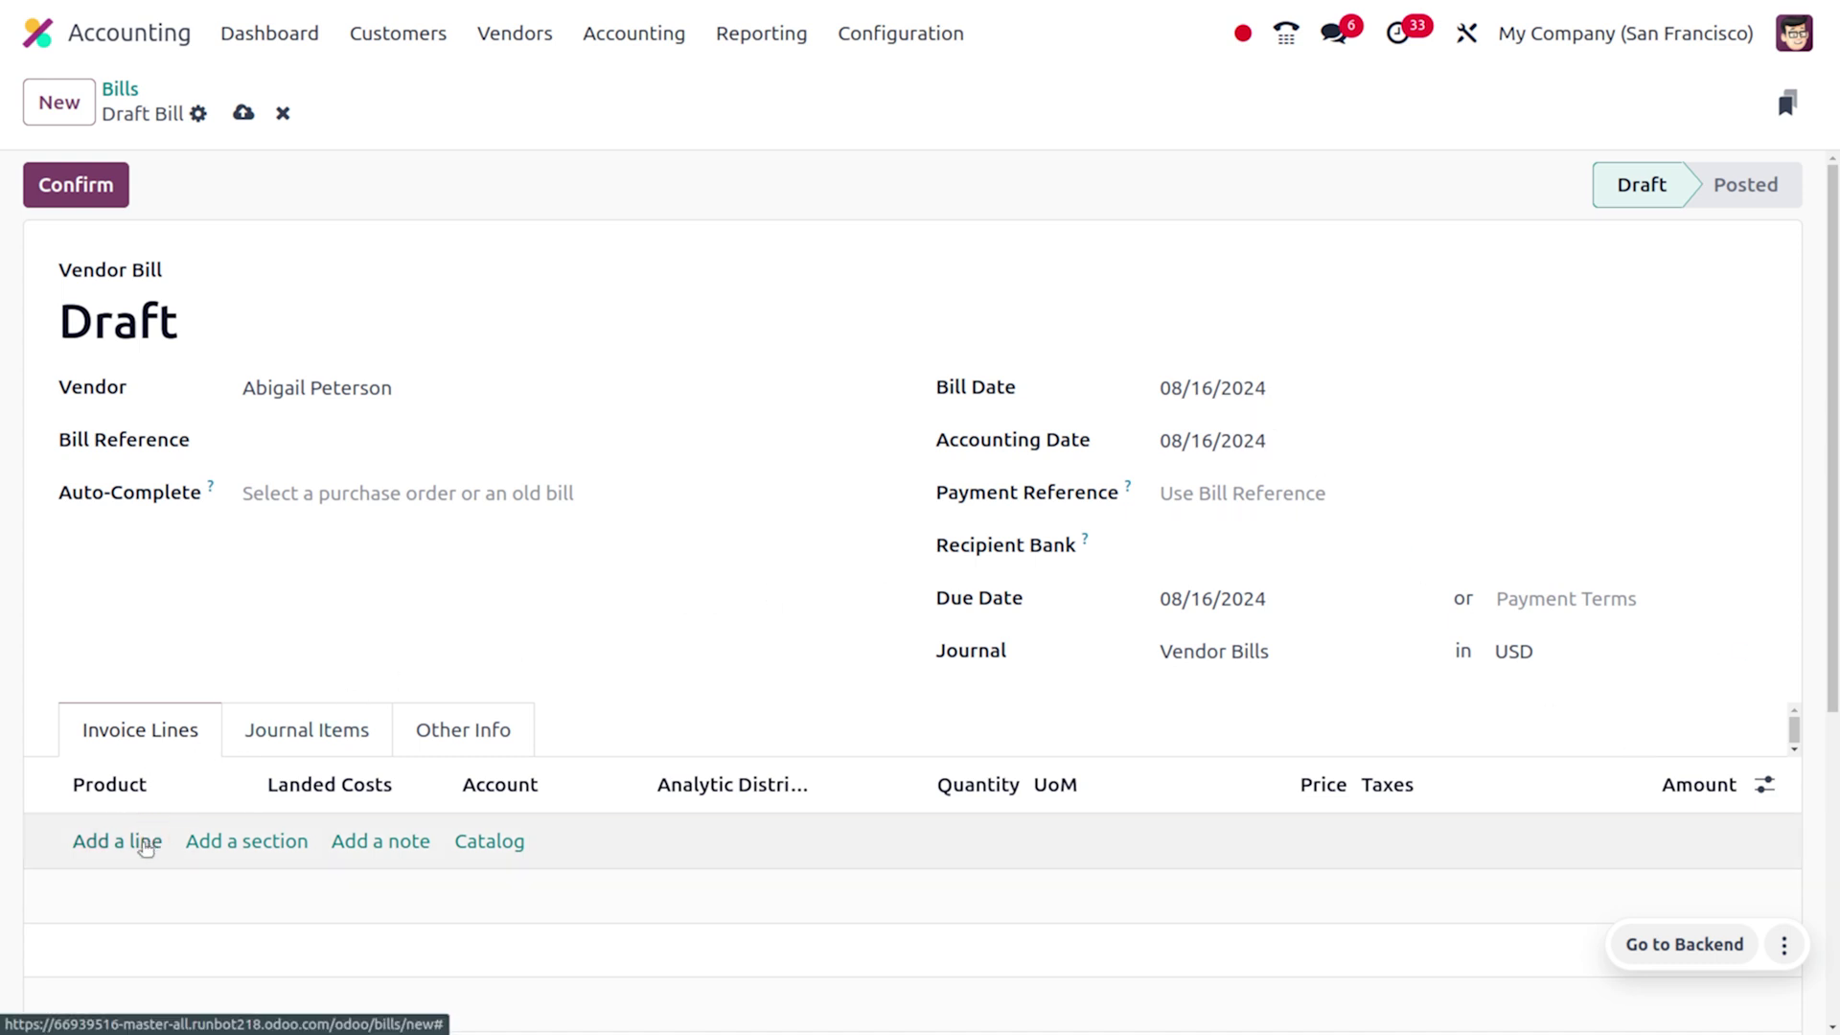
# Add a line 'Down payment for P00028' priced at 150.00 and save the bill.
pyautogui.click(145, 843)
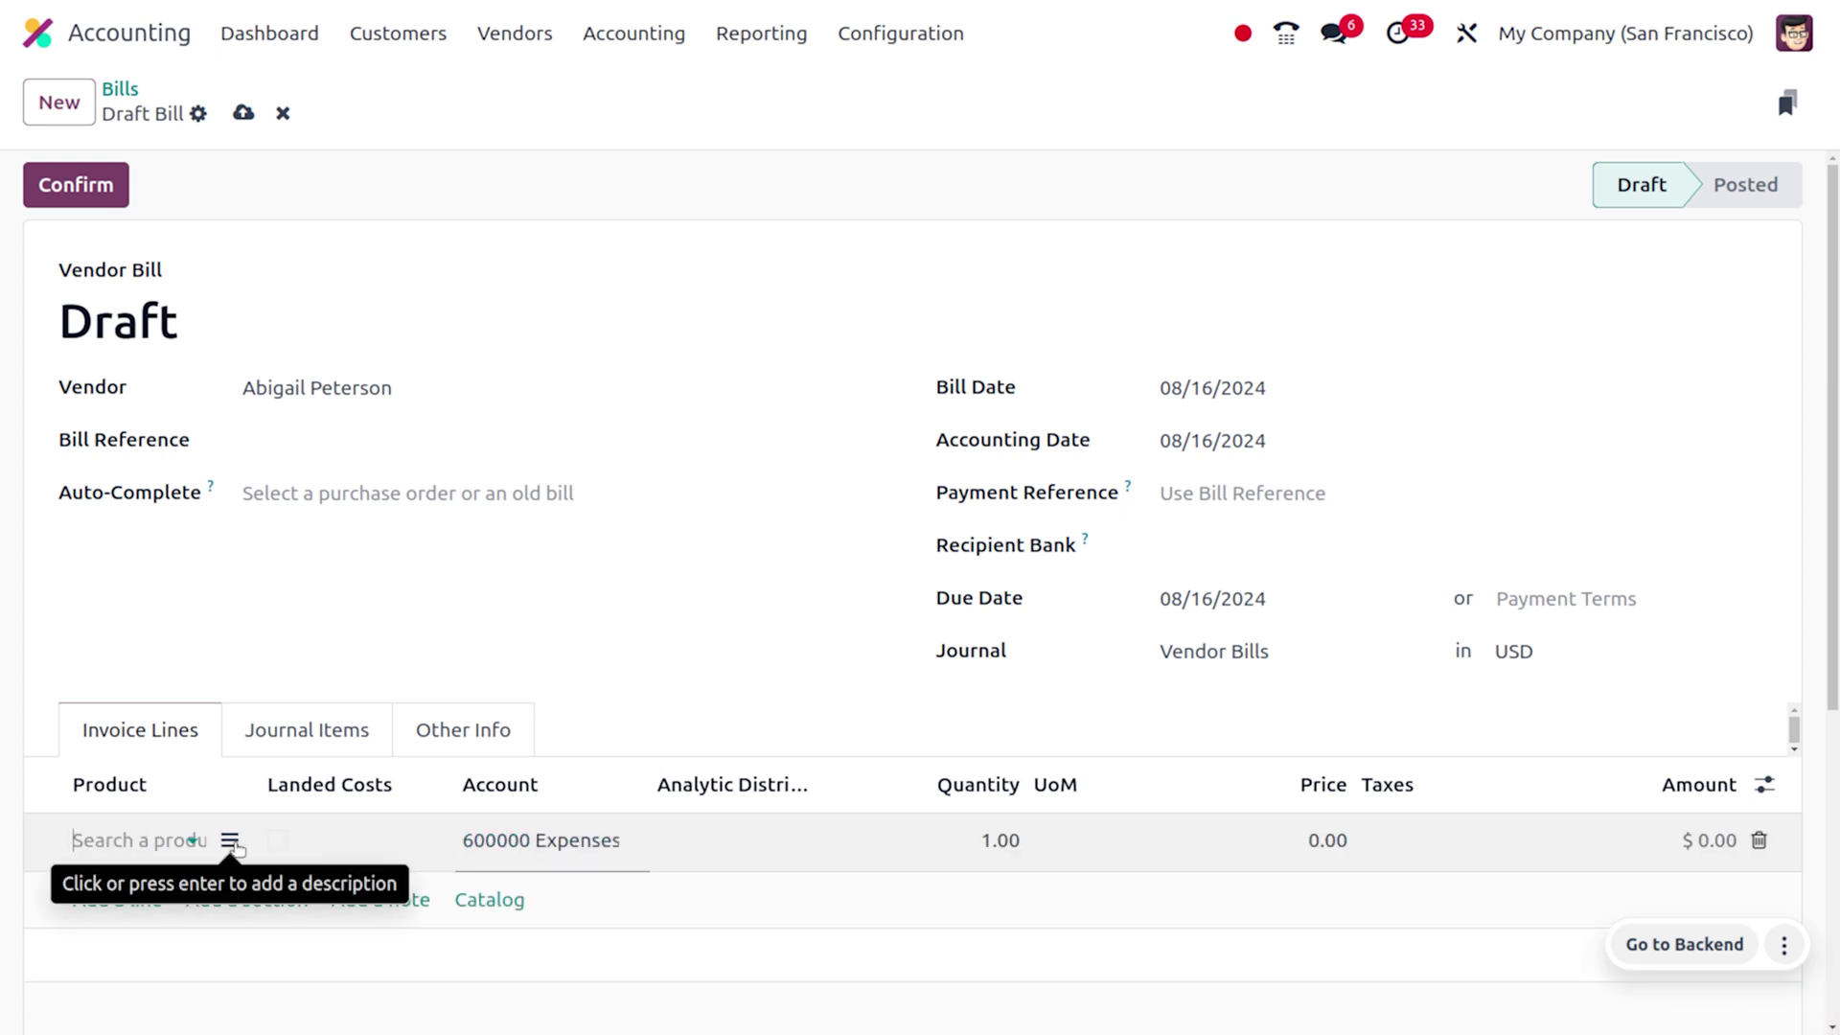
pyautogui.click(231, 842)
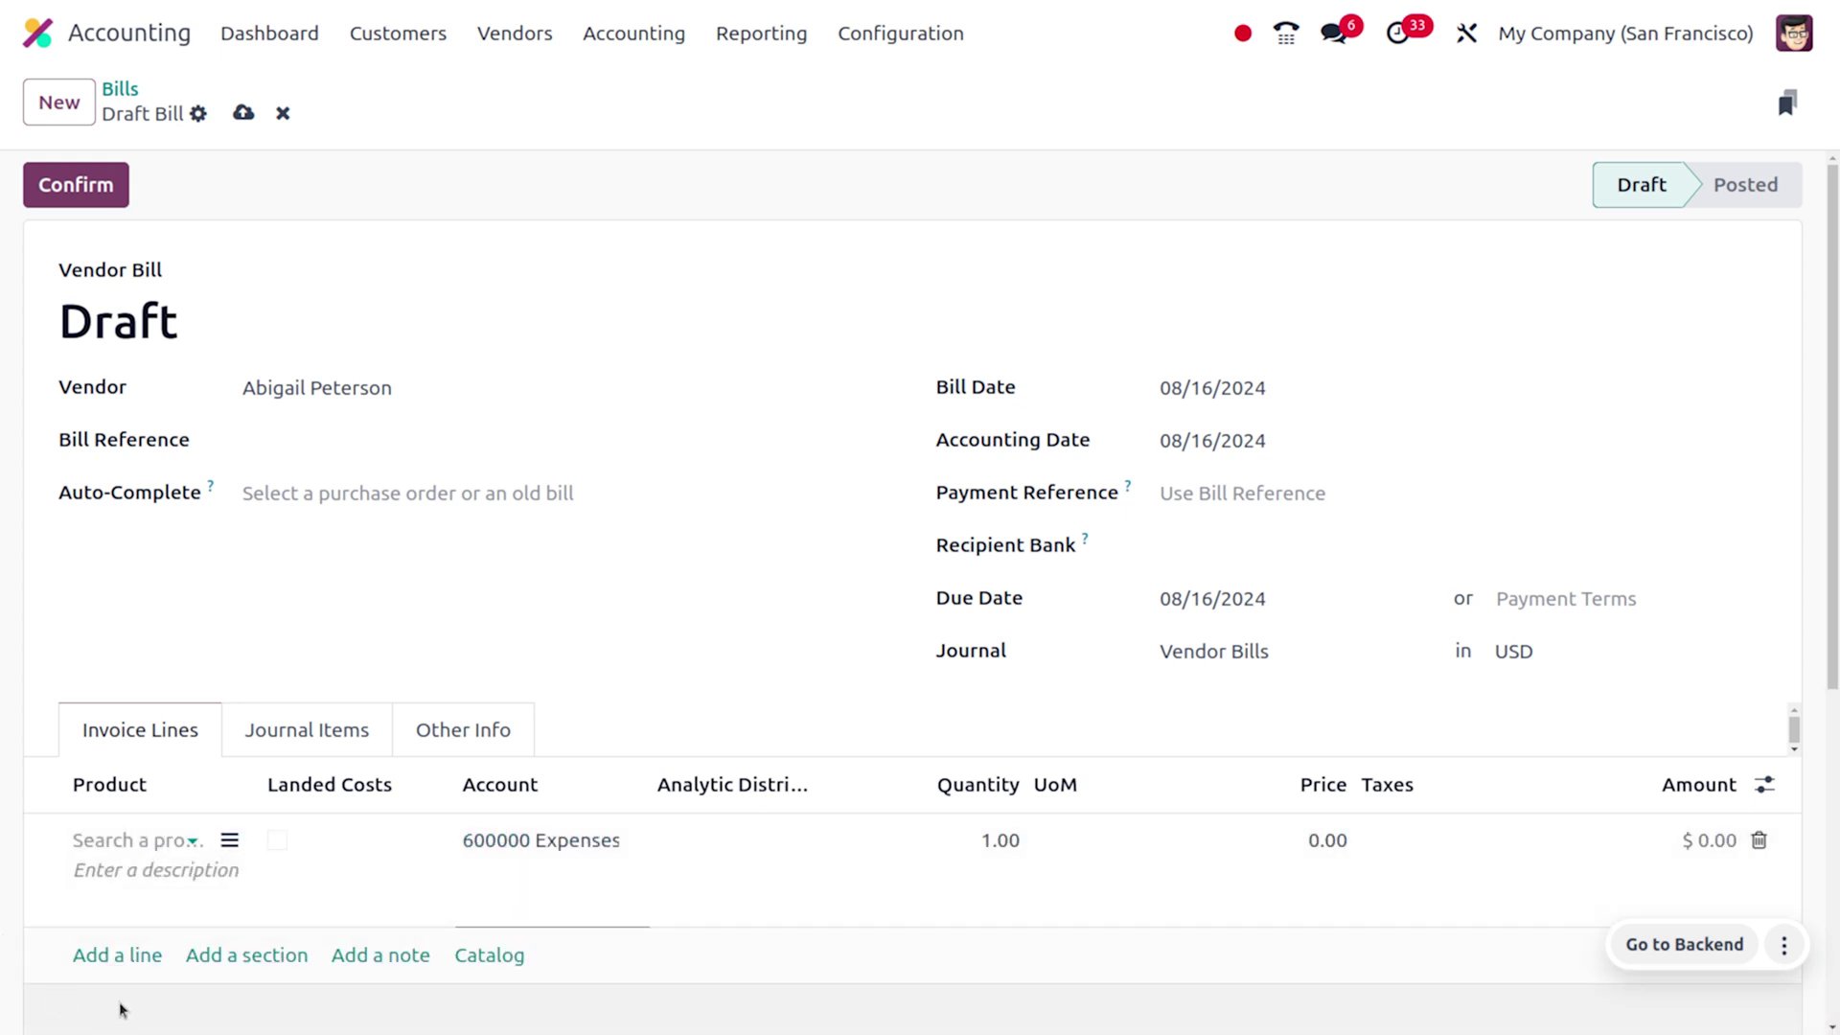
pyautogui.write('De')
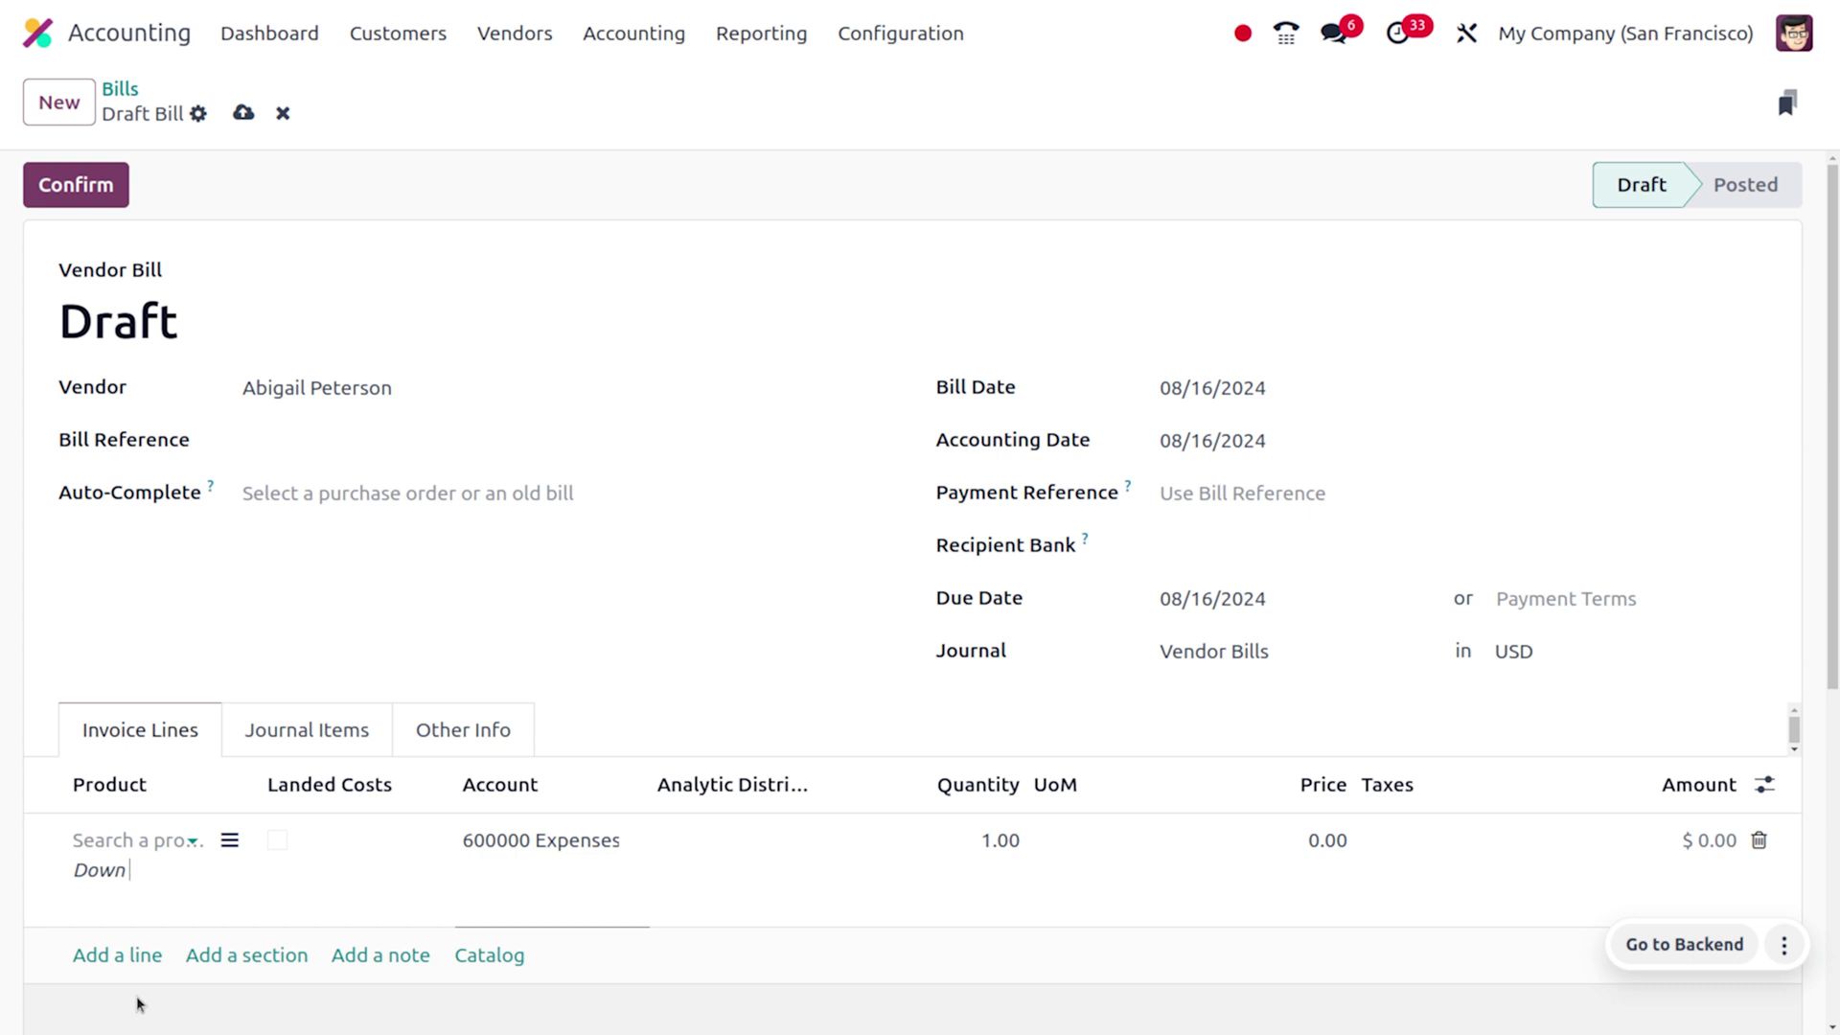
pyautogui.write('ent for P00028')
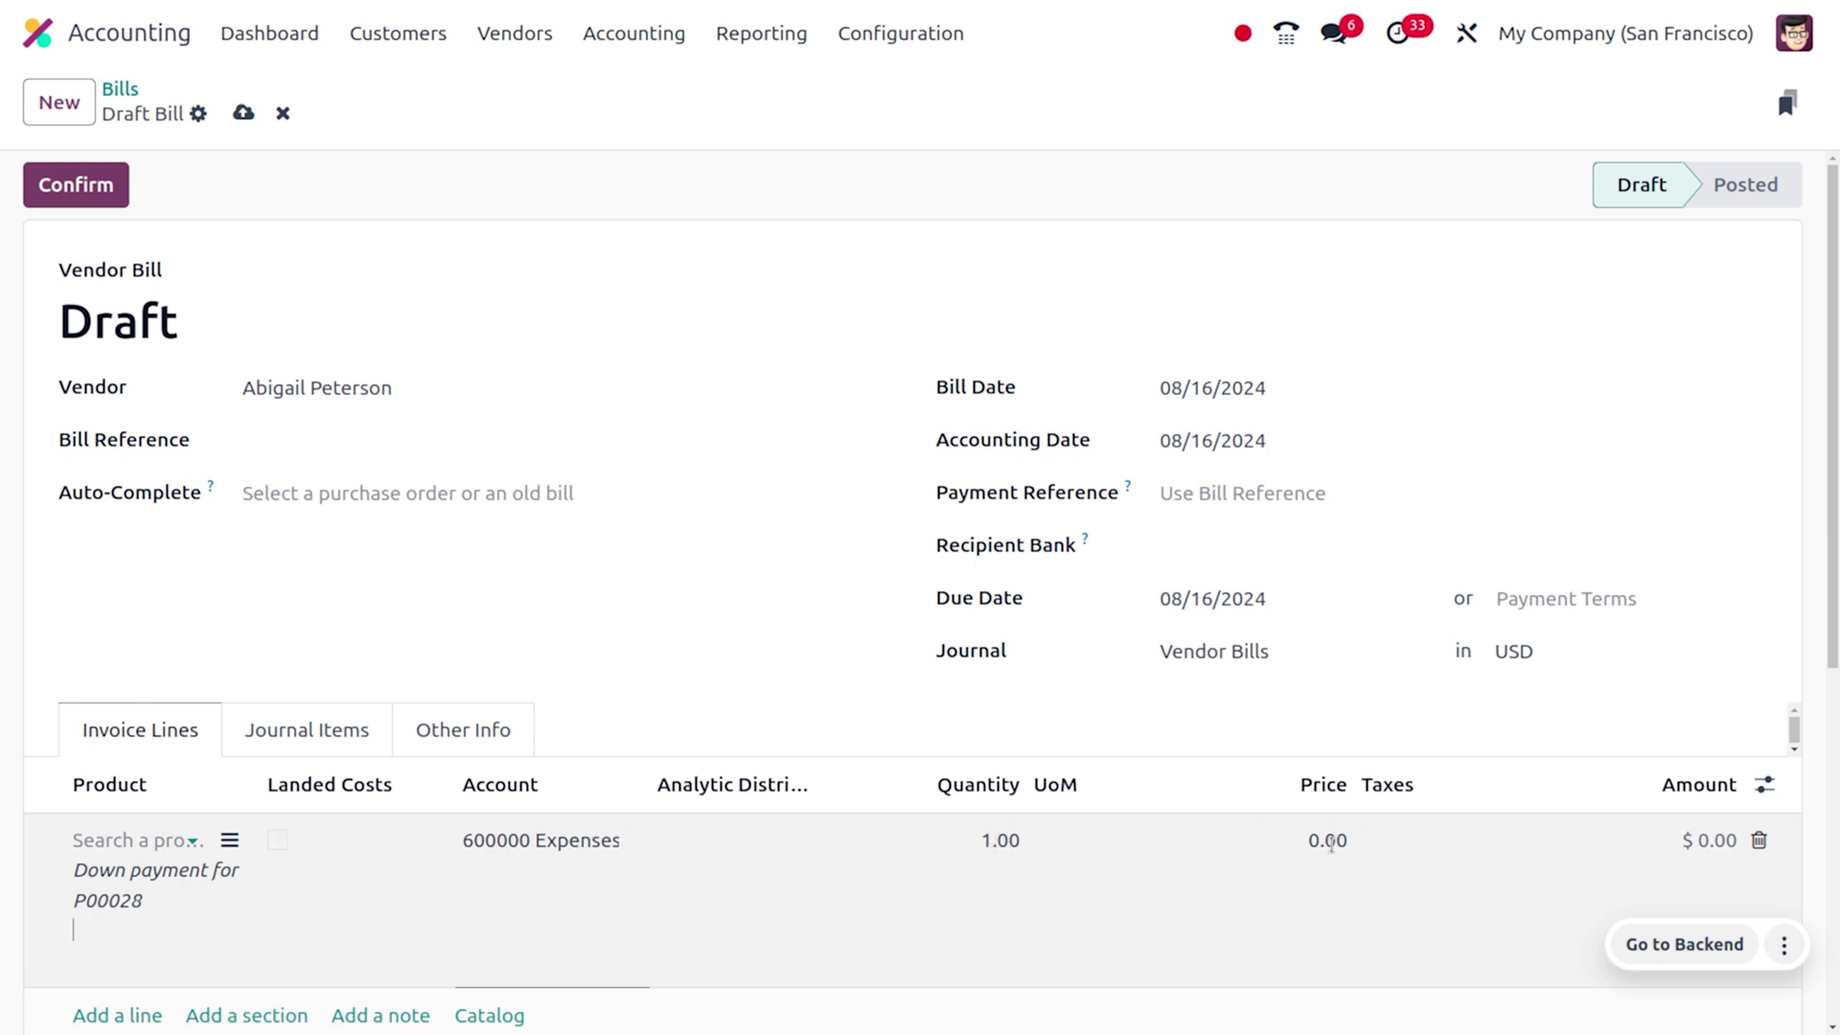
pyautogui.click(1330, 843)
pyautogui.write('15')
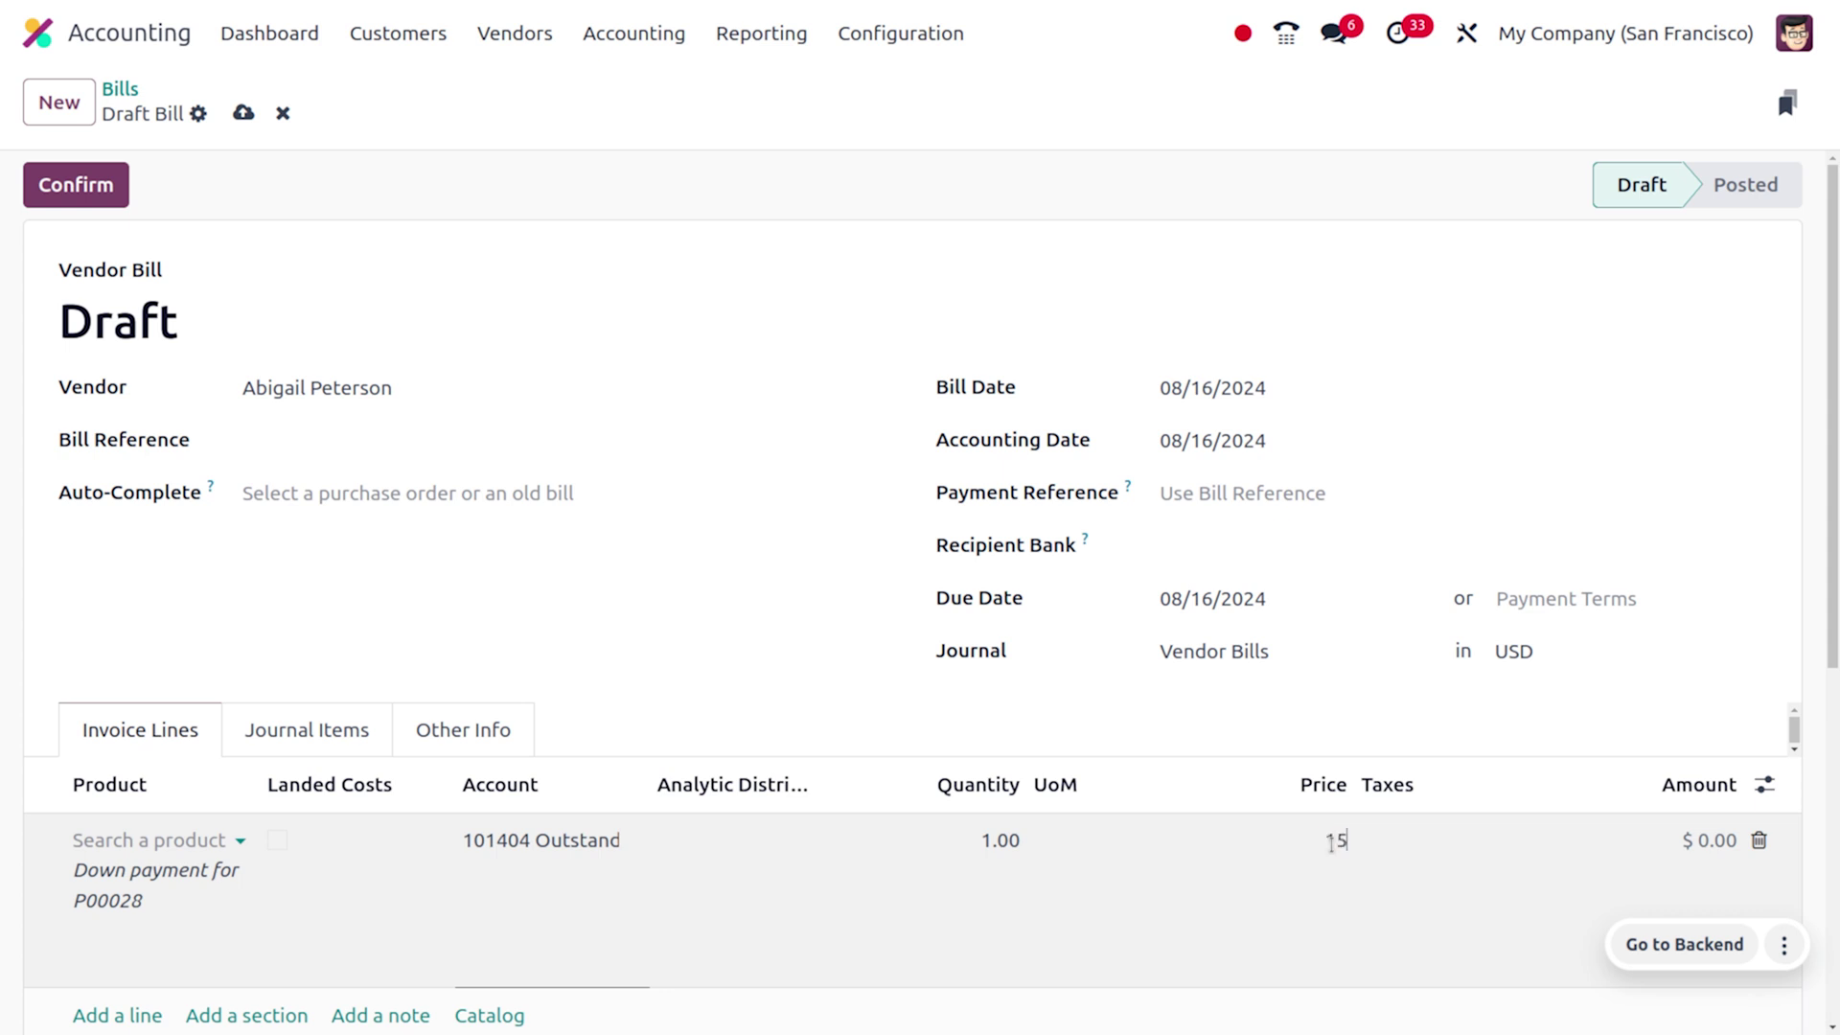
pyautogui.write('0')
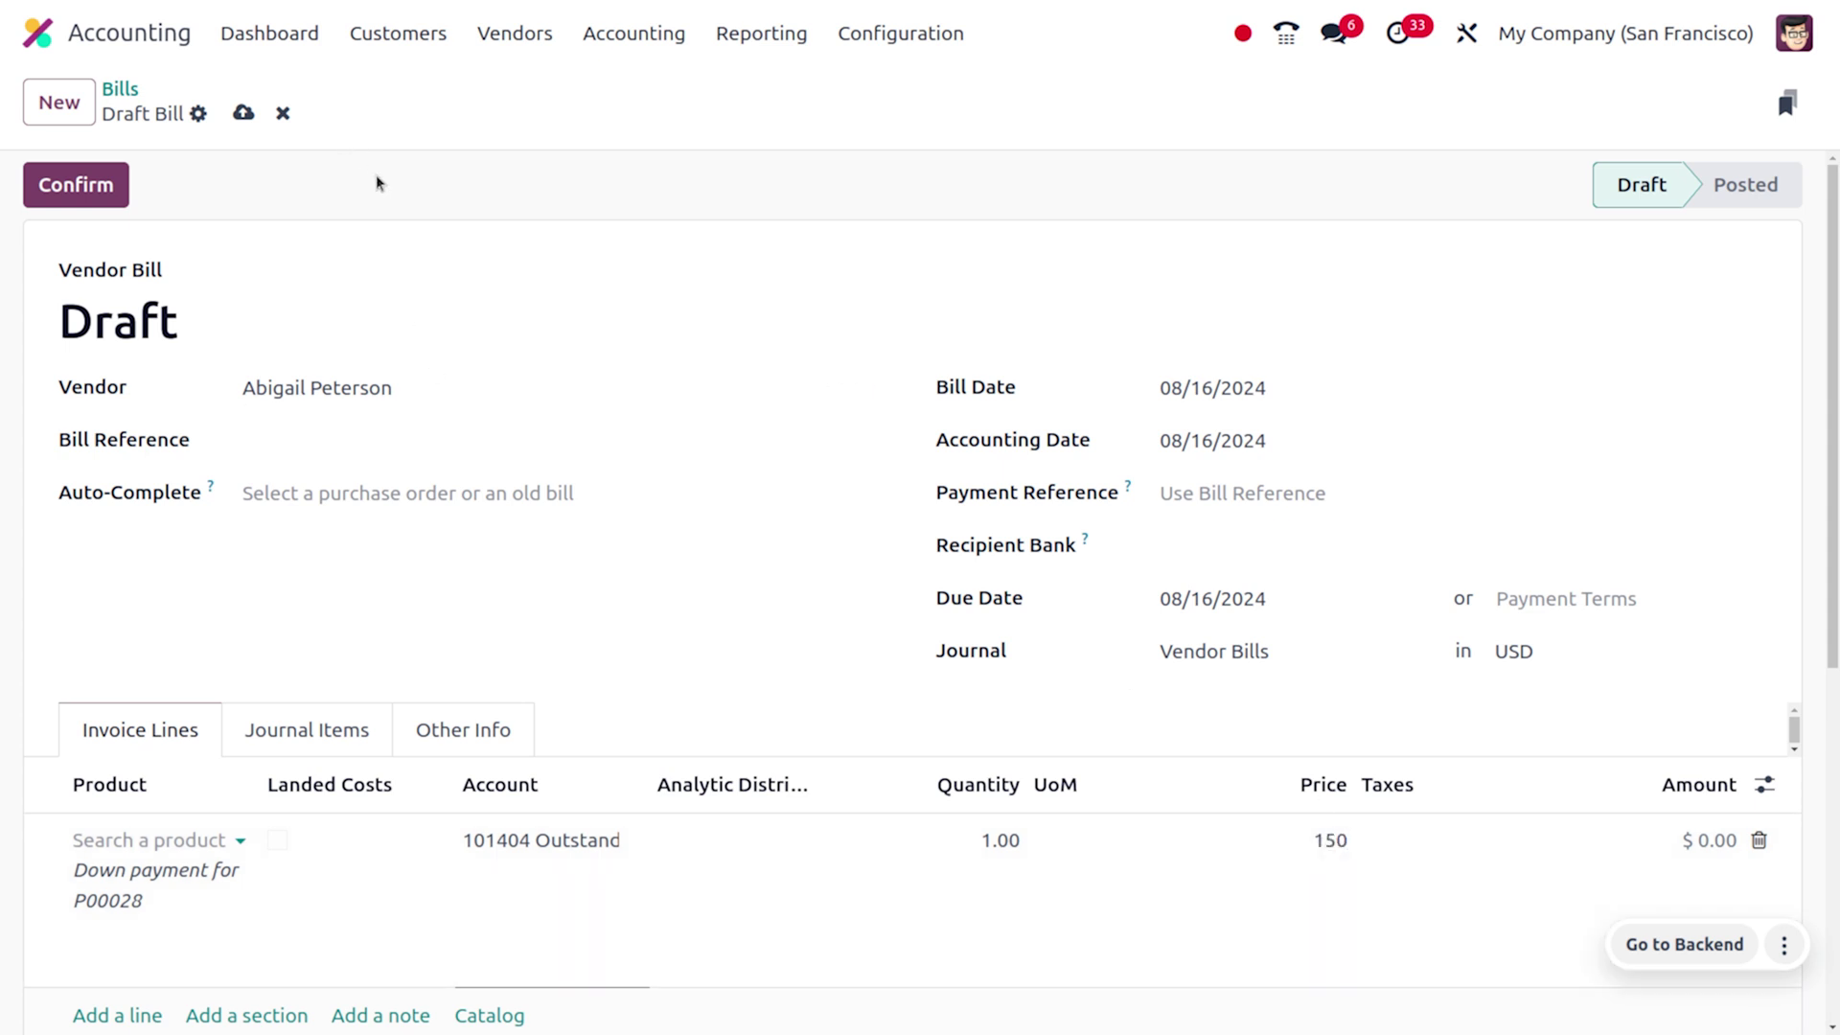
pyautogui.click(63, 191)
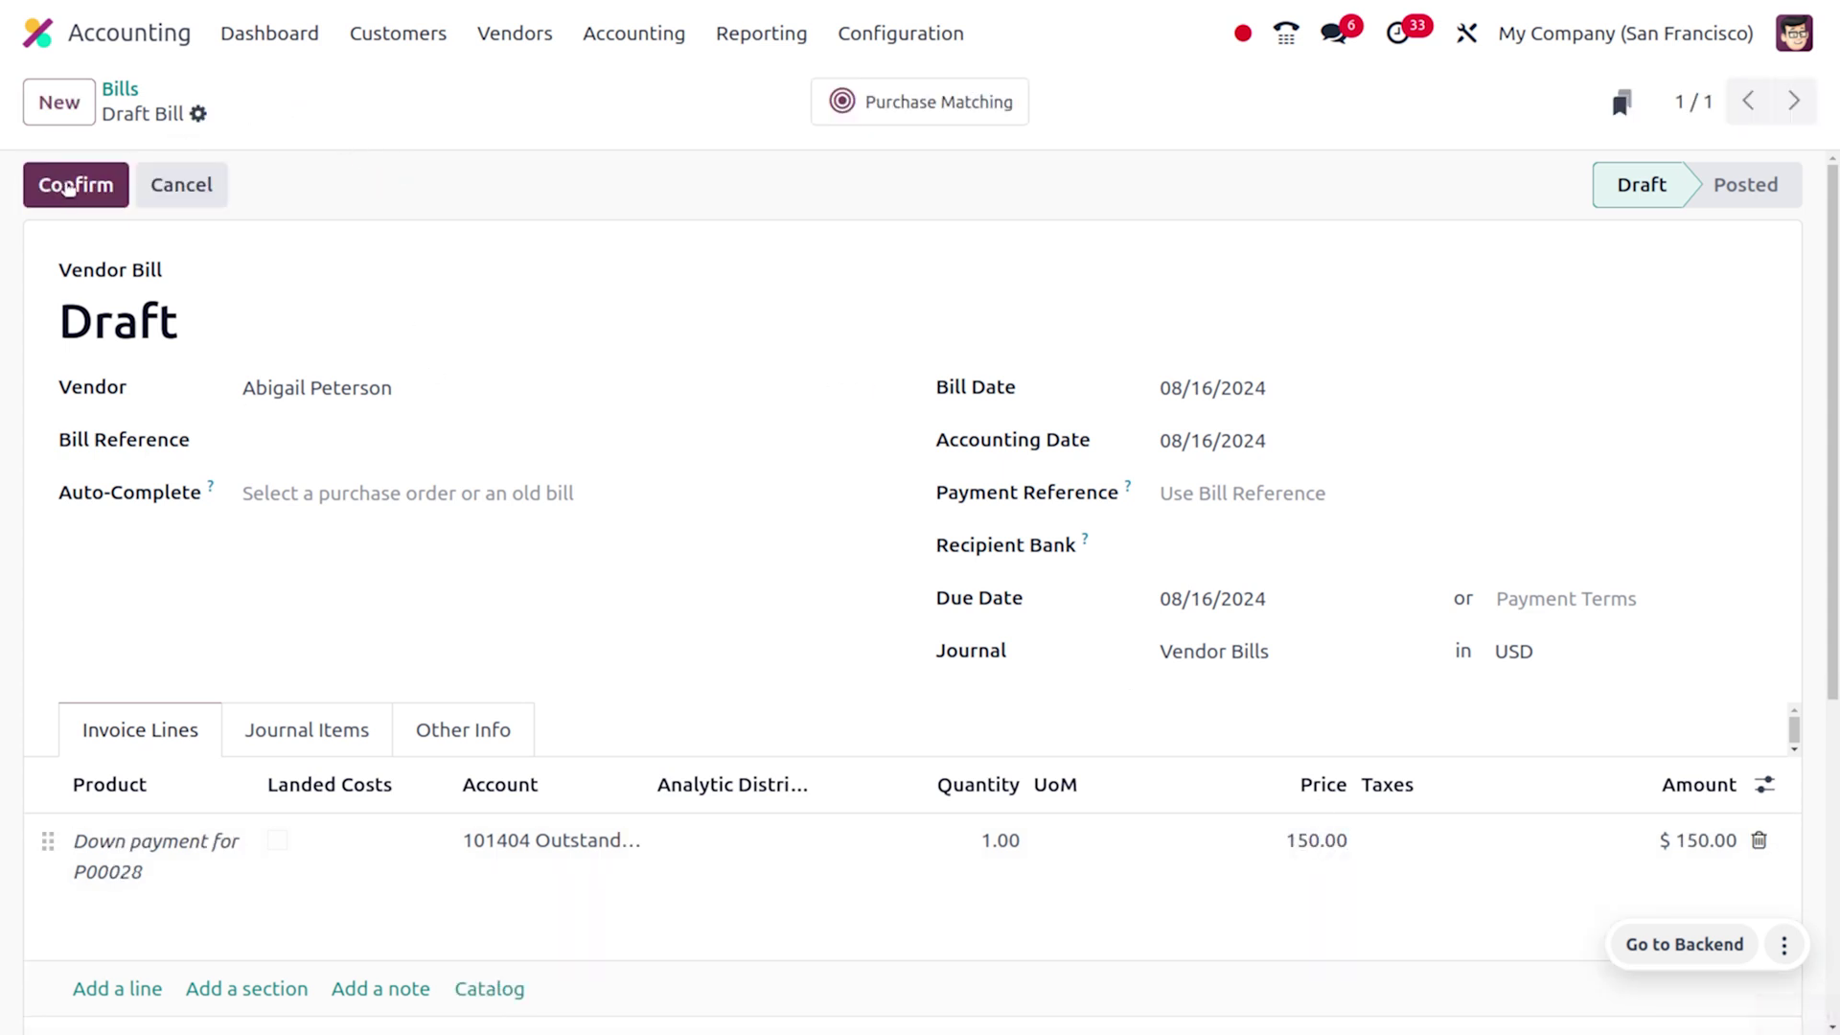
# Post the down payment bill as BILL/2024/08/0007 and check its Purchase Matching.
pyautogui.click(63, 191)
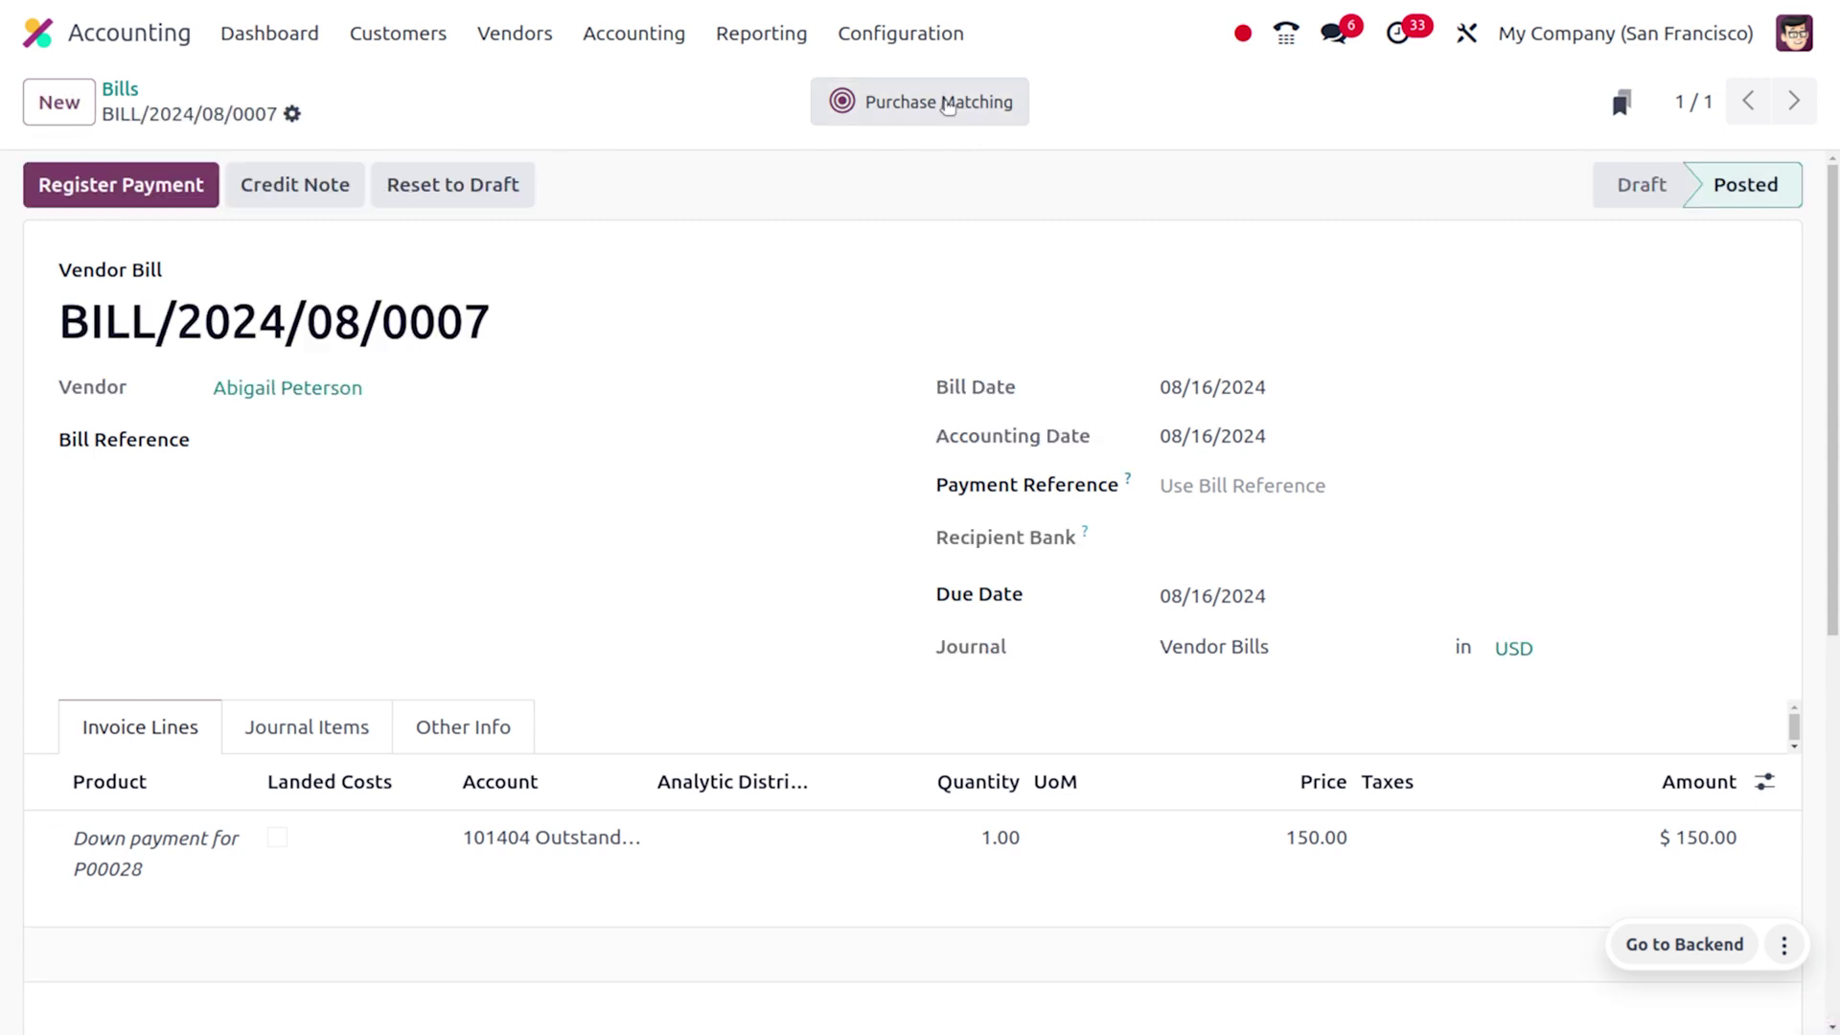
pyautogui.click(928, 110)
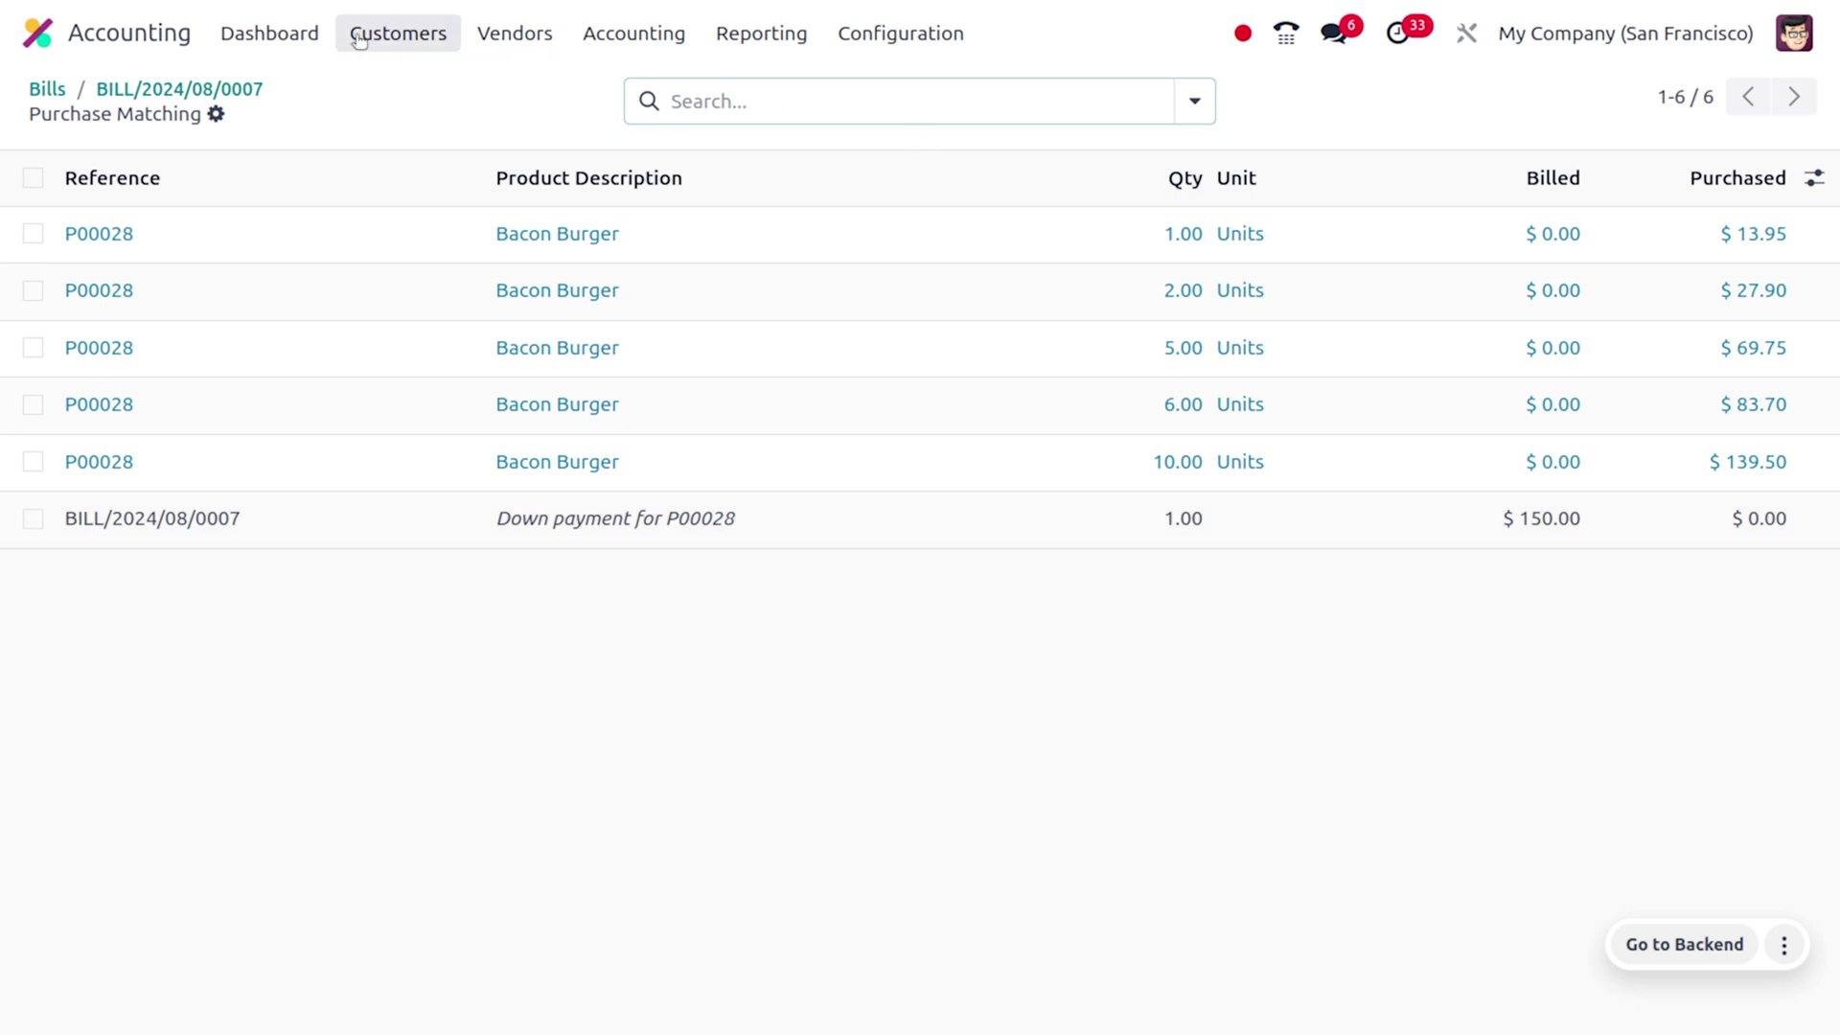
pyautogui.click(192, 90)
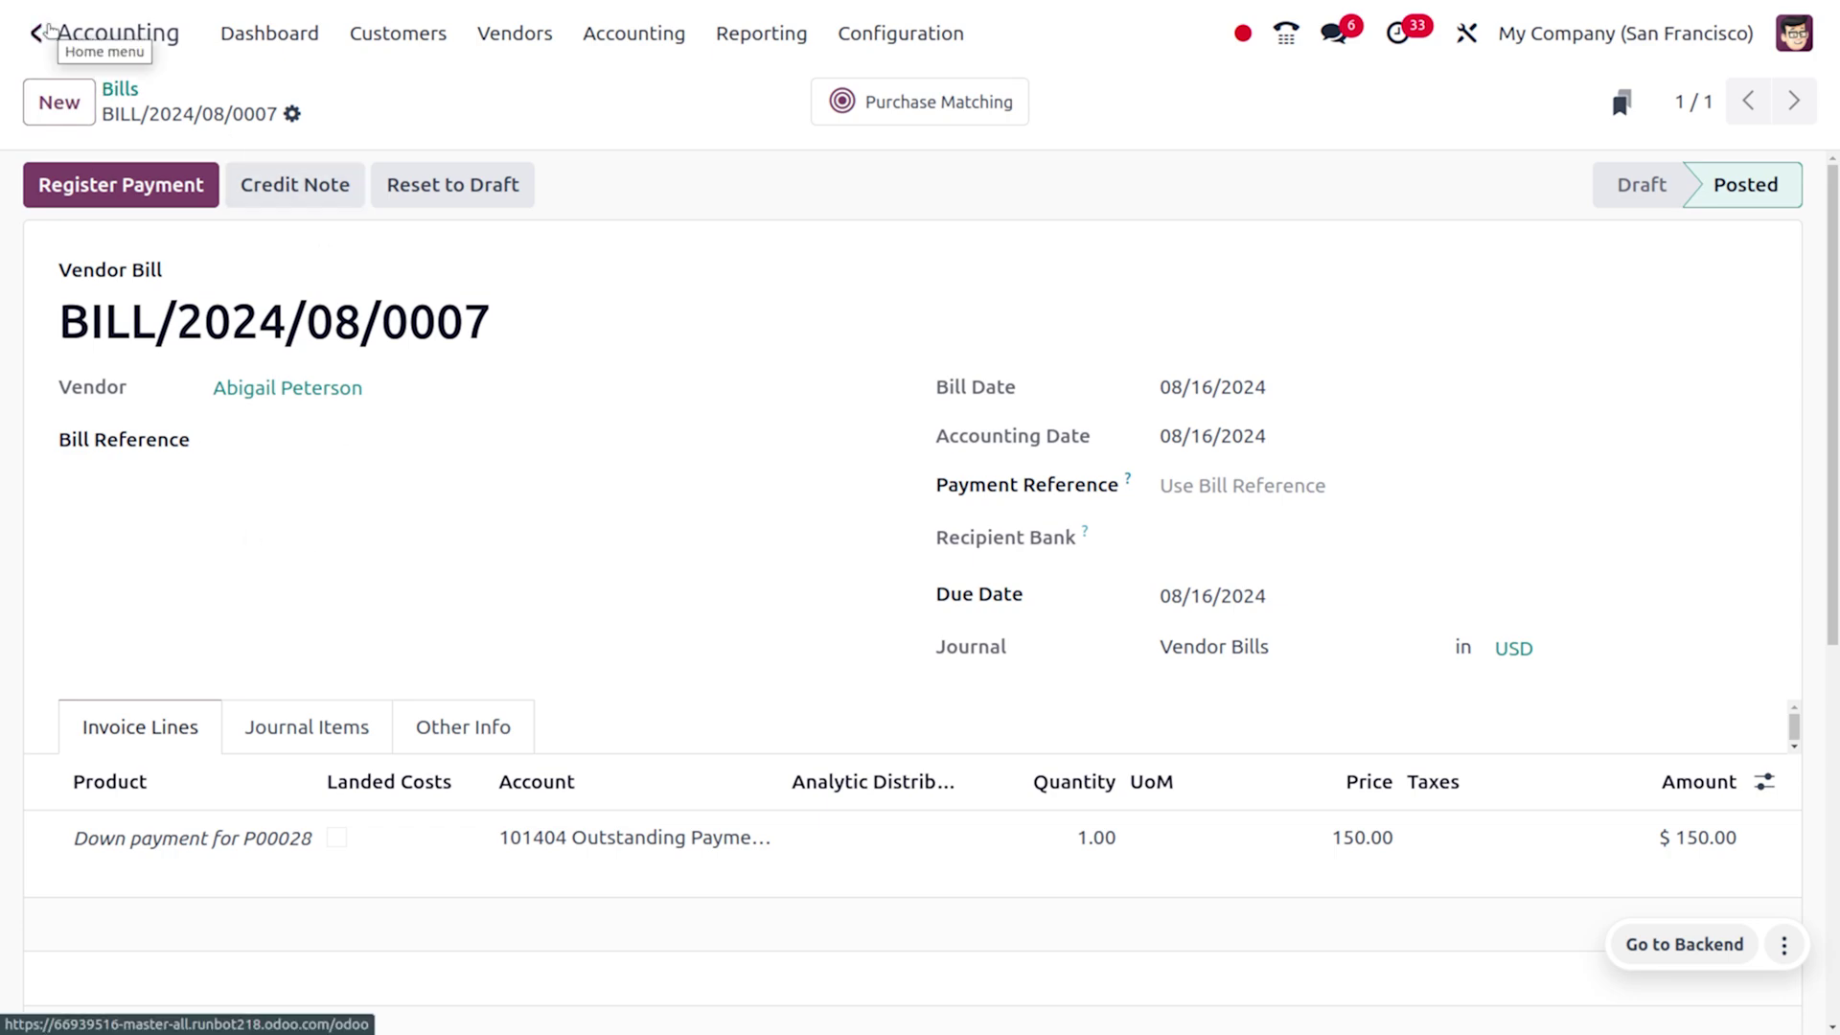
# Open bill matching for purchase order P00028 in the Purchase app.
pyautogui.click(49, 31)
pyautogui.write('pu')
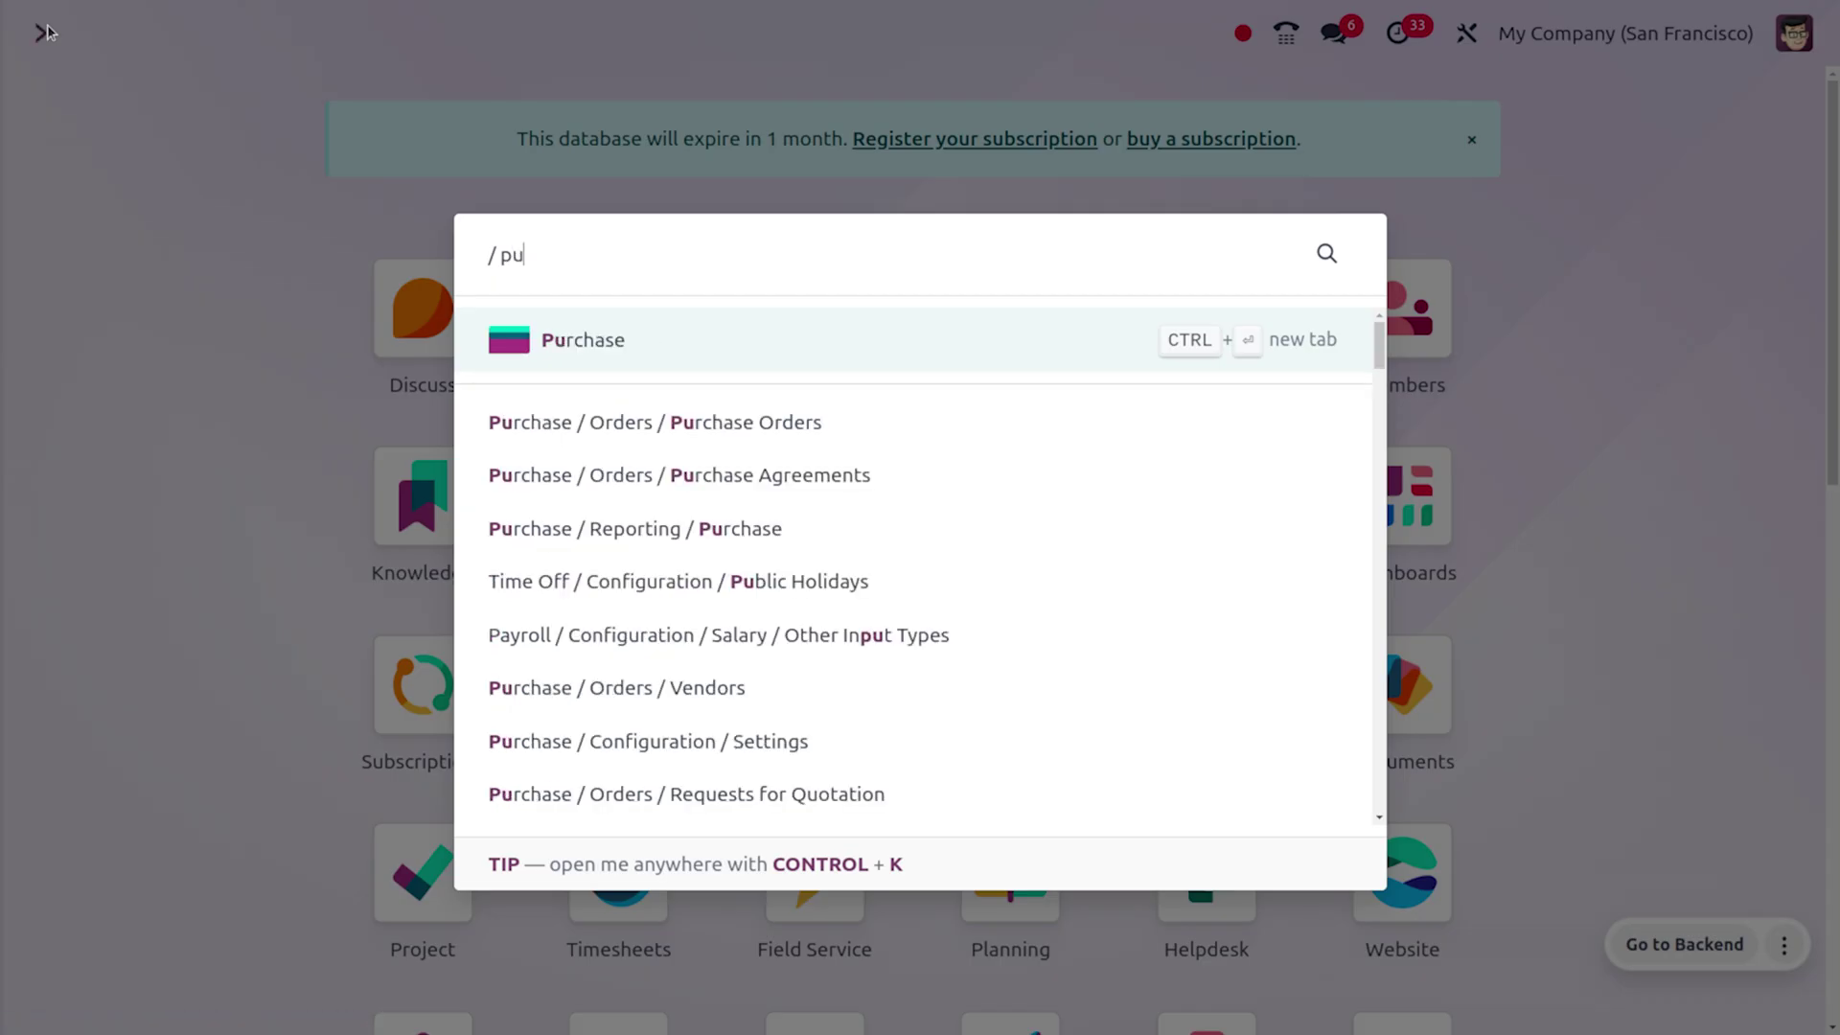
pyautogui.press('Return')
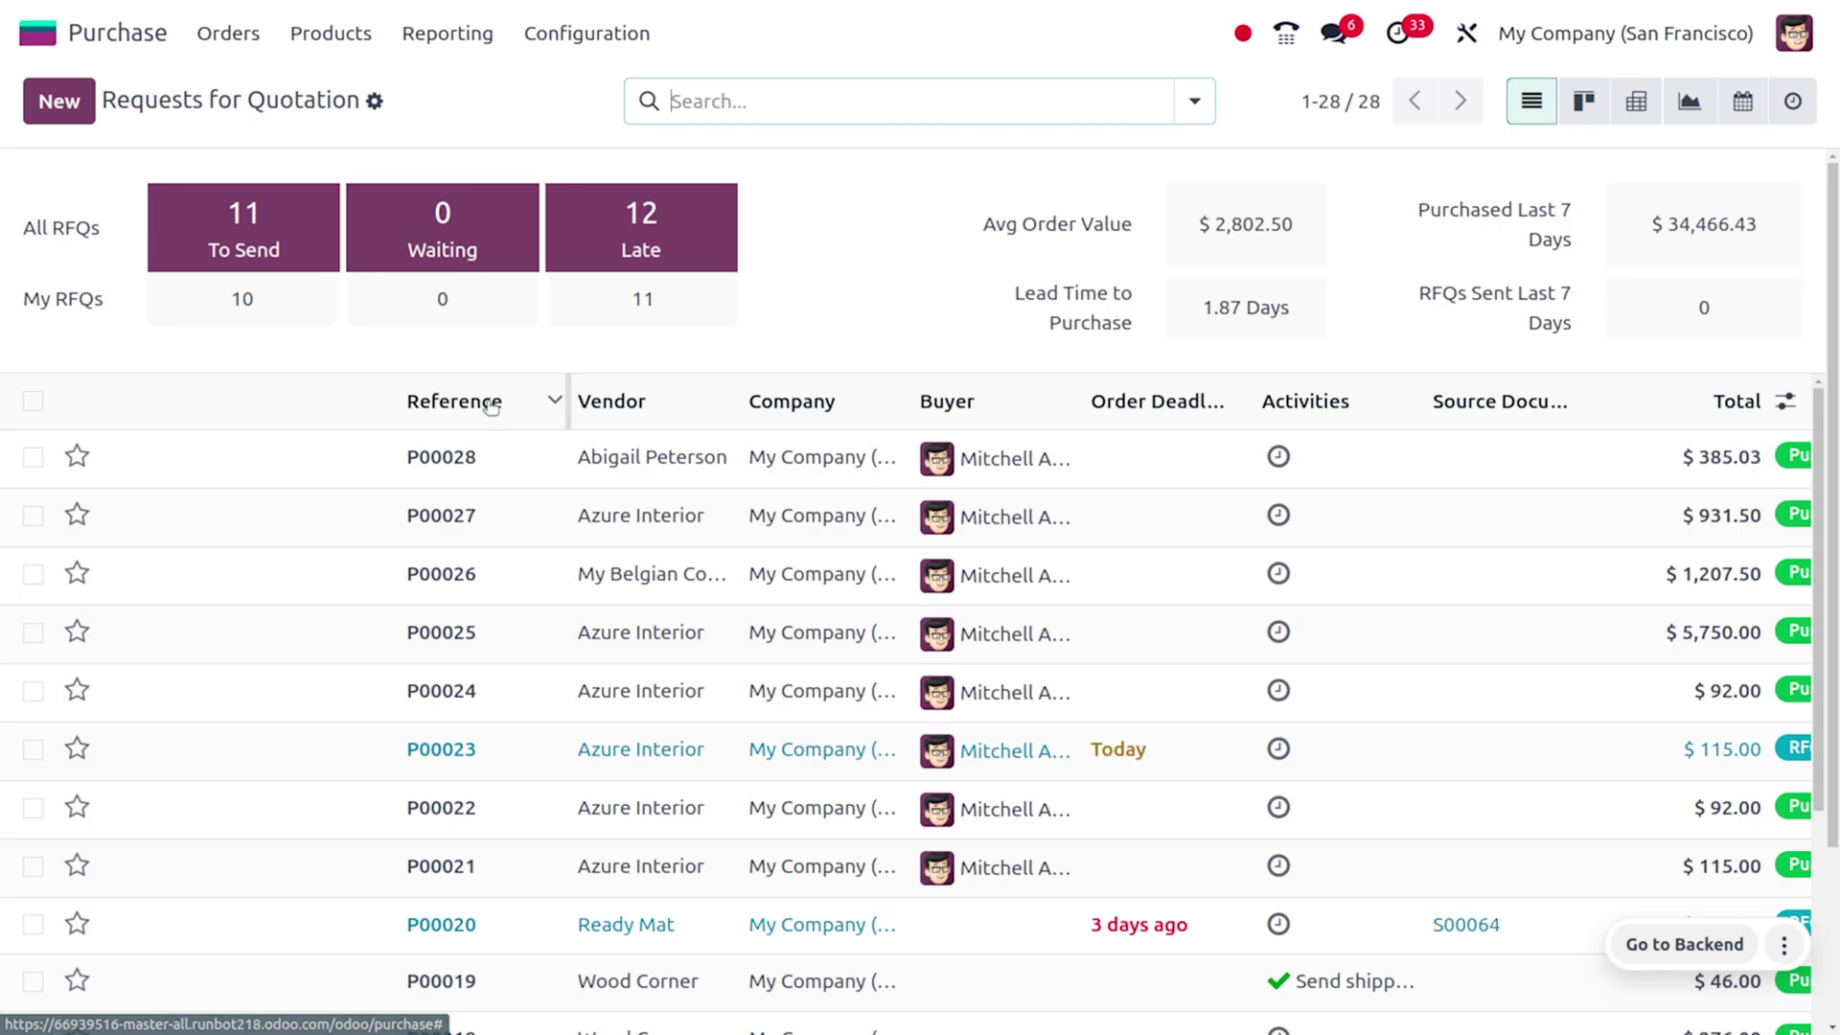
pyautogui.click(615, 459)
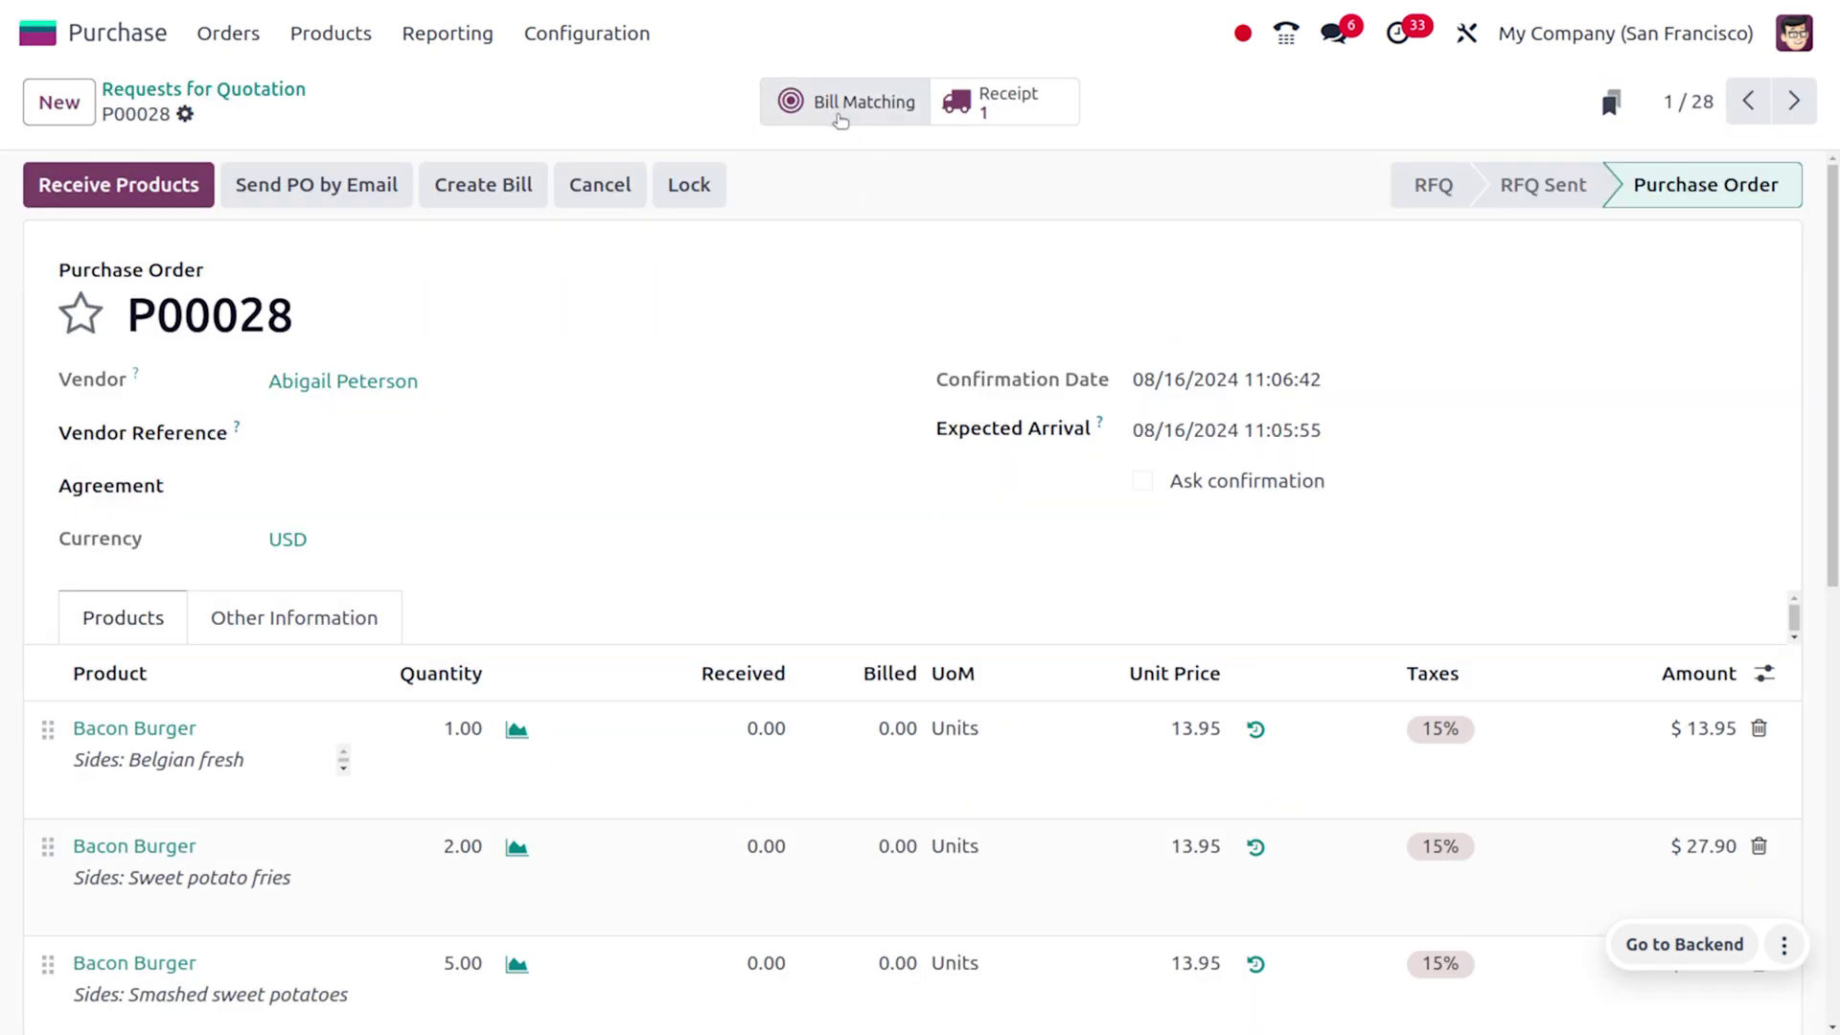
pyautogui.click(841, 120)
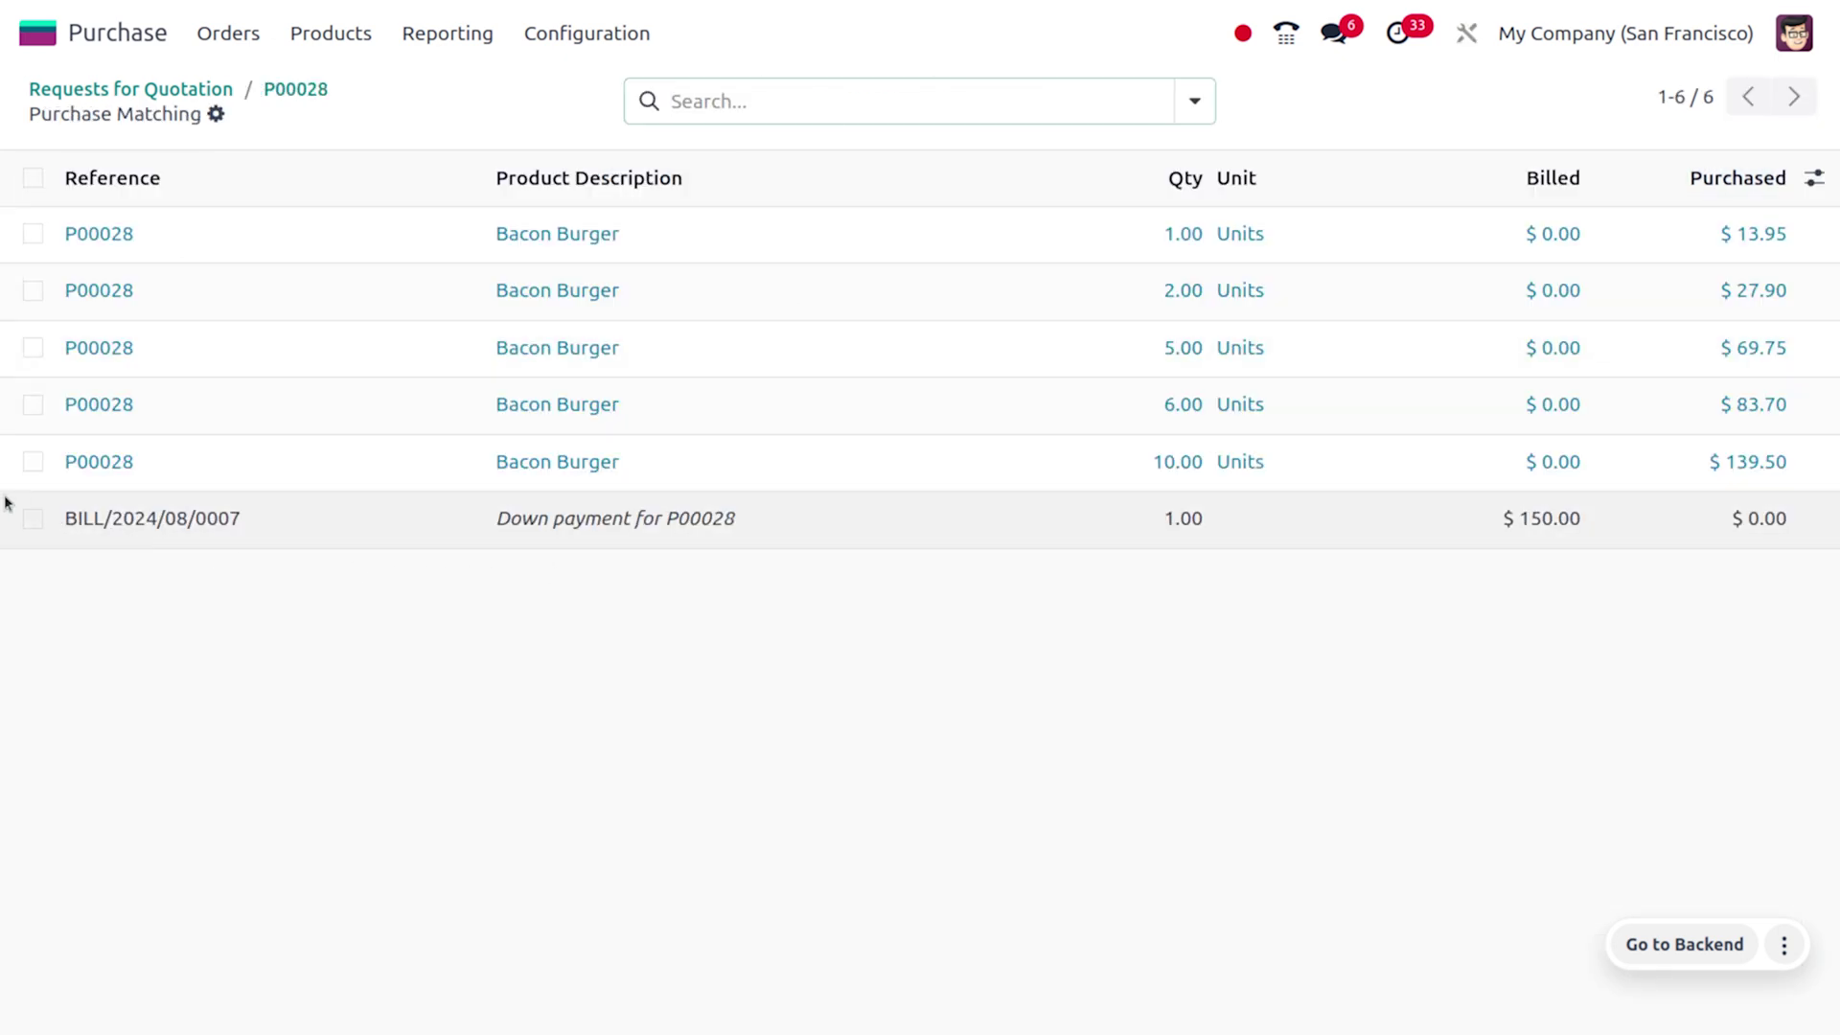
# Attach BILL/2024/08/0007 to P00028 as its down payment.
pyautogui.click(35, 525)
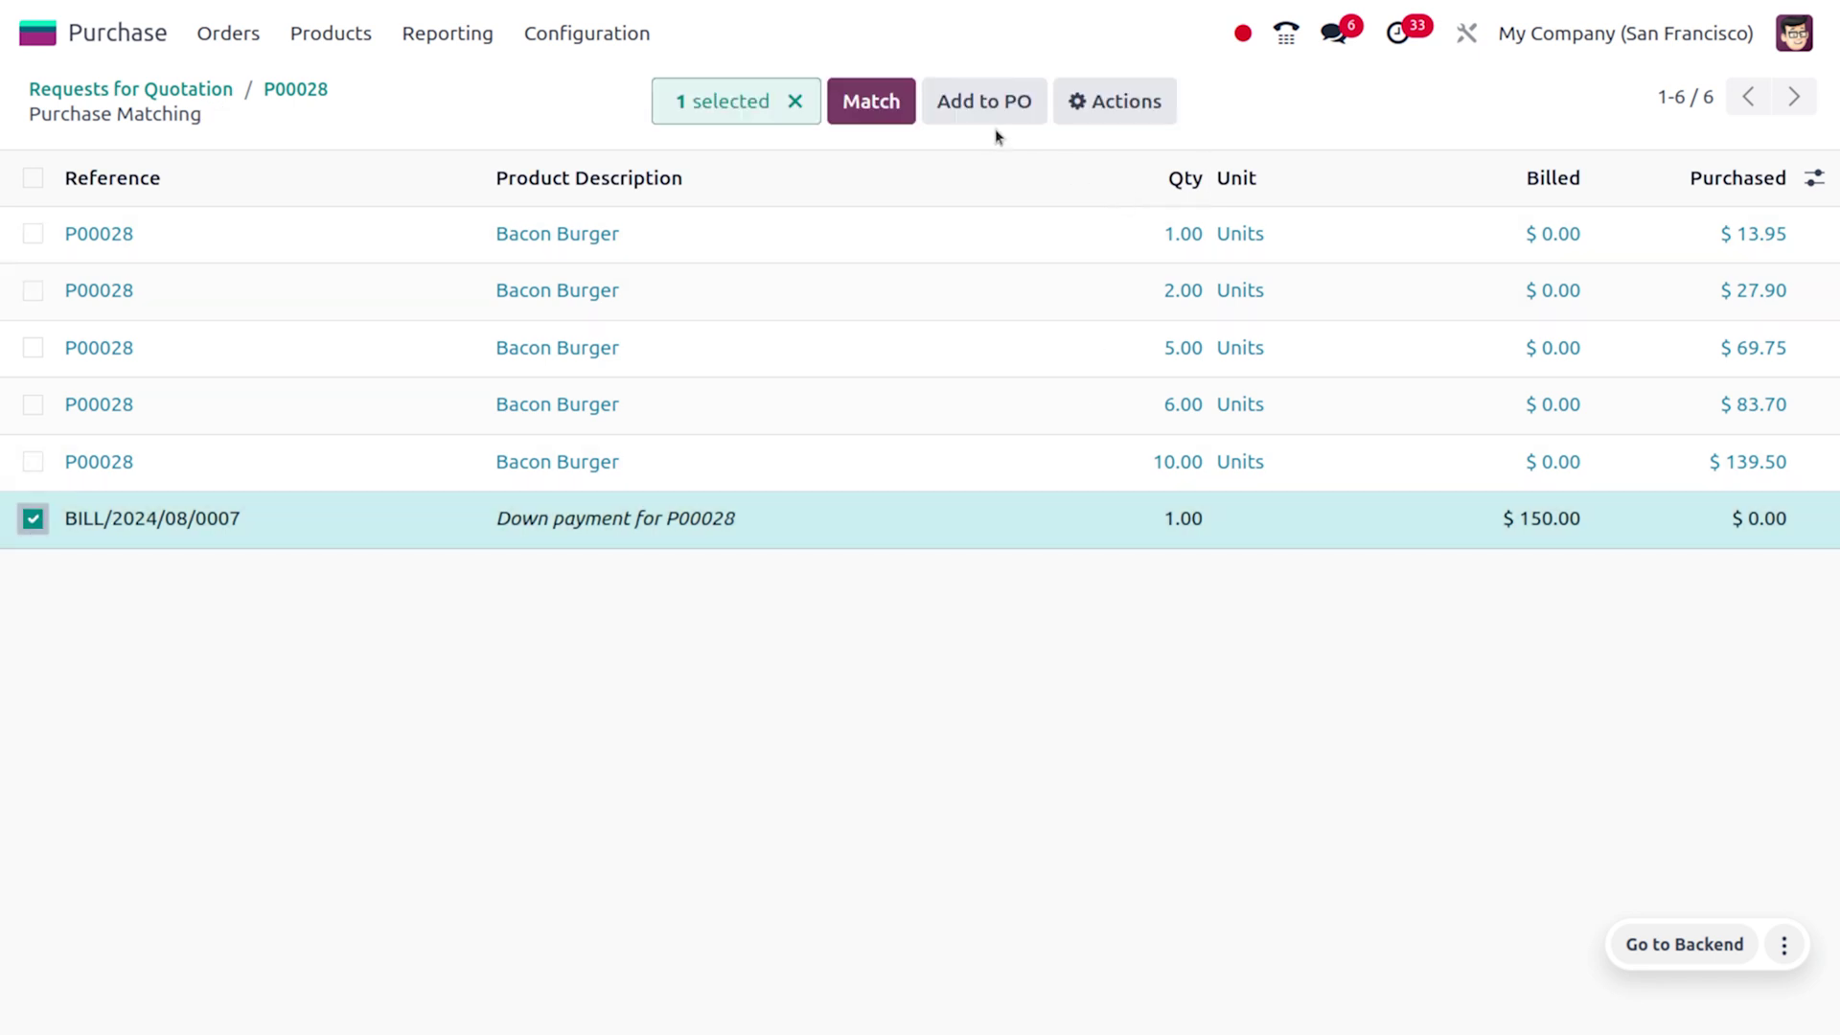
pyautogui.click(986, 102)
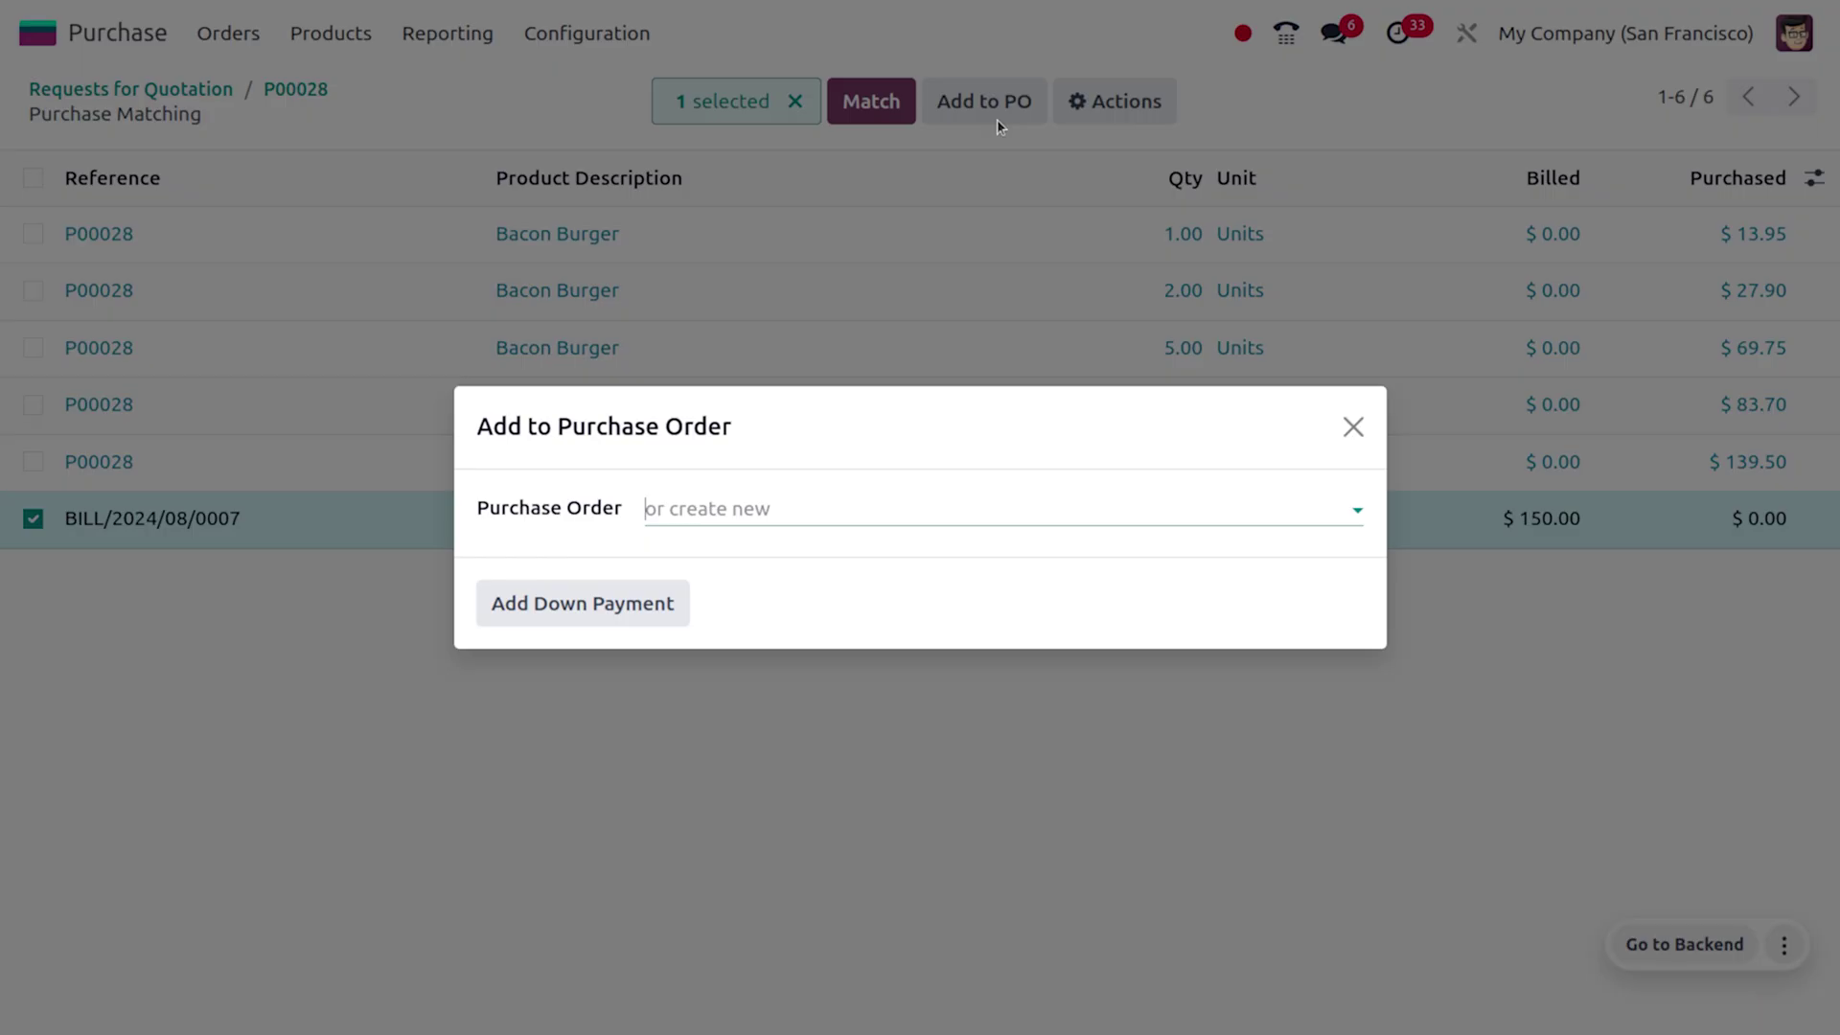
pyautogui.click(737, 517)
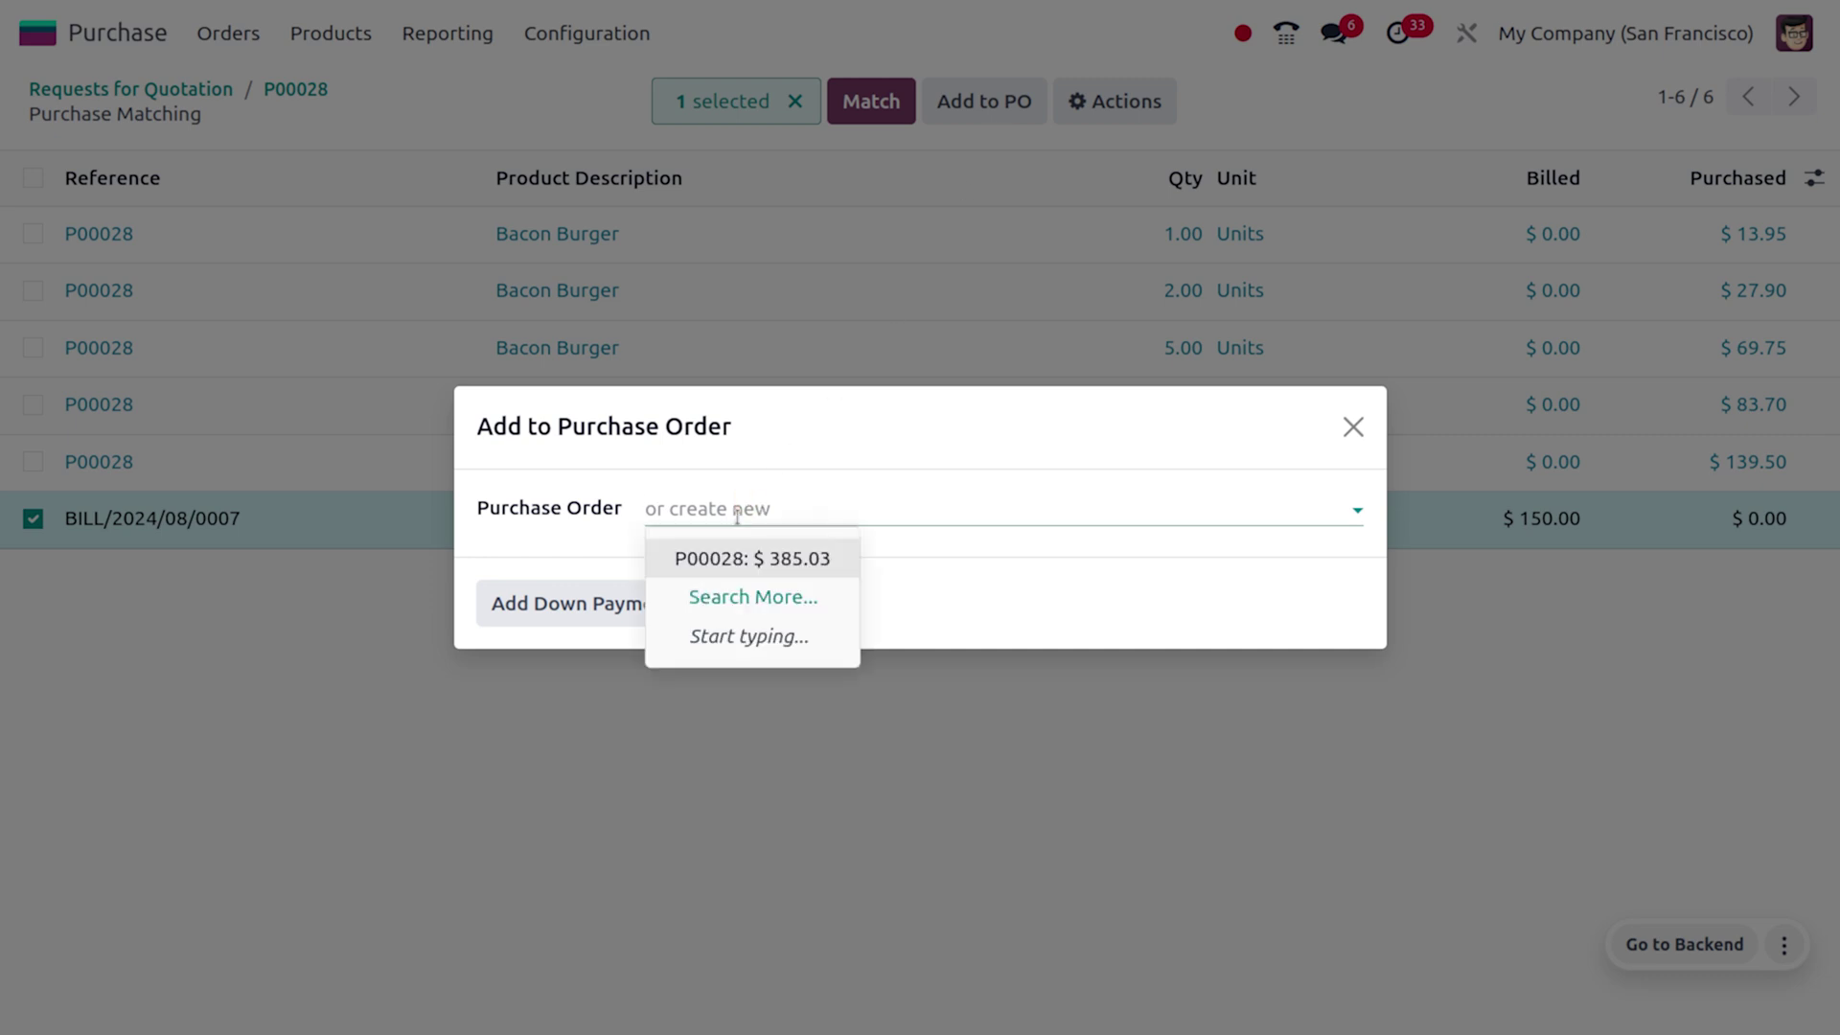
pyautogui.click(754, 559)
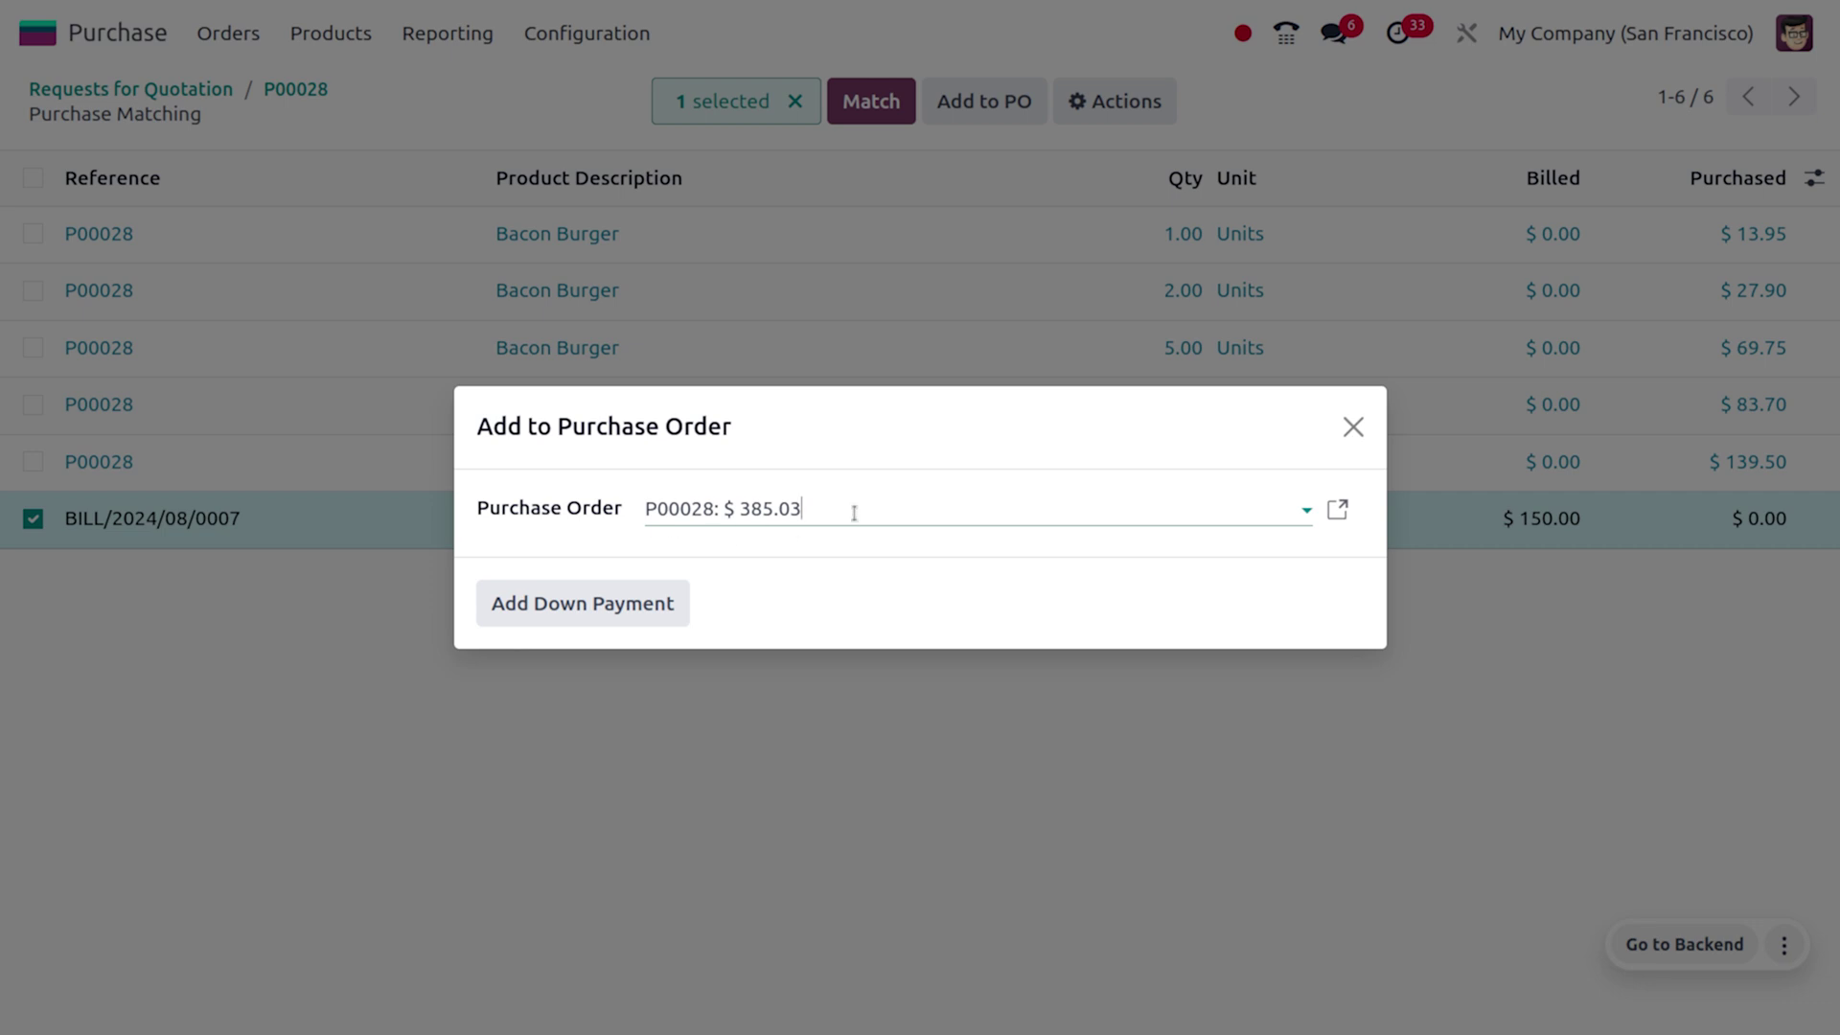
pyautogui.click(600, 595)
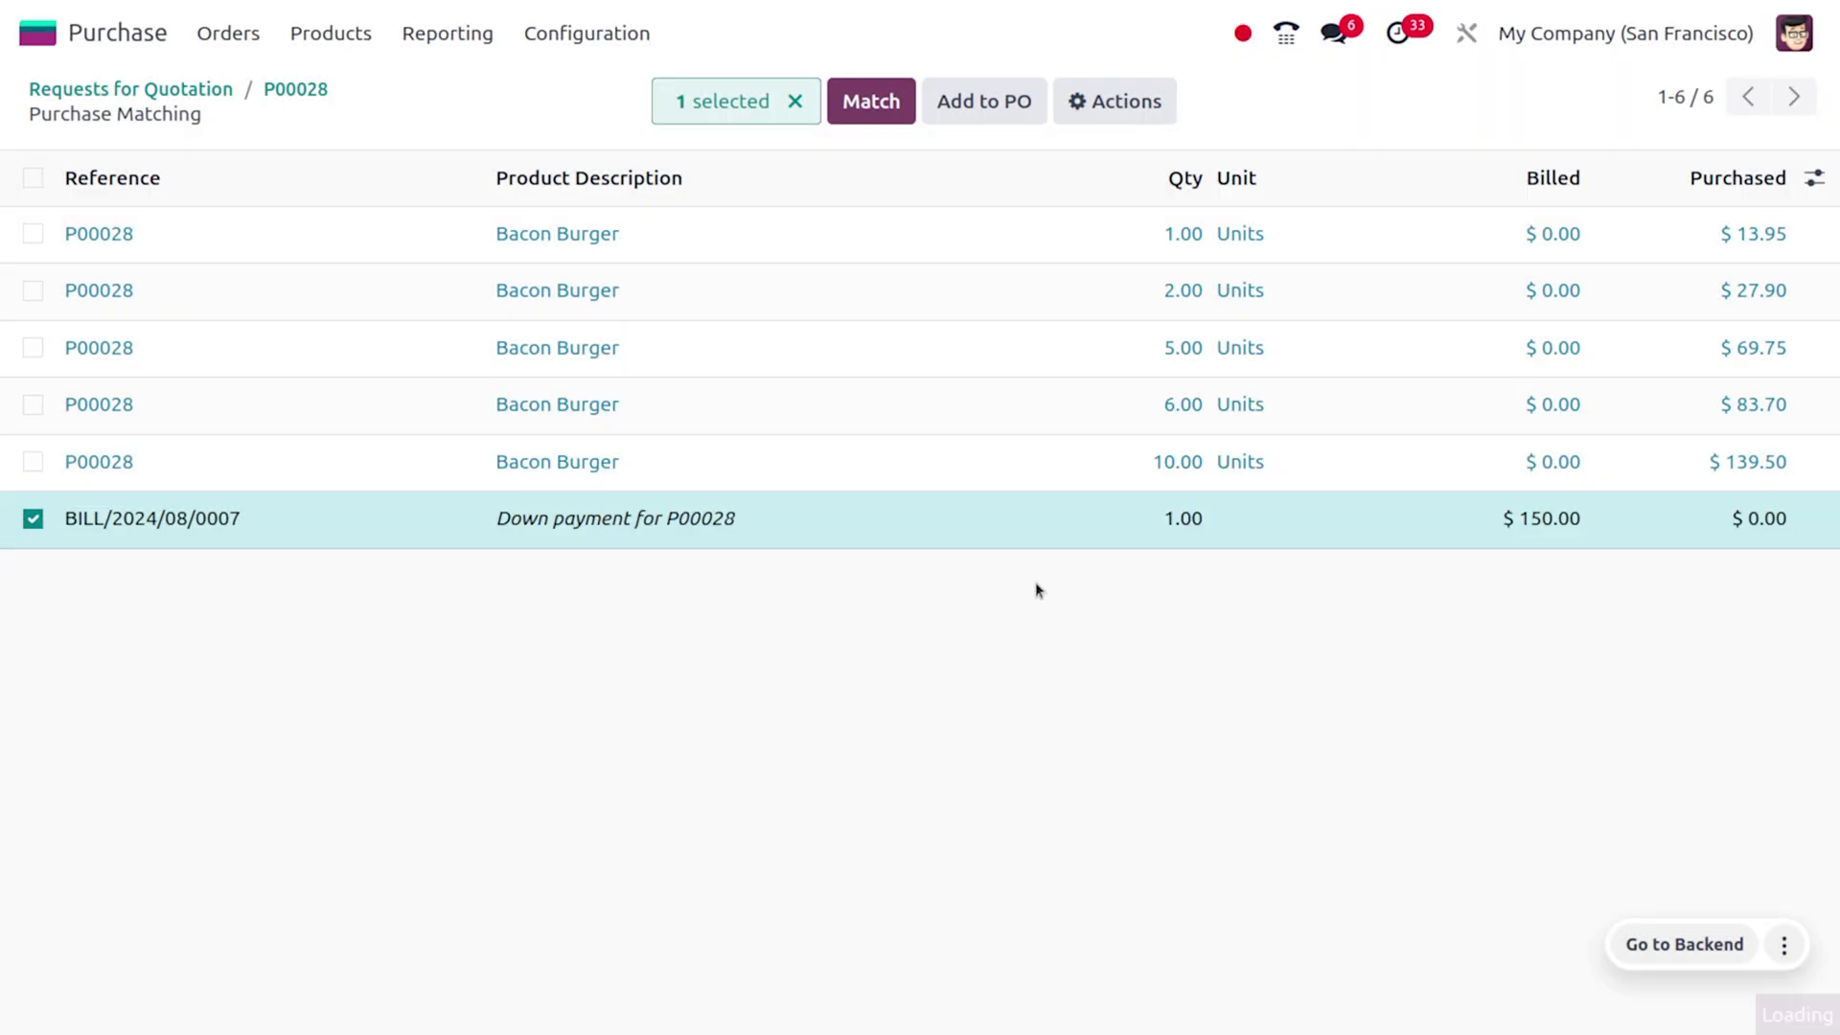
# Receive all P00028 products and create the vendor bill from the purchase order.
pyautogui.scroll(-7, 764, 673)
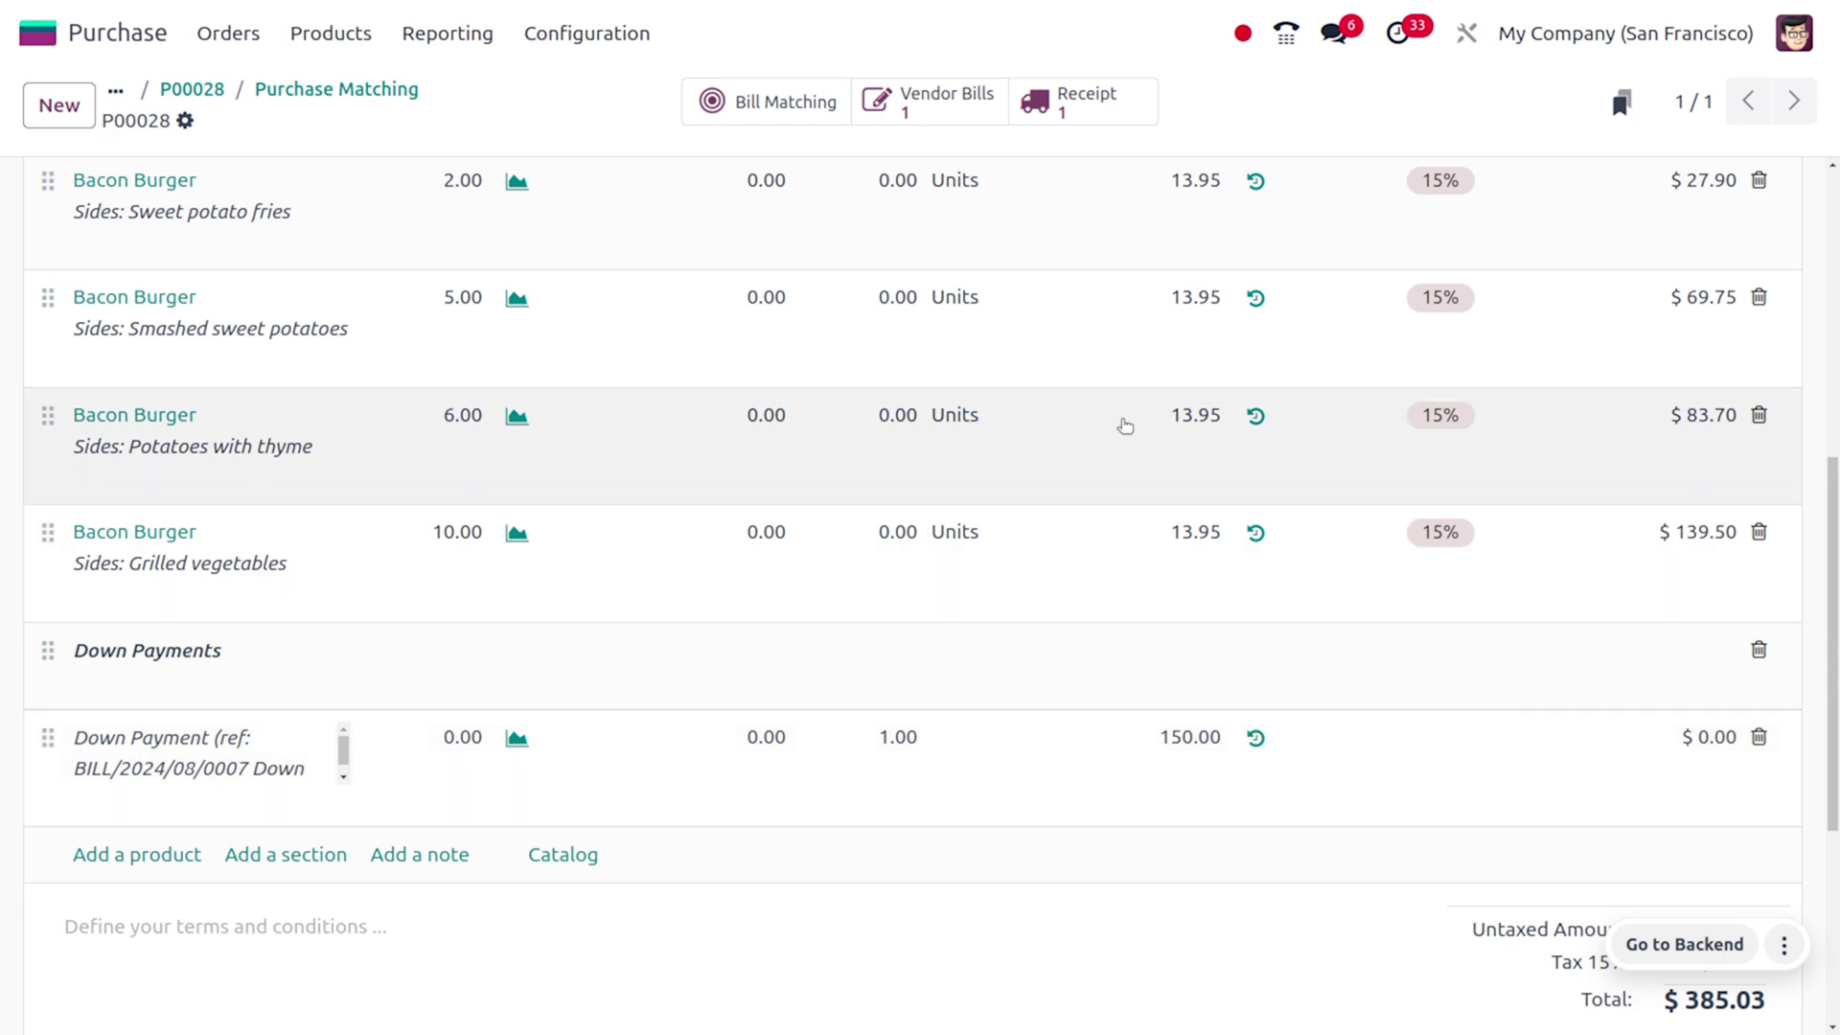
pyautogui.scroll(7, 1121, 423)
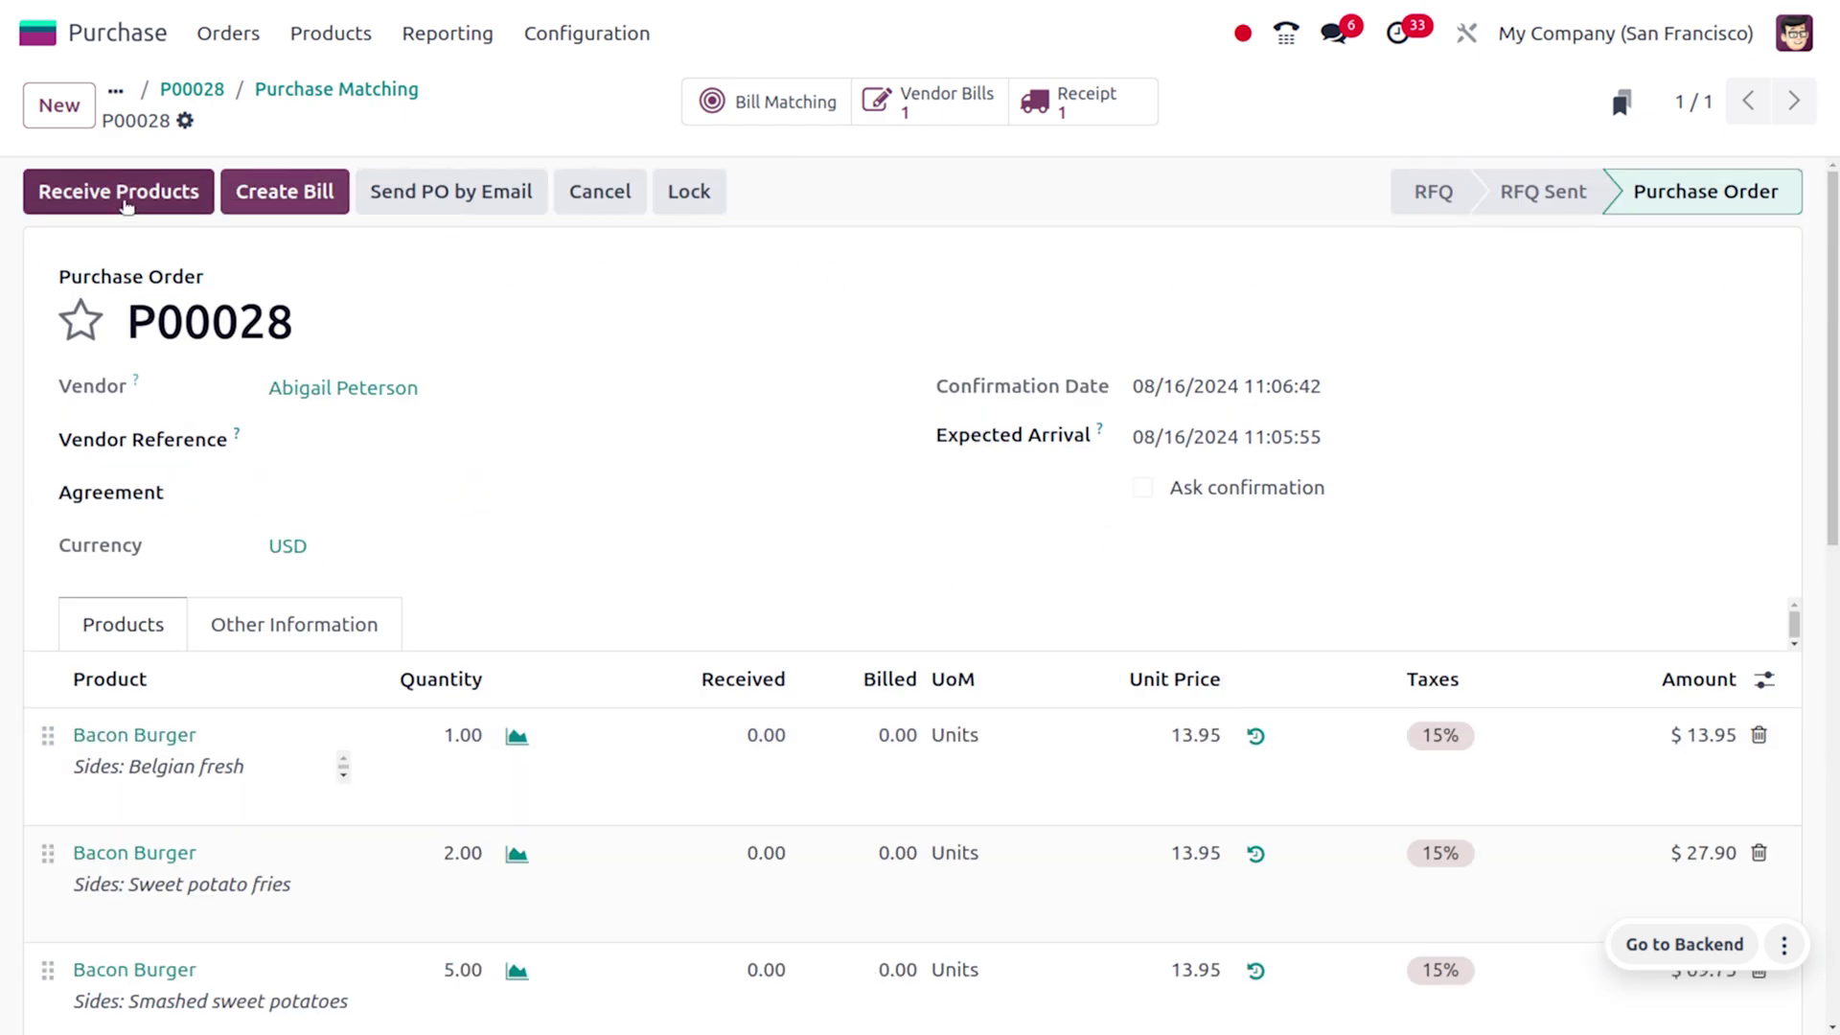
pyautogui.click(126, 207)
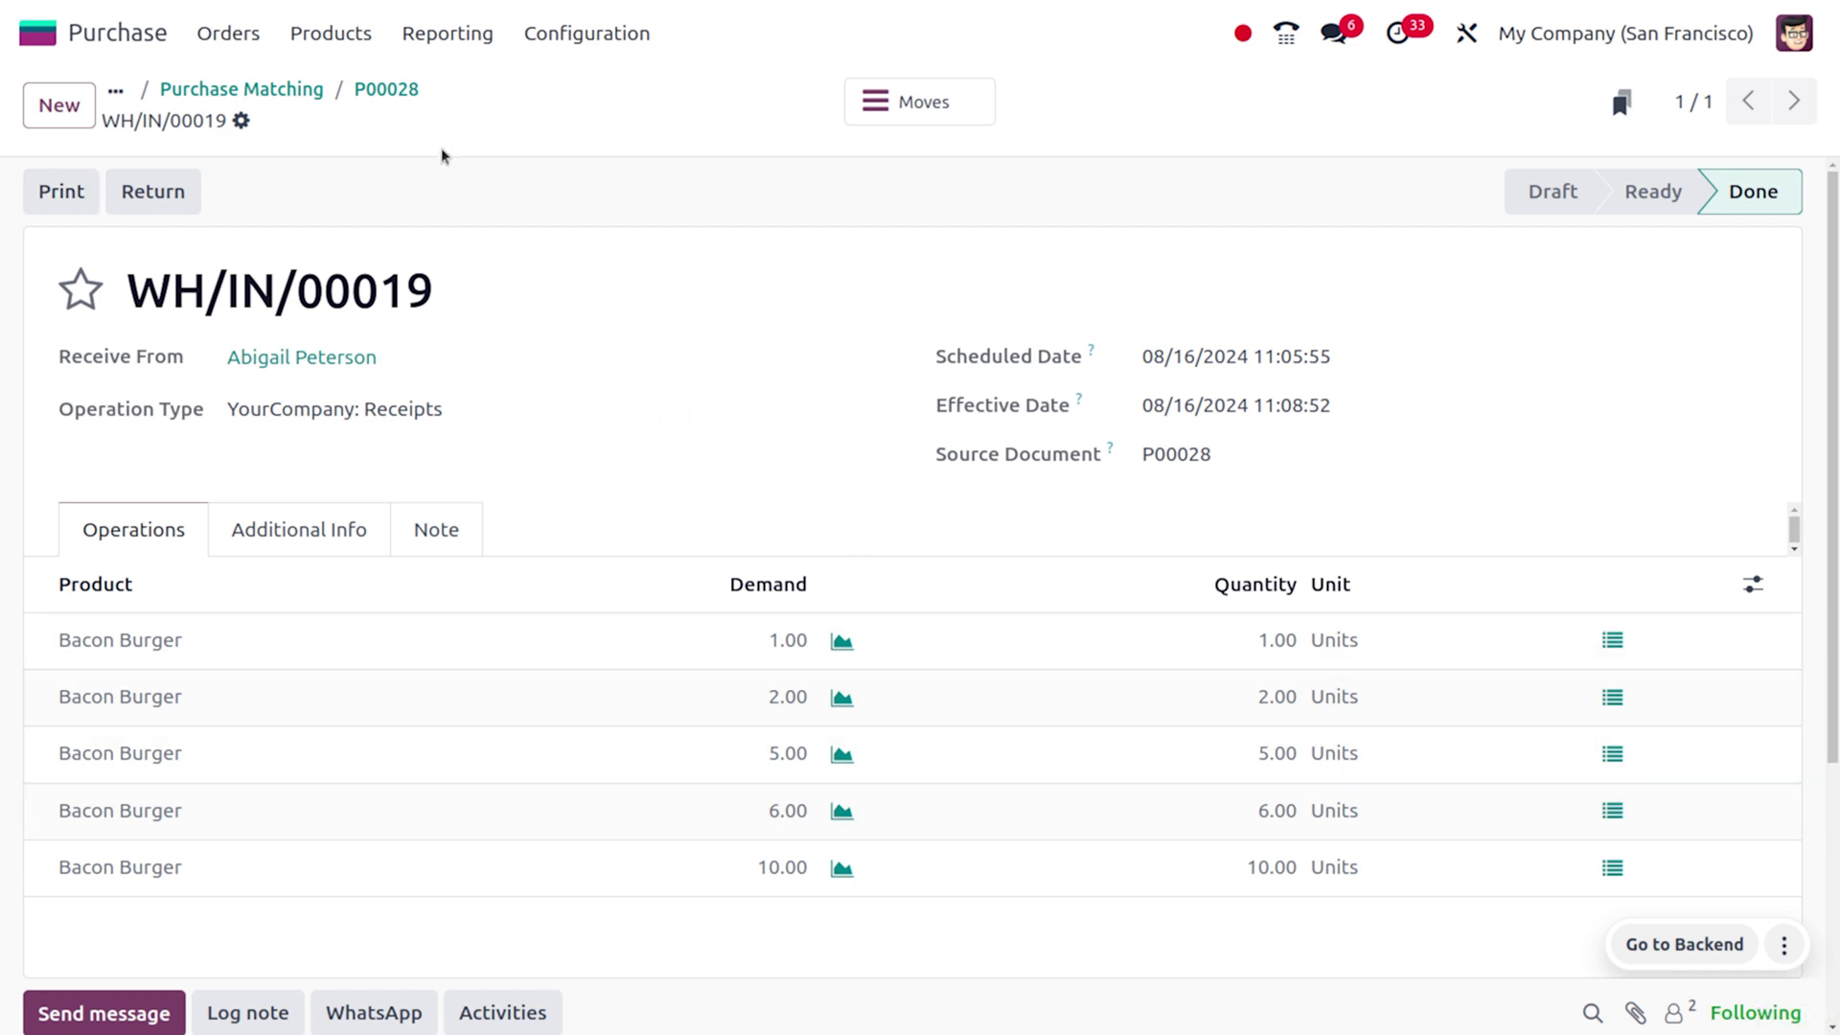
pyautogui.click(383, 89)
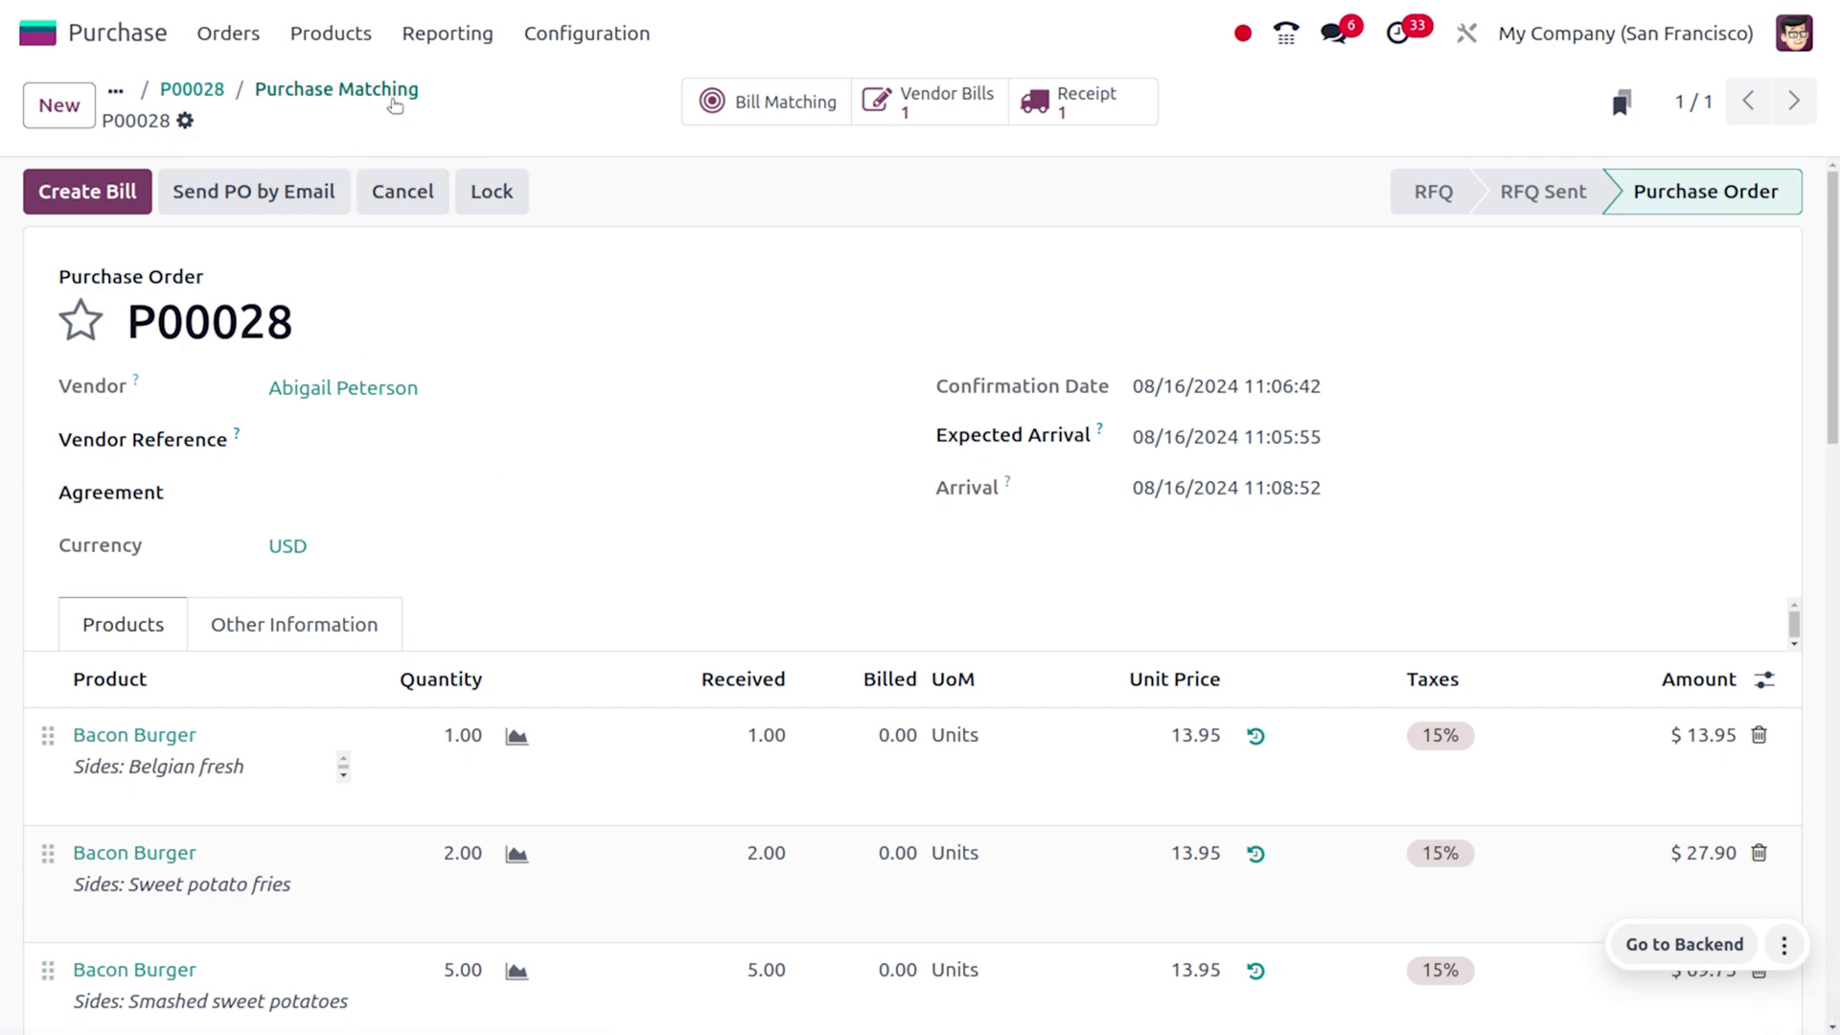
pyautogui.click(122, 196)
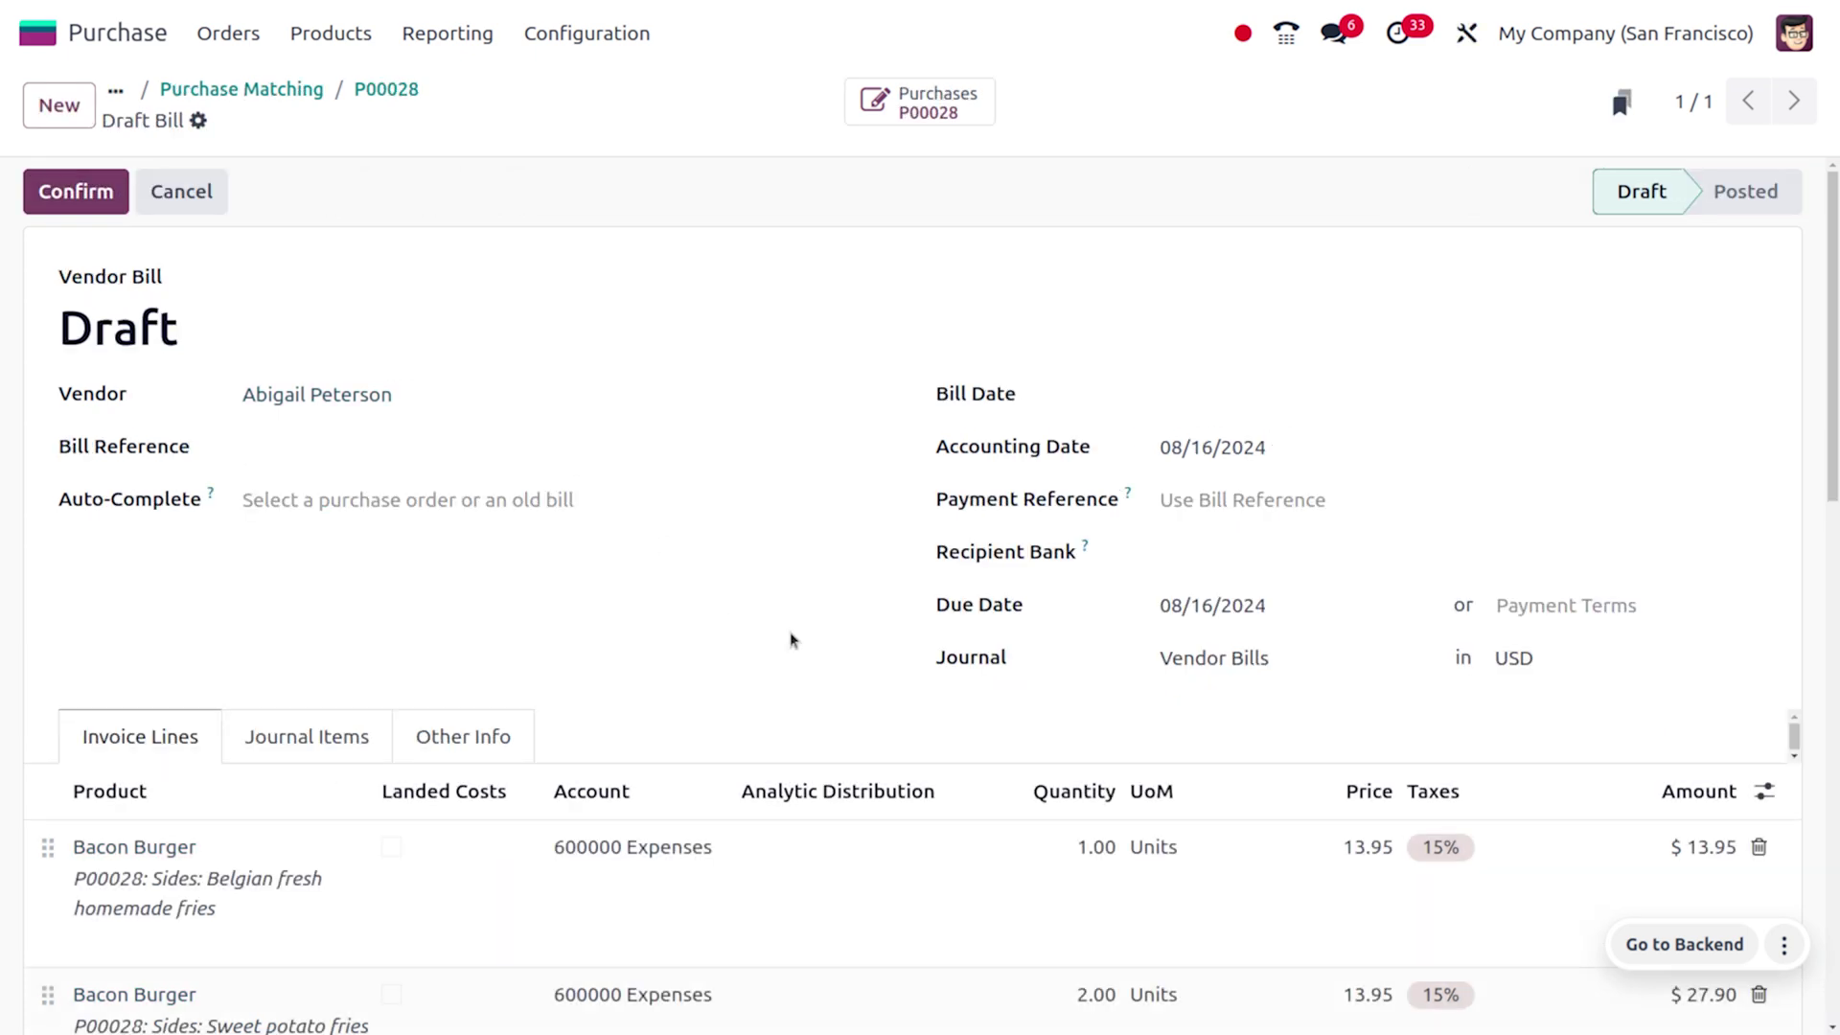
# Fill the draft bill's missing Bill Date with 08/16/2024.
pyautogui.scroll(-10, 792, 636)
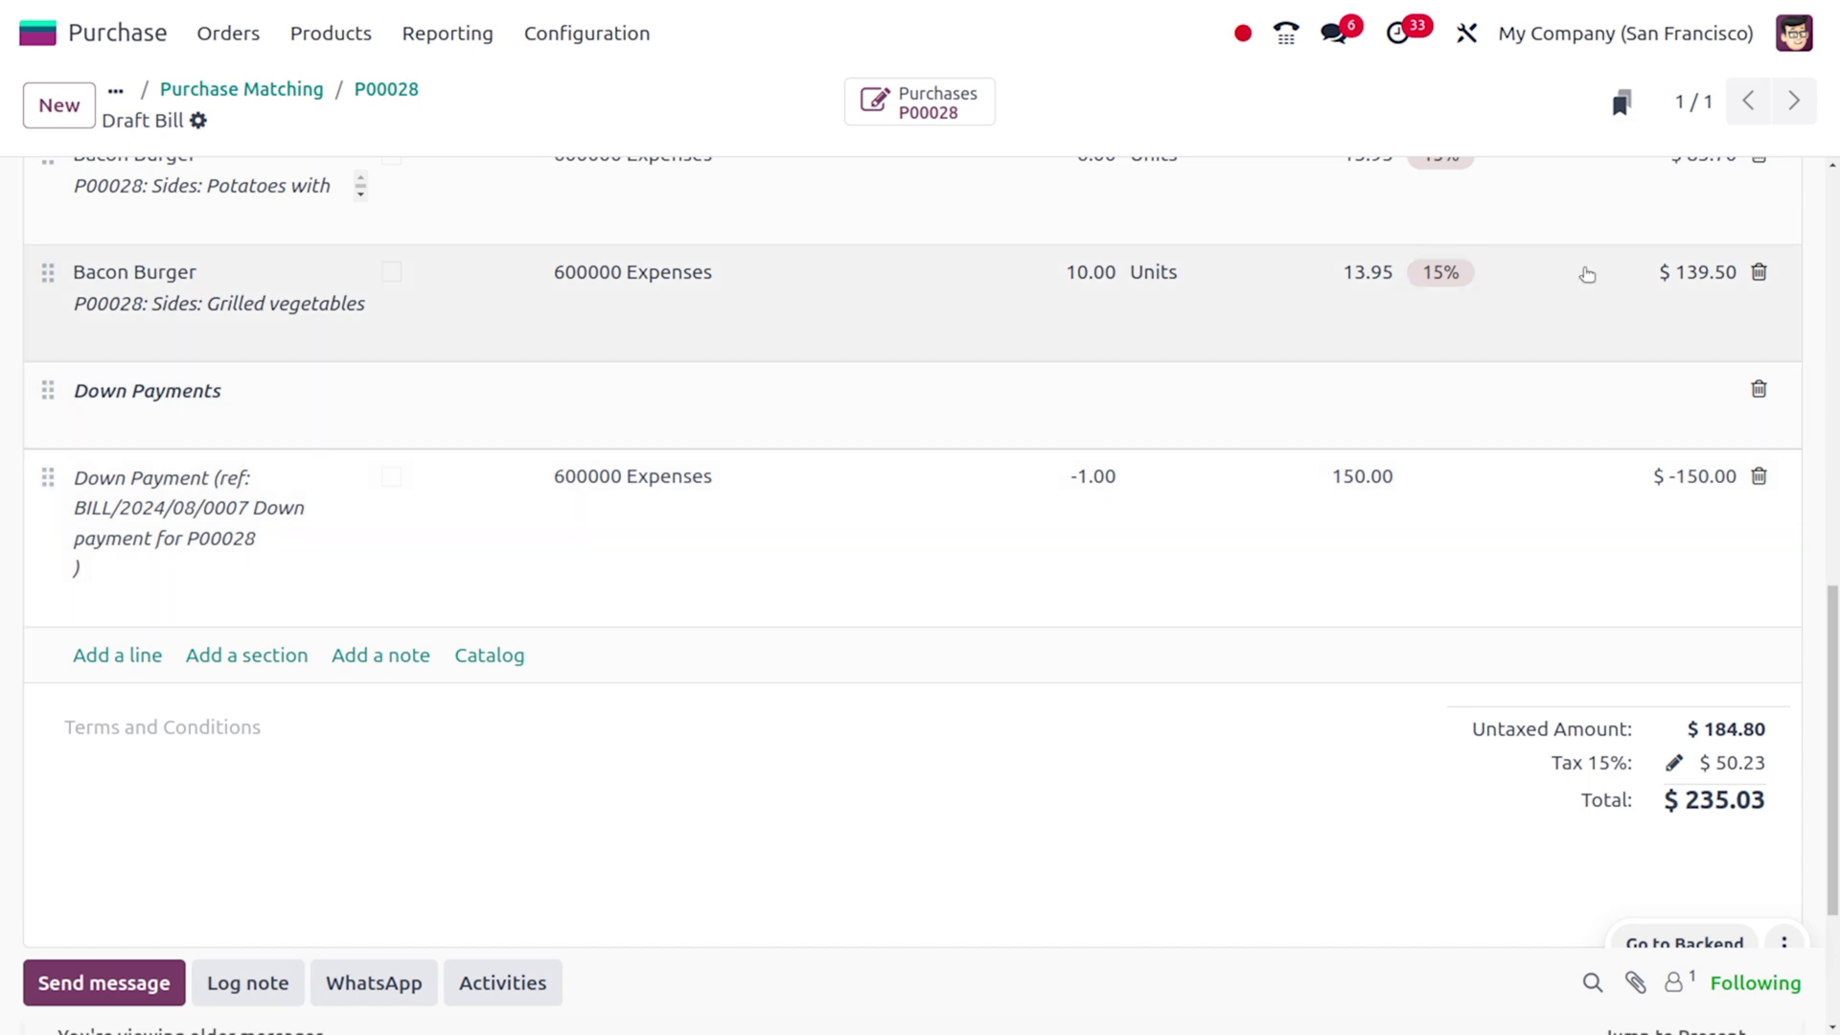
pyautogui.scroll(8, 1564, 254)
pyautogui.scroll(-7, 1564, 254)
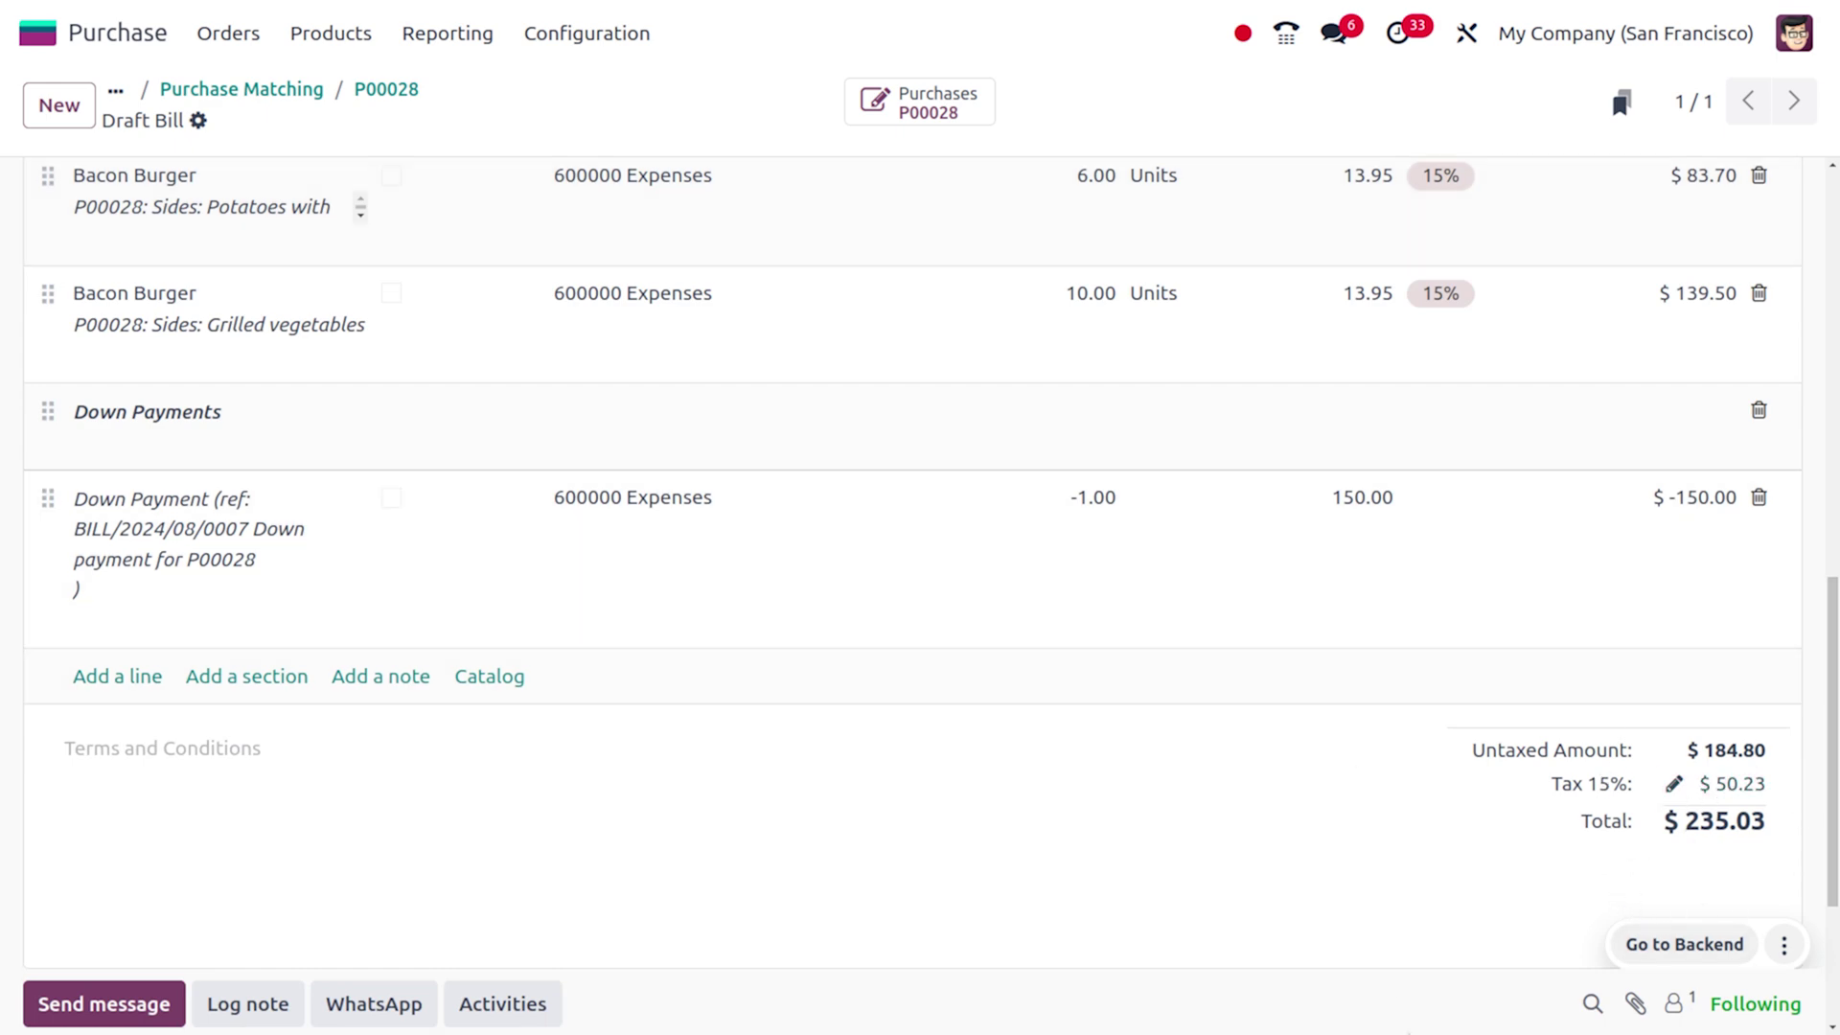
pyautogui.scroll(10, 968, 762)
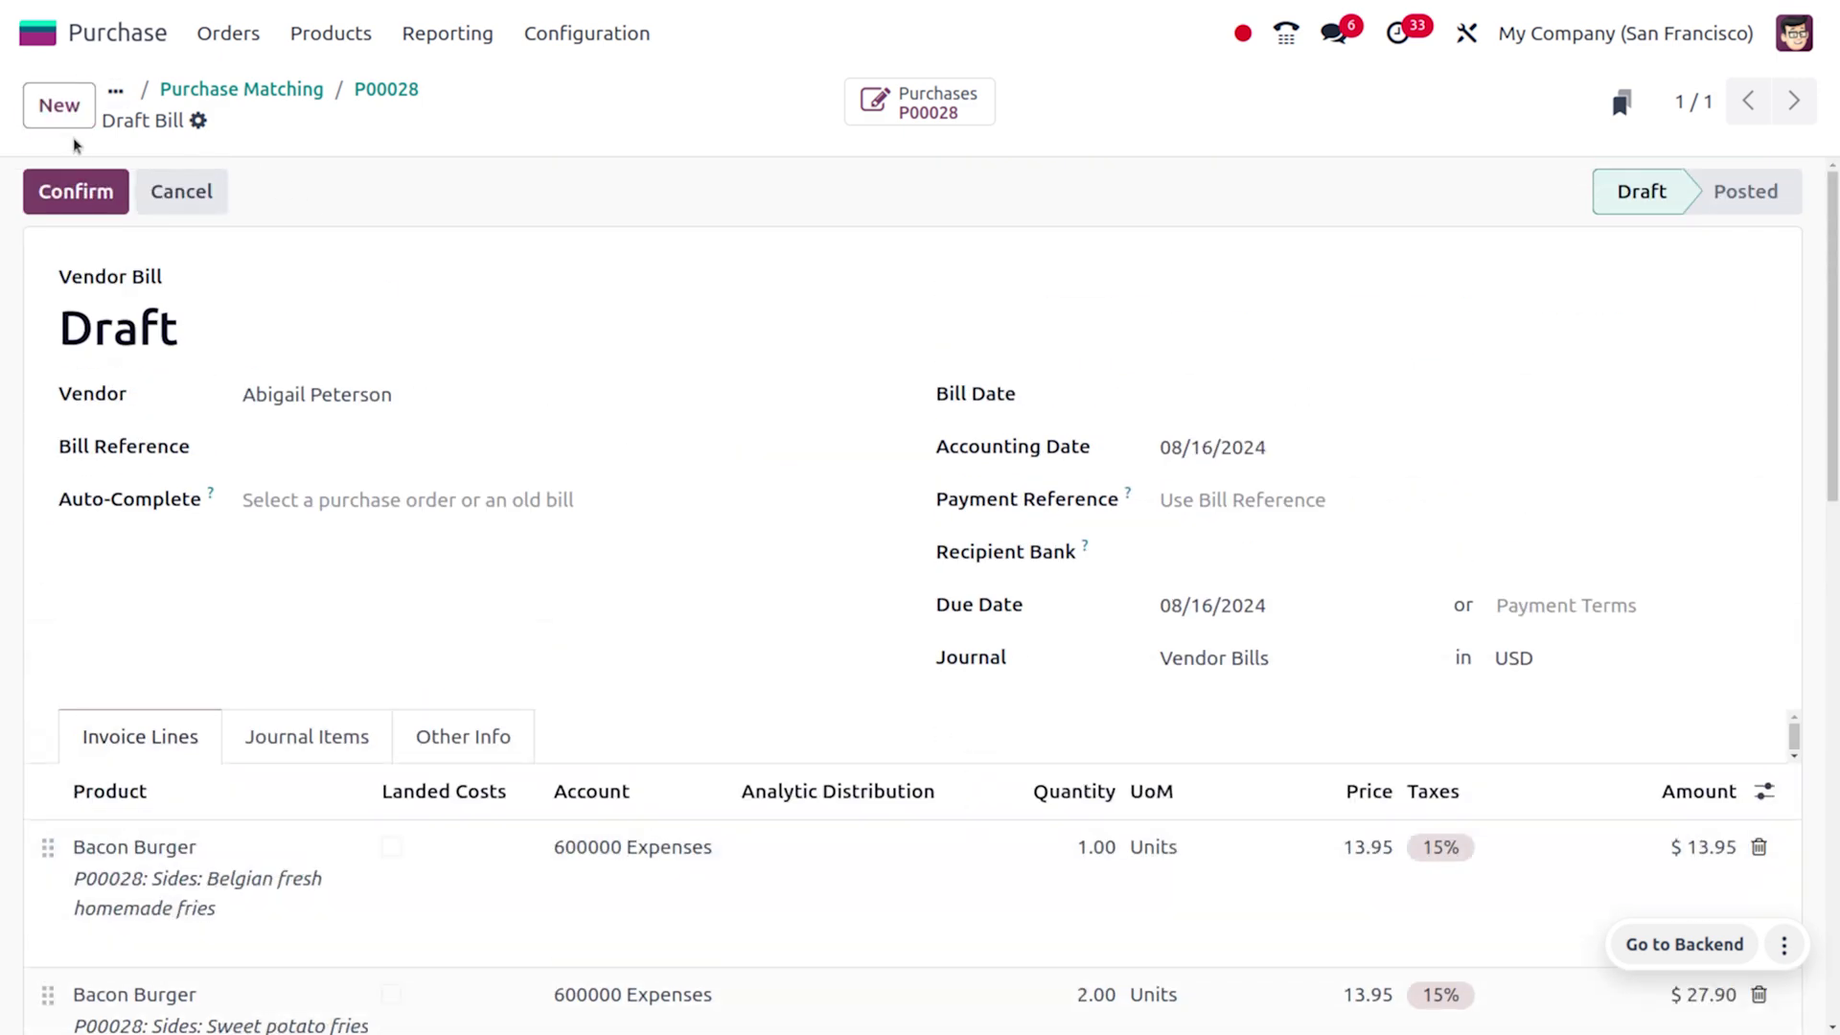
pyautogui.click(93, 187)
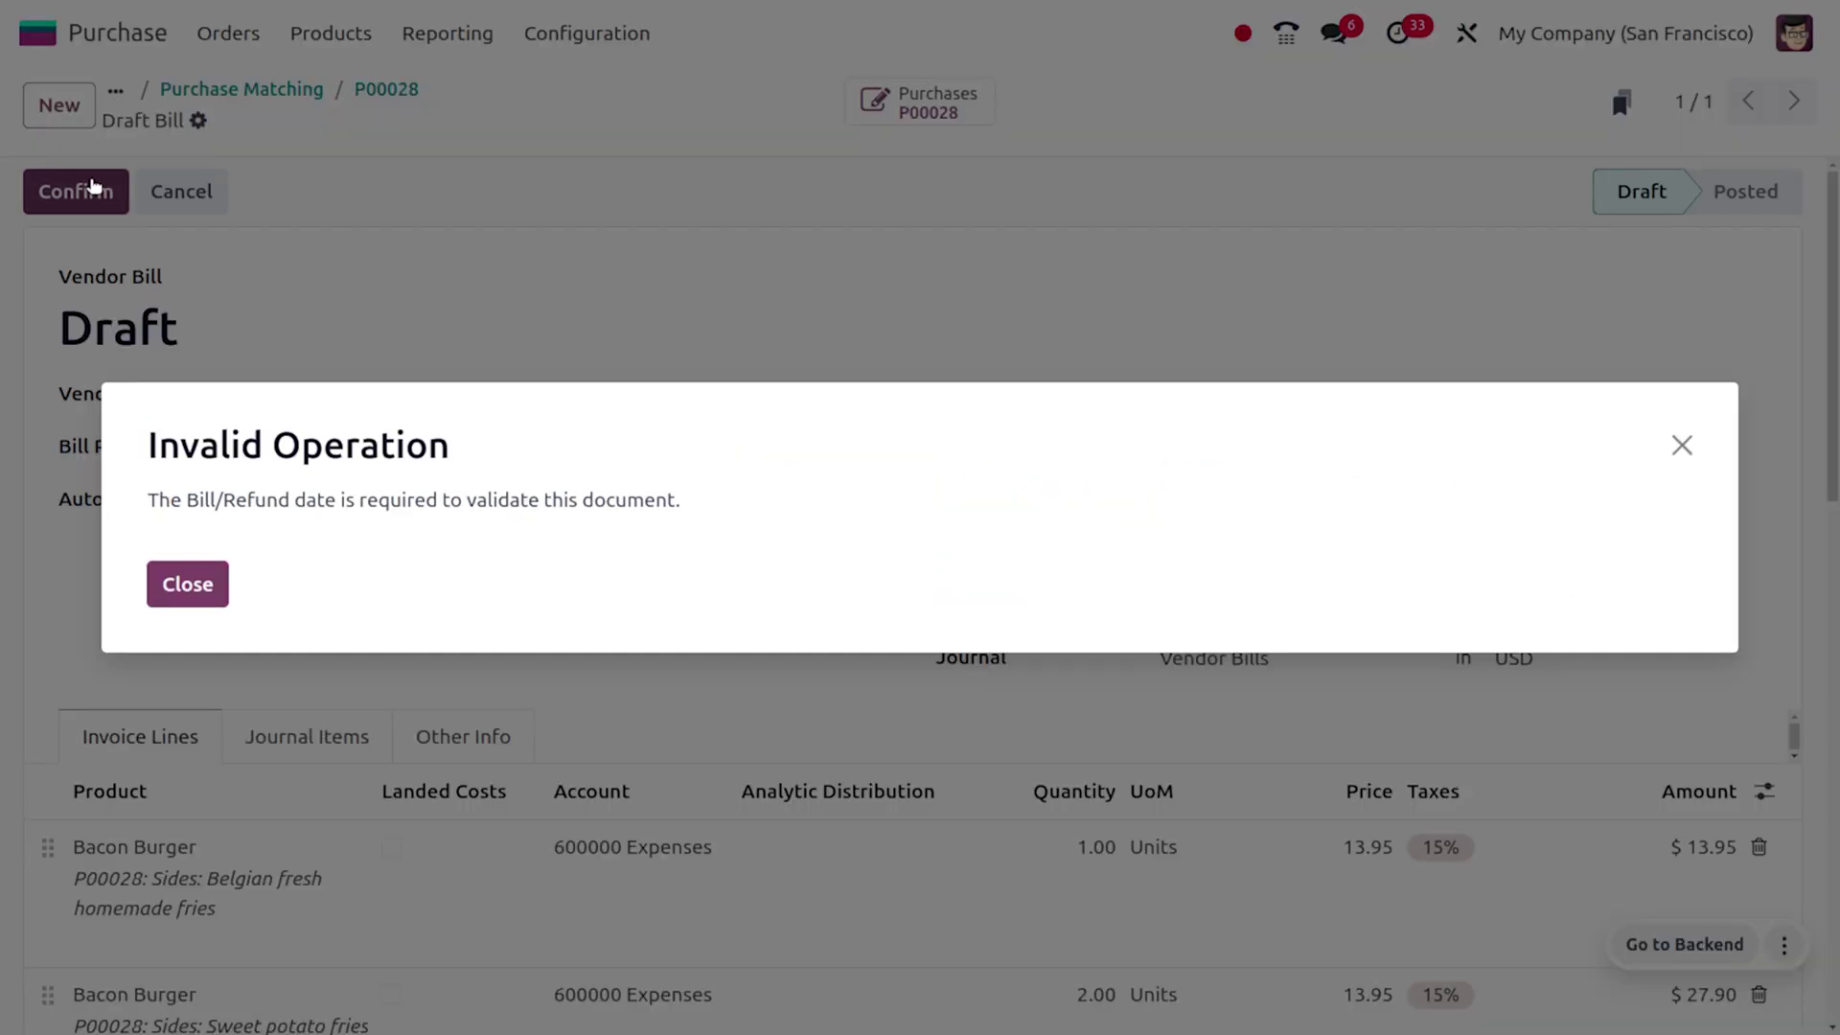
pyautogui.click(191, 585)
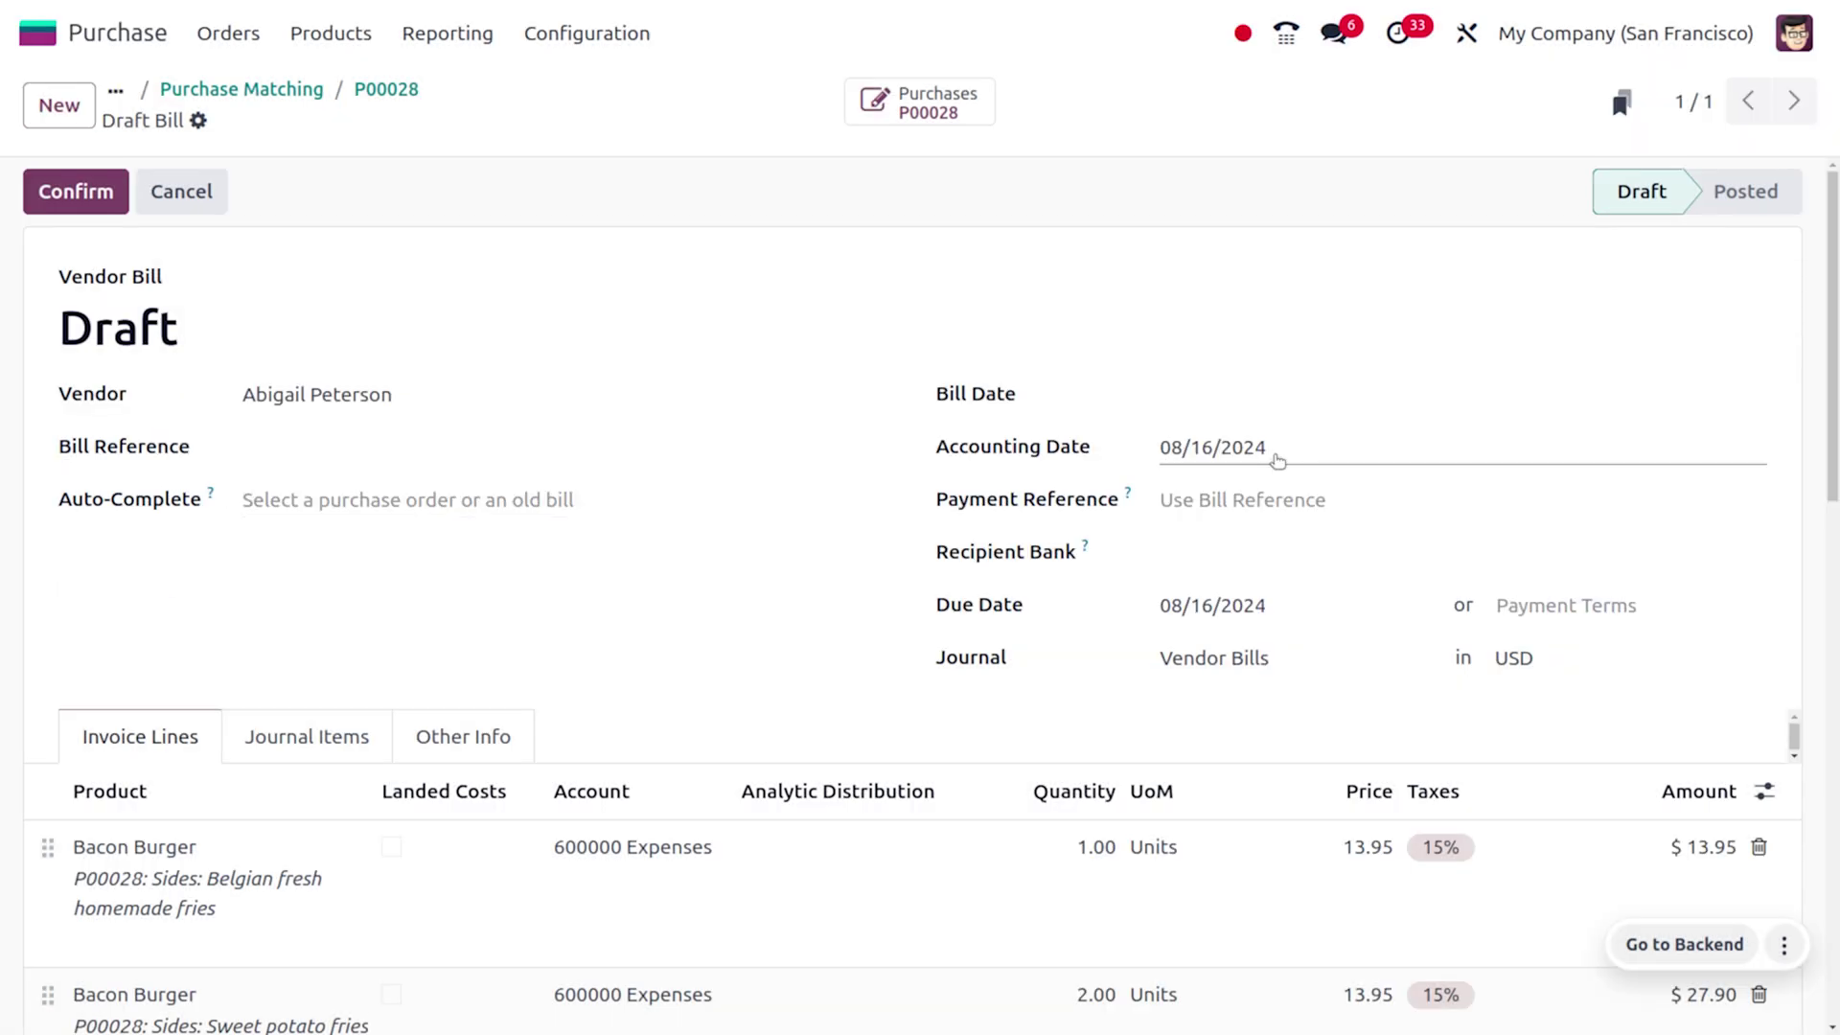
pyautogui.click(1284, 388)
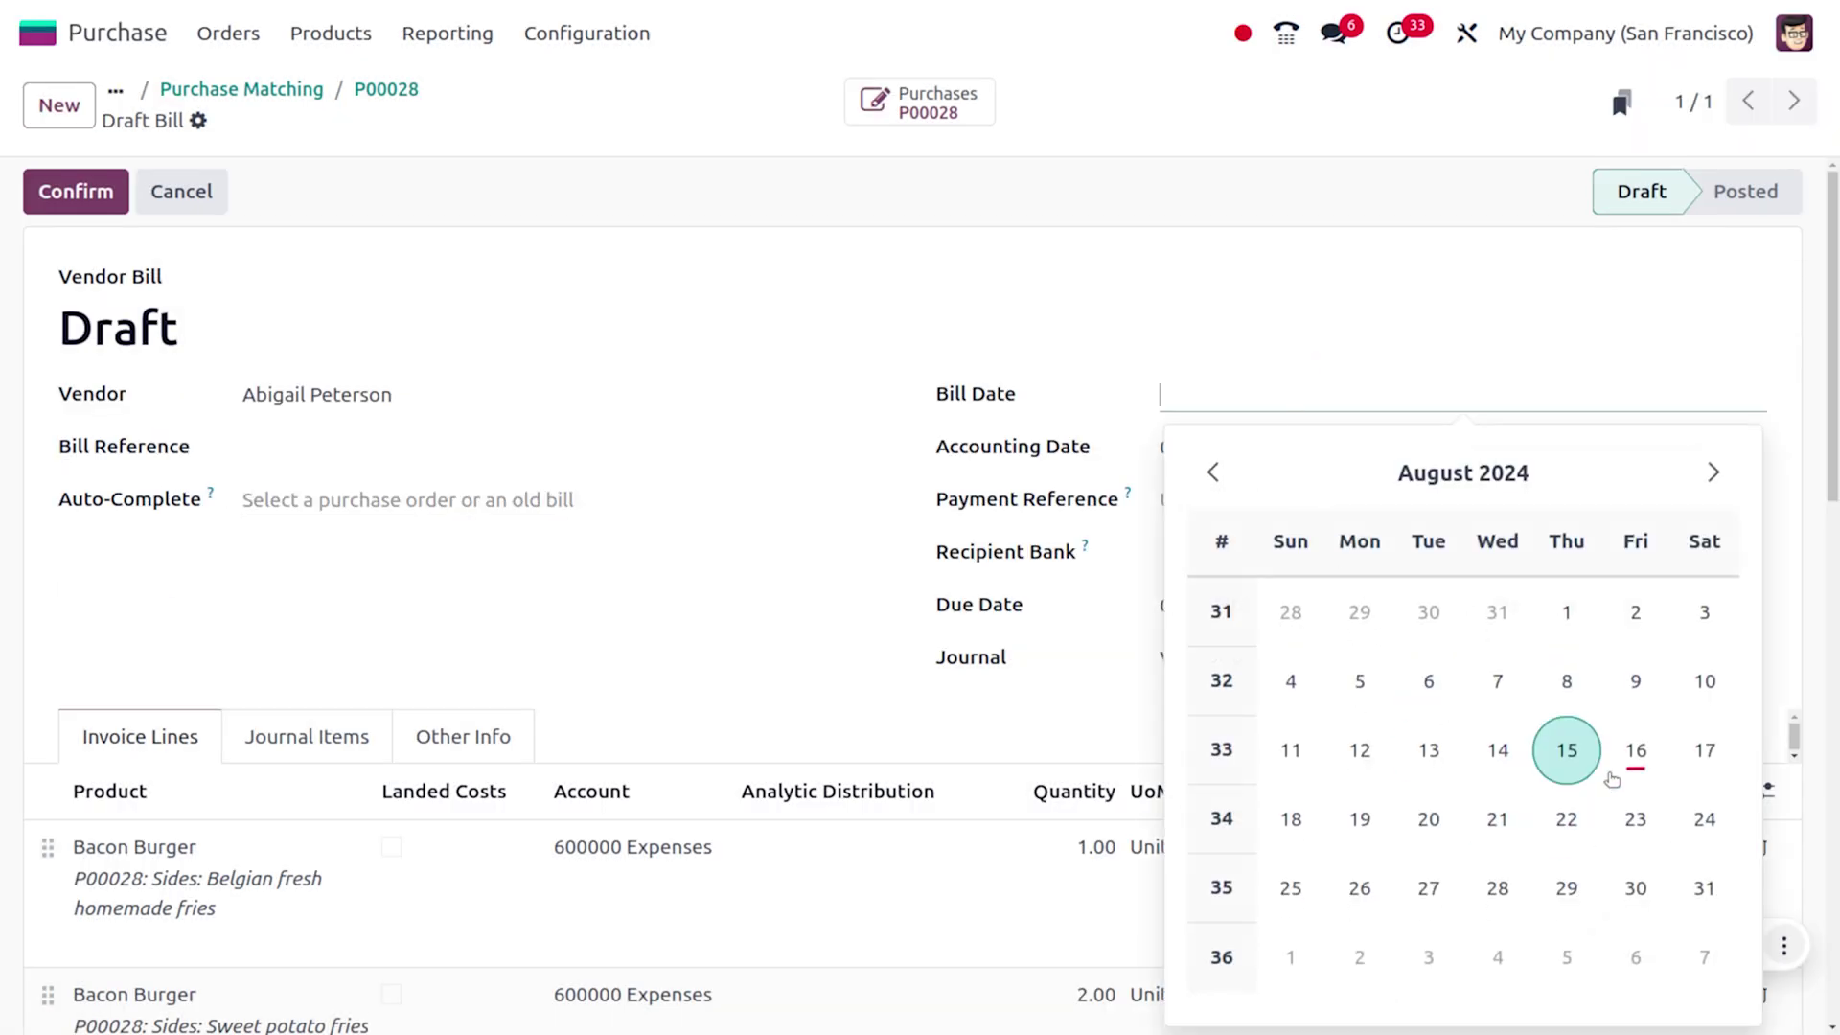
pyautogui.click(1635, 750)
# Post the bill as BILL/2024/08/0008 and create its $235.03 Bank payment.
pyautogui.click(53, 190)
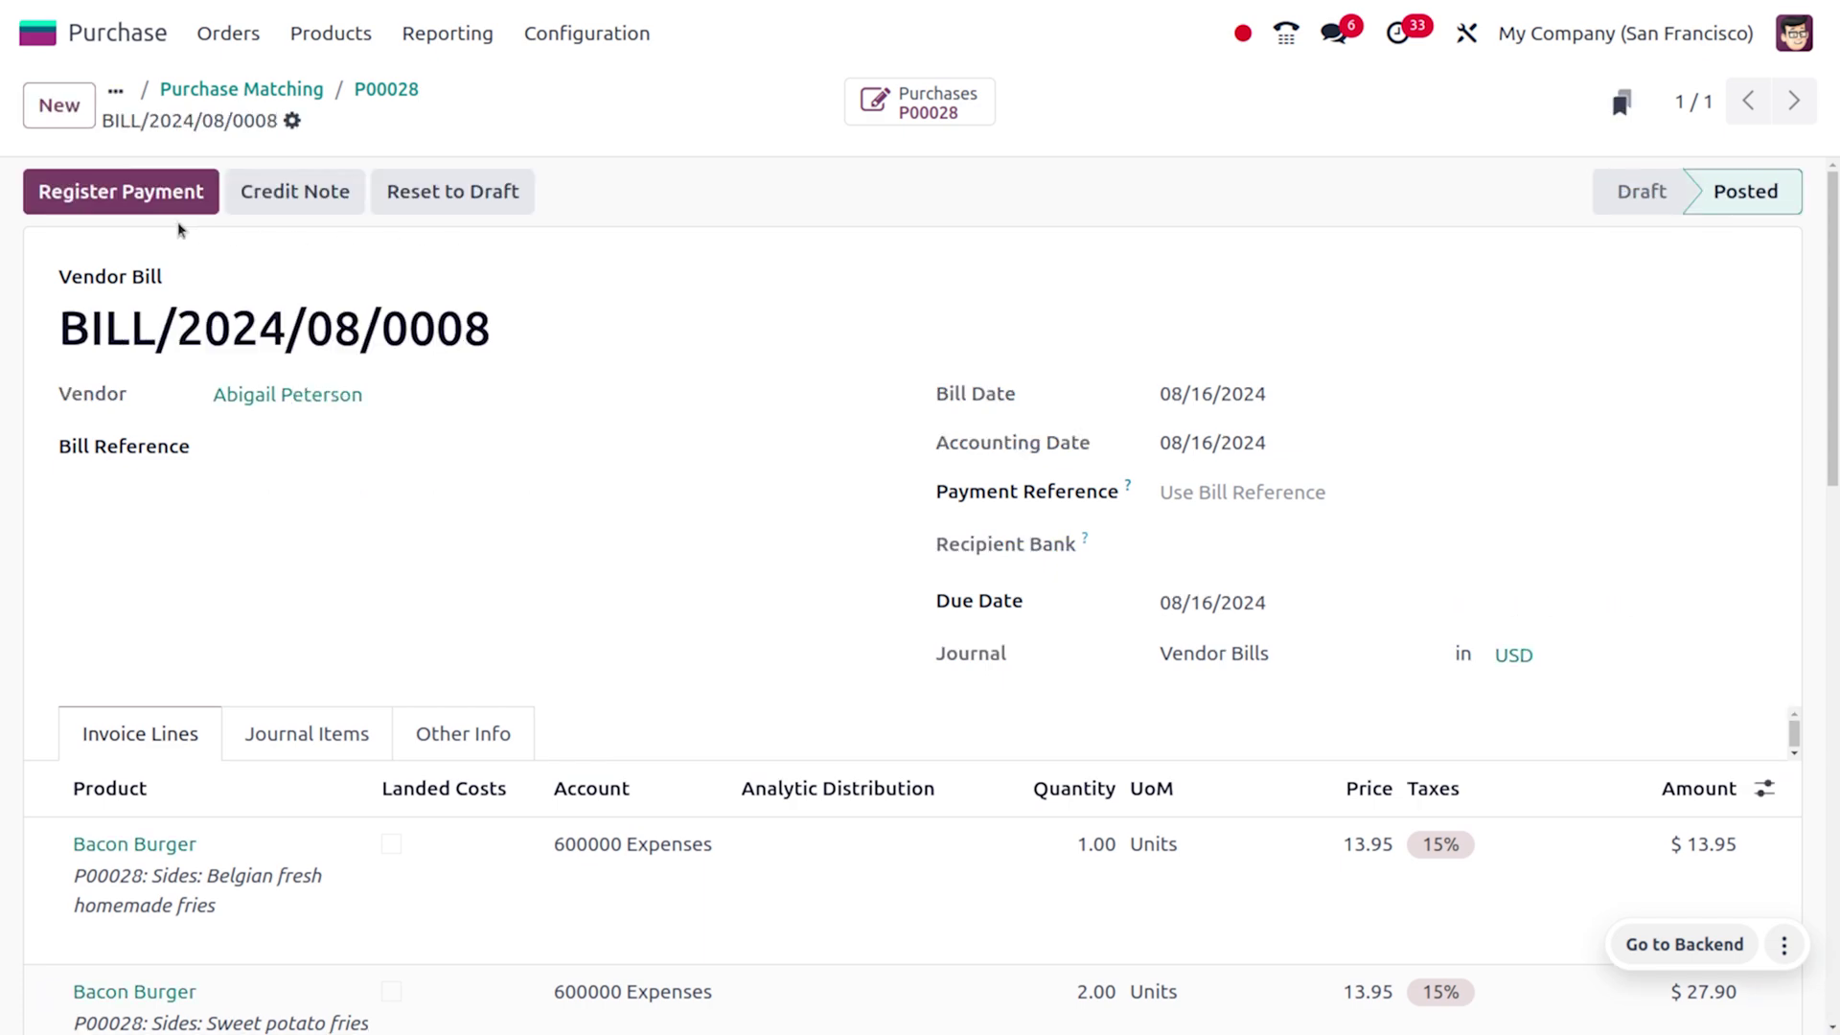
pyautogui.click(143, 192)
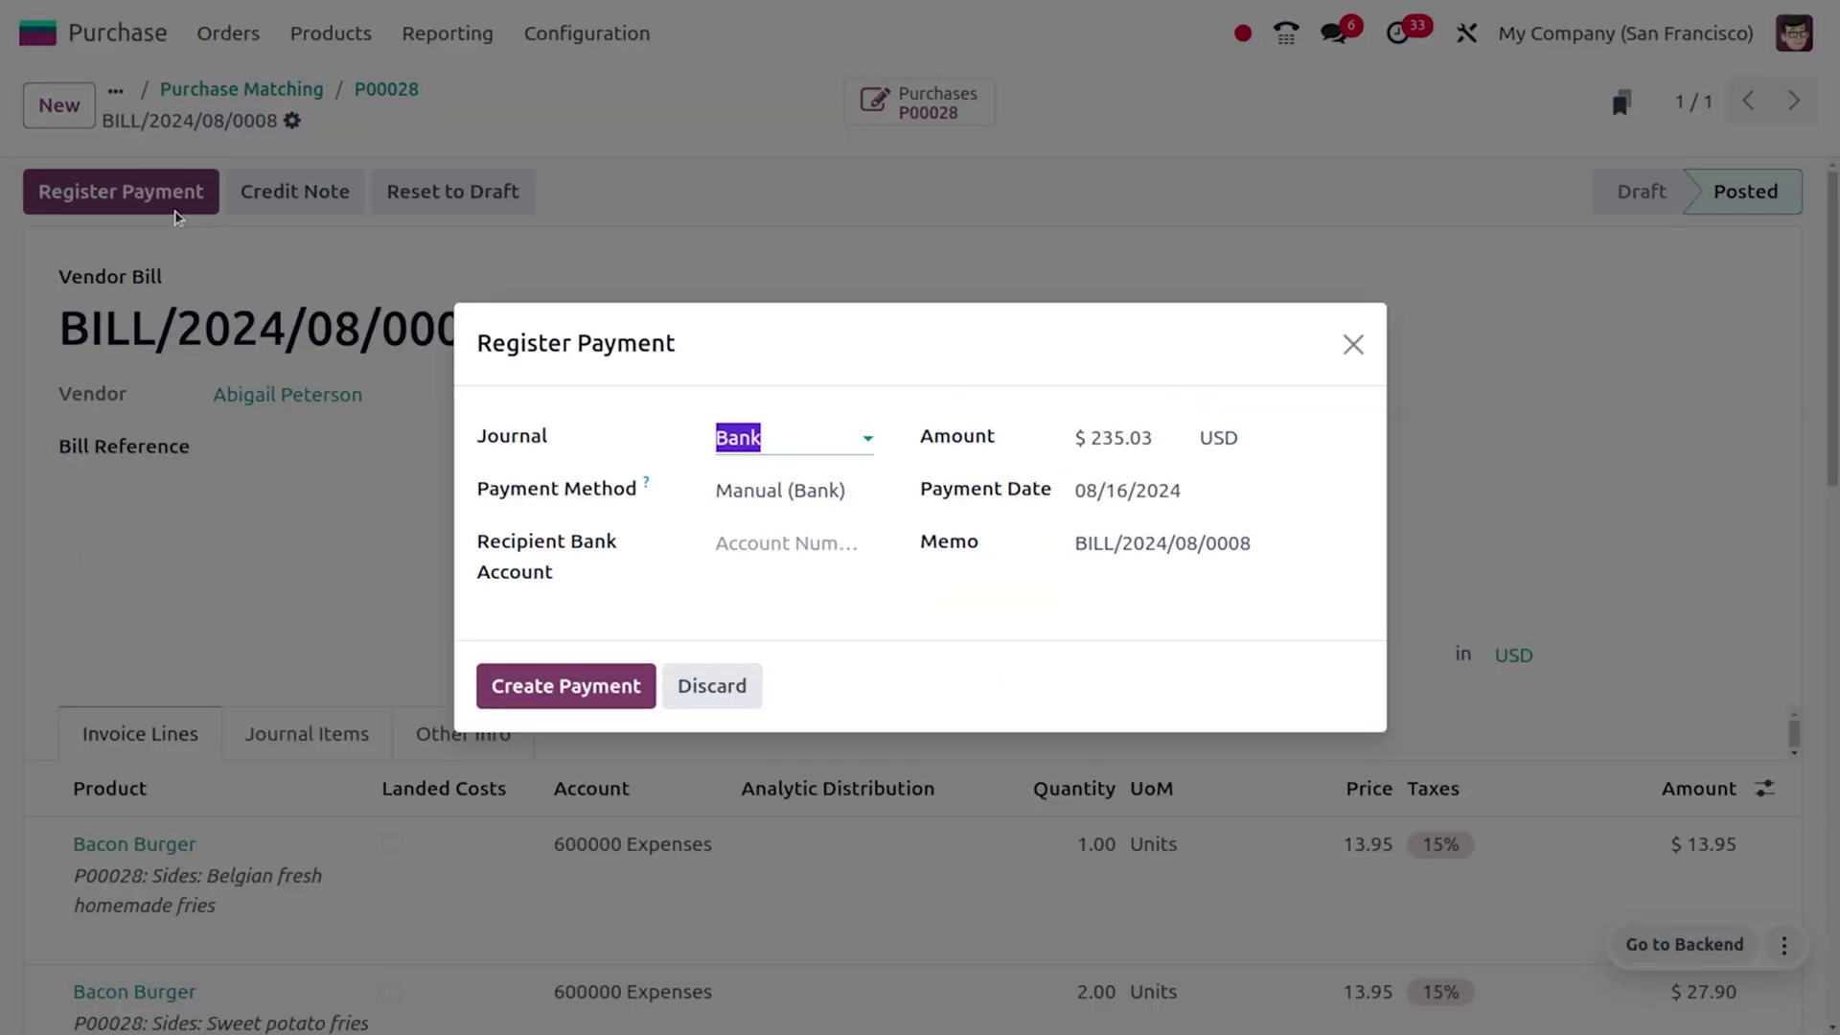
pyautogui.click(535, 676)
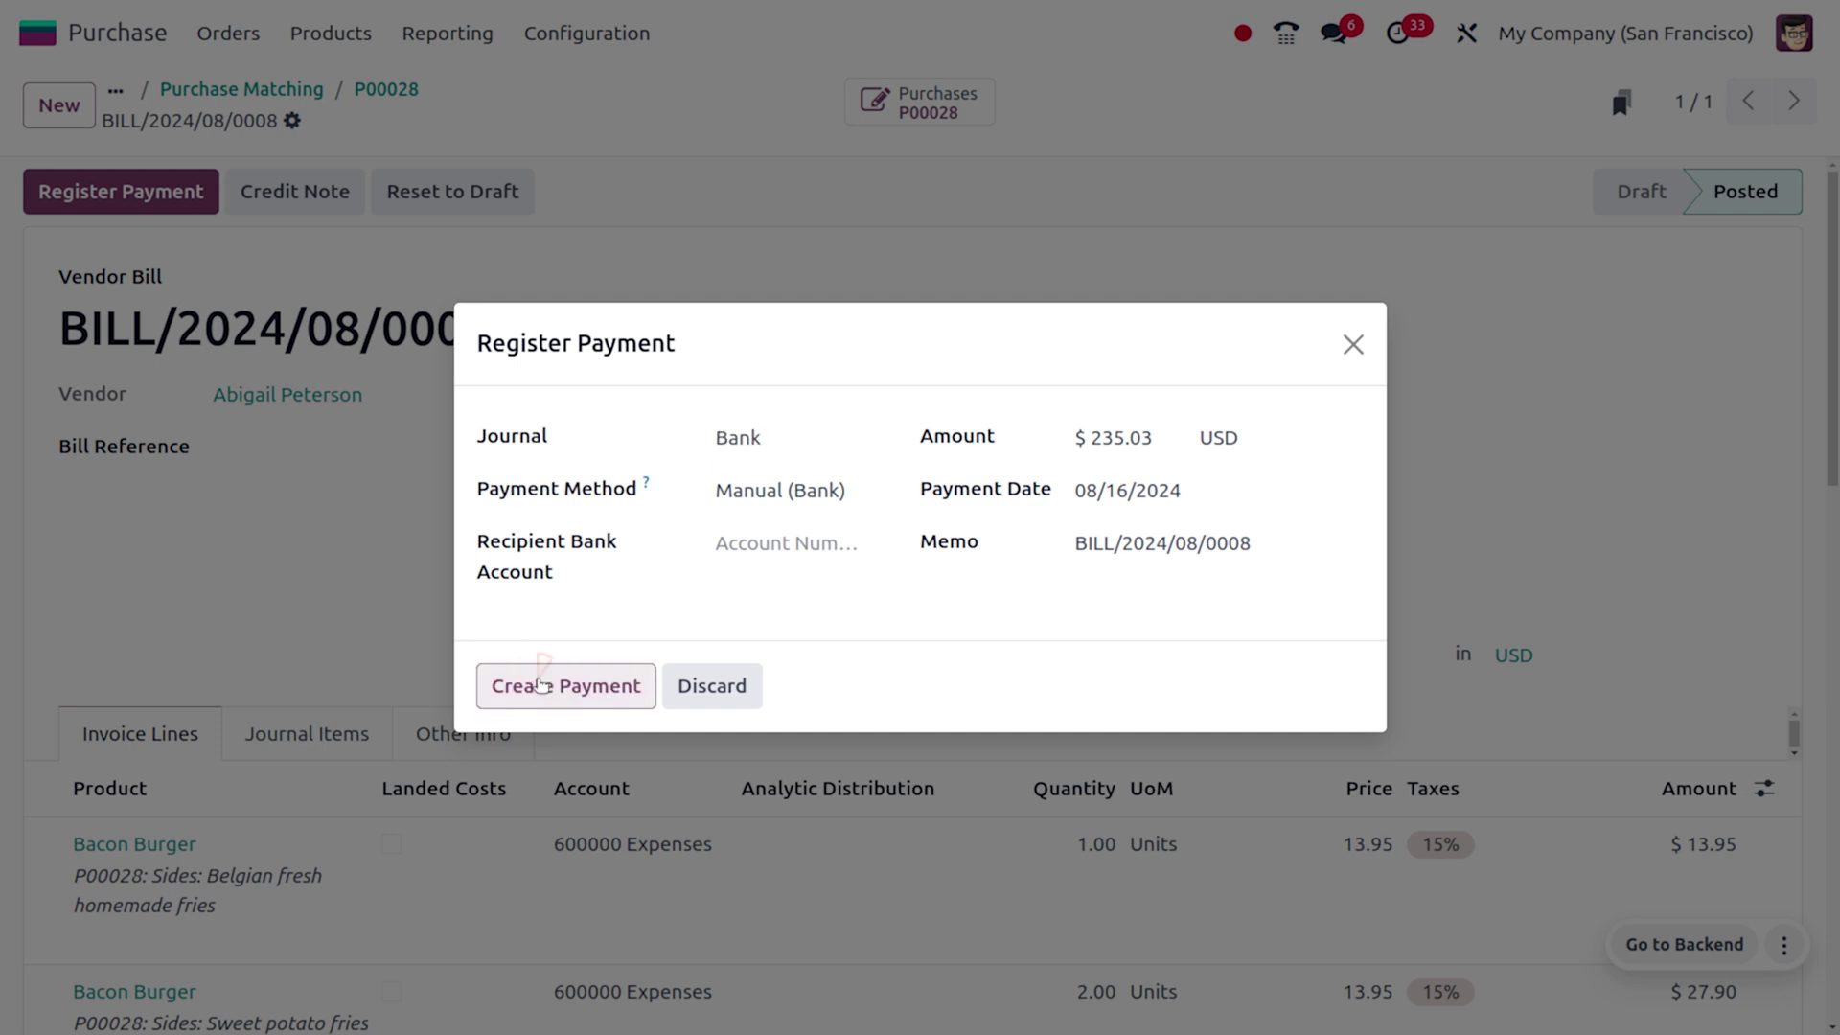